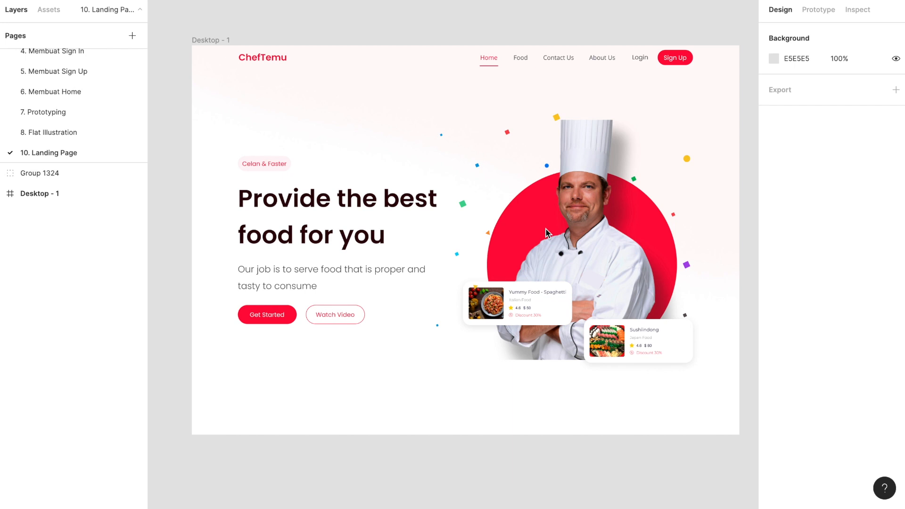
- Examine the finished ChefTemu landing page design, covering its header, headline, buttons and chef illustration
scroll(536, 211, right, 1)
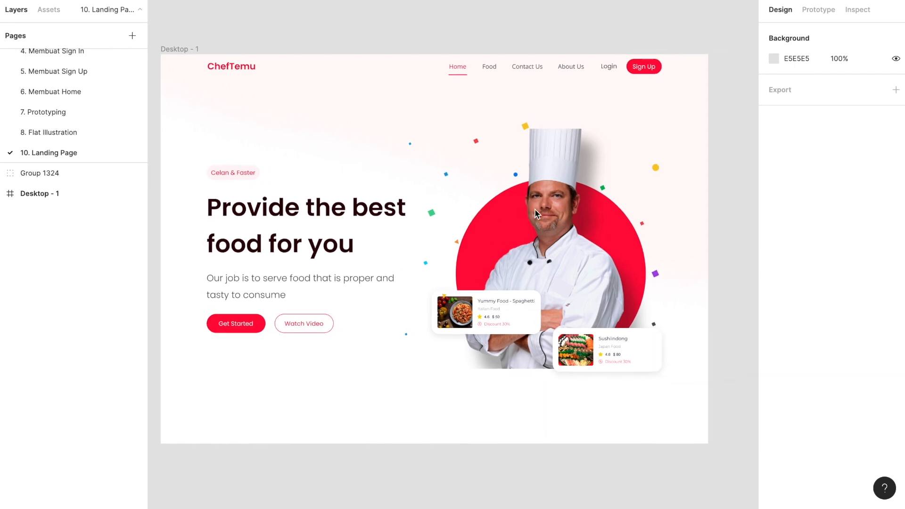
scroll(499, 166, left, 1)
scroll(494, 166, left, 1)
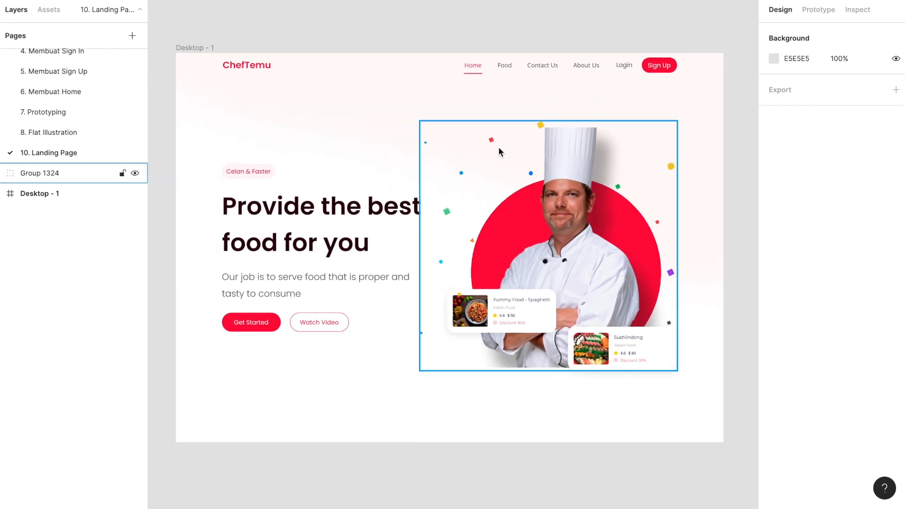
scroll(502, 171, right, 1)
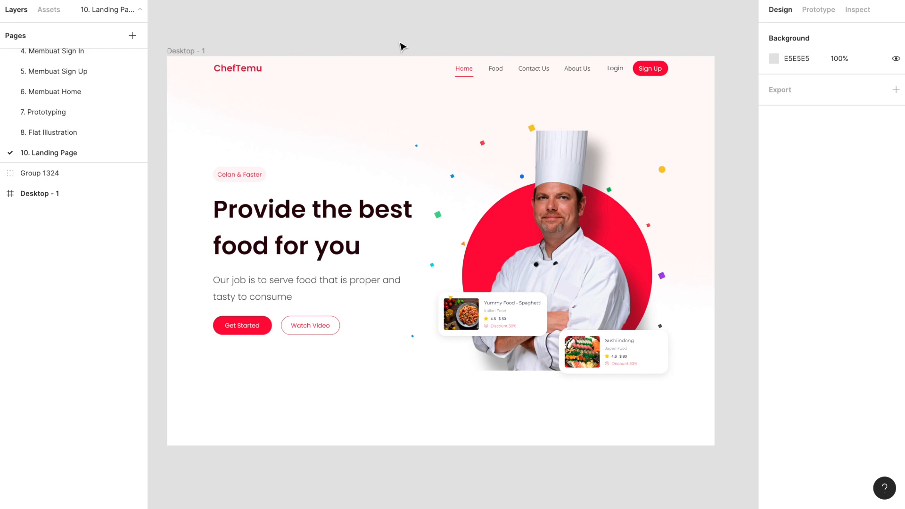
scroll(400, 45, down, 3)
scroll(400, 45, up, 5)
click(495, 207)
key(shift+1)
scroll(356, 180, down, 4)
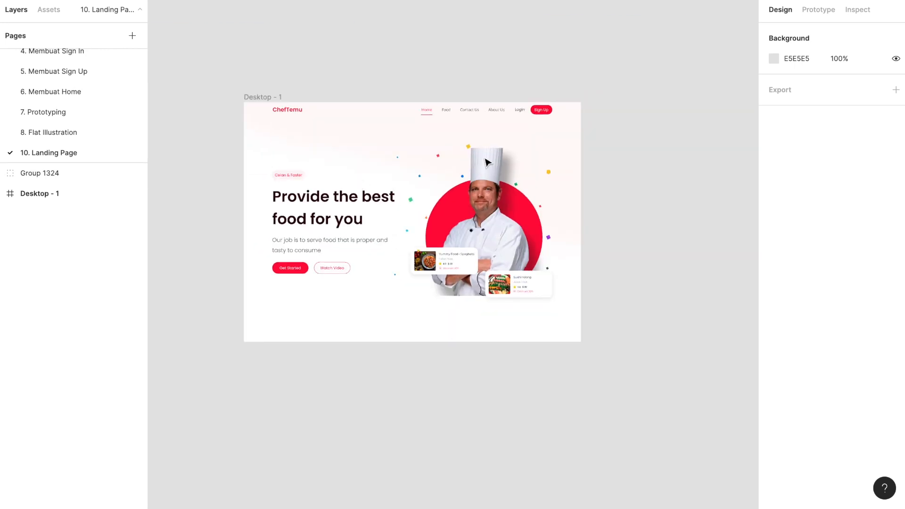
scroll(540, 227, right, 1)
scroll(333, 310, up, 5)
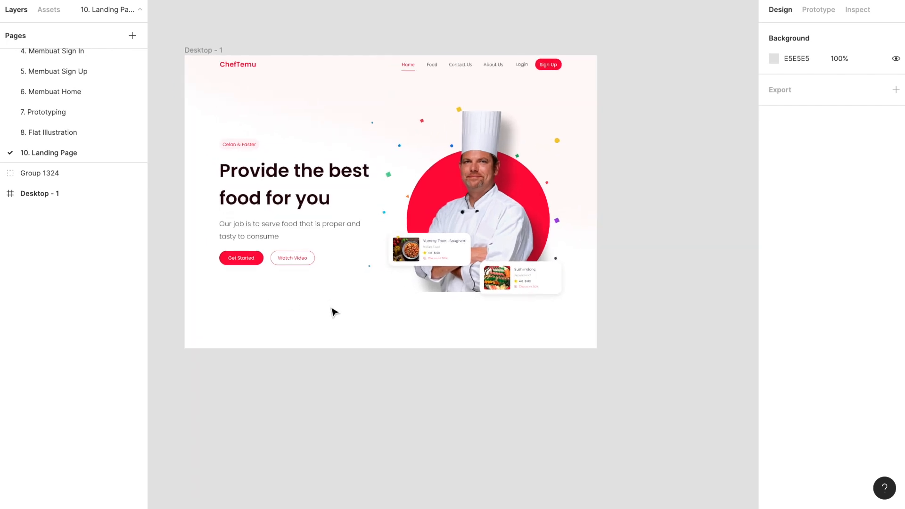
scroll(333, 311, up, 1)
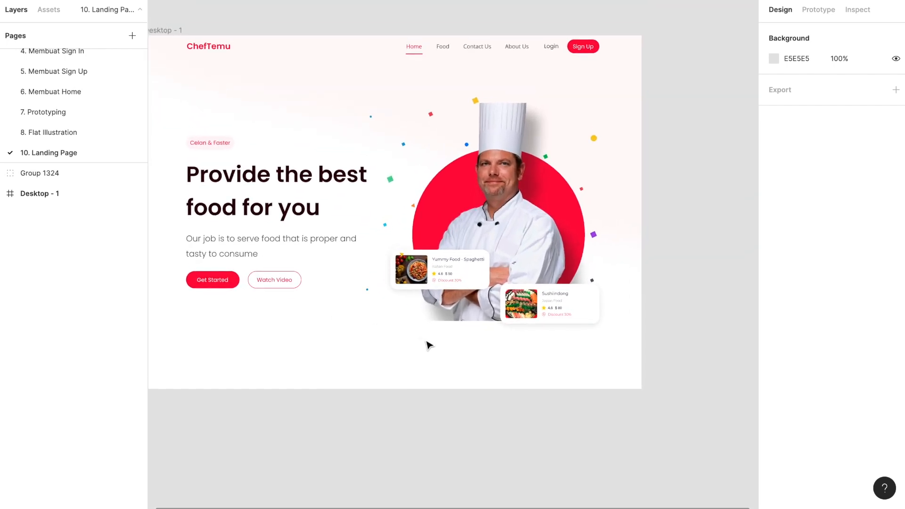
scroll(426, 345, down, 2)
scroll(438, 345, right, 1)
scroll(569, 268, right, 1)
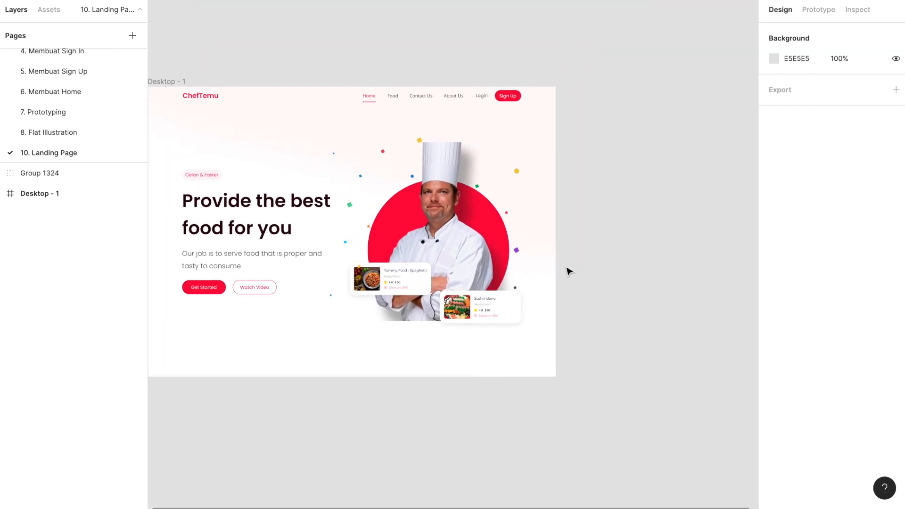
scroll(569, 274, right, 3)
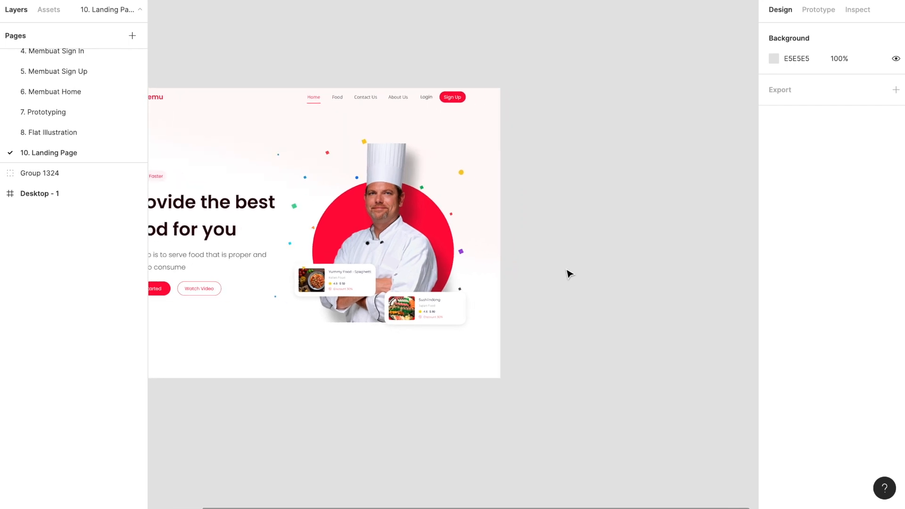
scroll(569, 274, down, 2)
scroll(569, 274, right, 1)
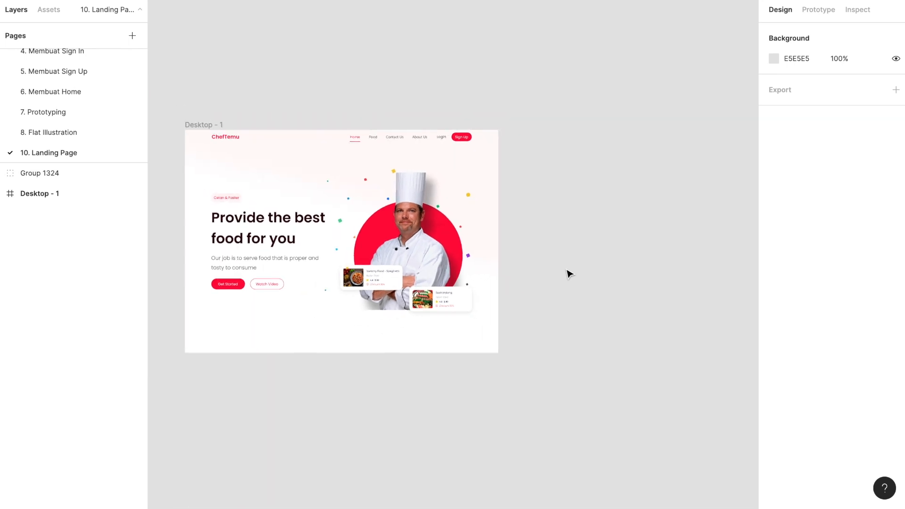
- Try to duplicate the Desktop - 1 landing page frame beside the original
click(212, 127)
drag(272, 164, 606, 168)
click(572, 77)
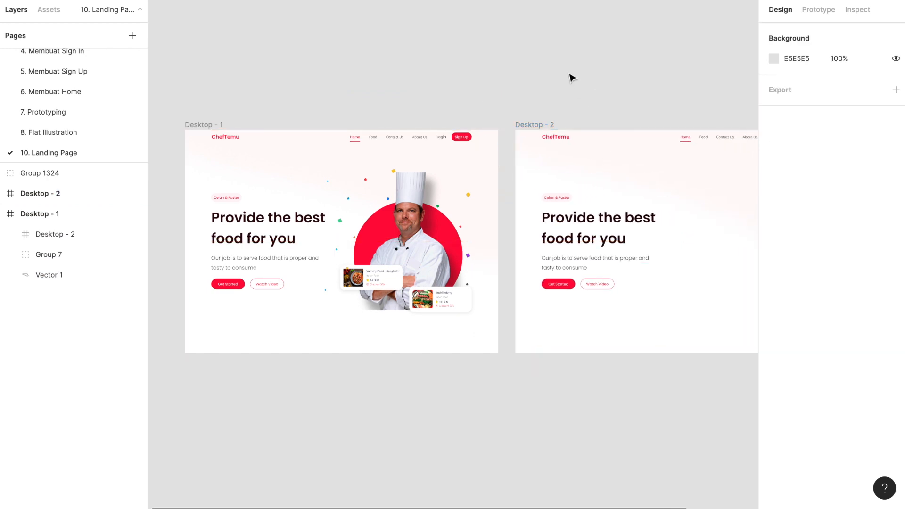
- Undo the frame duplication and nest Group 1324 inside the Desktop - 1 frame
scroll(572, 78, right, 2)
scroll(571, 78, down, 1)
scroll(570, 78, right, 1)
scroll(570, 77, down, 1)
scroll(570, 77, left, 1)
click(473, 80)
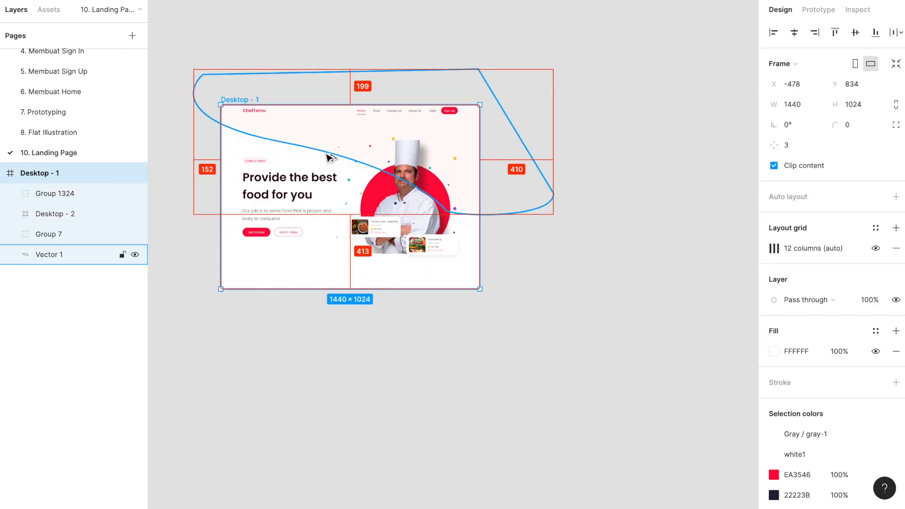
- Duplicate the complete Desktop - 1 frame beside the original and delete all content from the copy
drag(328, 155, 648, 159)
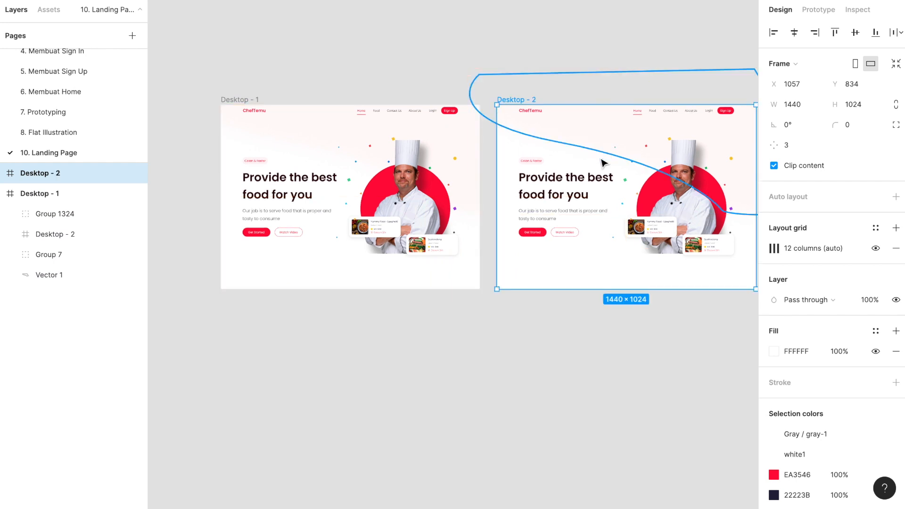
click(537, 342)
scroll(537, 343, right, 3)
scroll(537, 343, up, 1)
scroll(535, 341, up, 1)
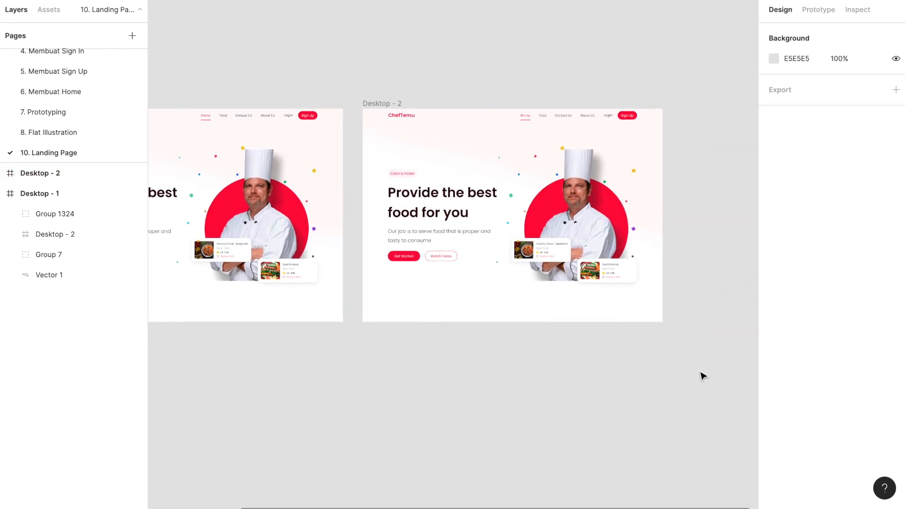
drag(701, 375, 384, 106)
key(Delete)
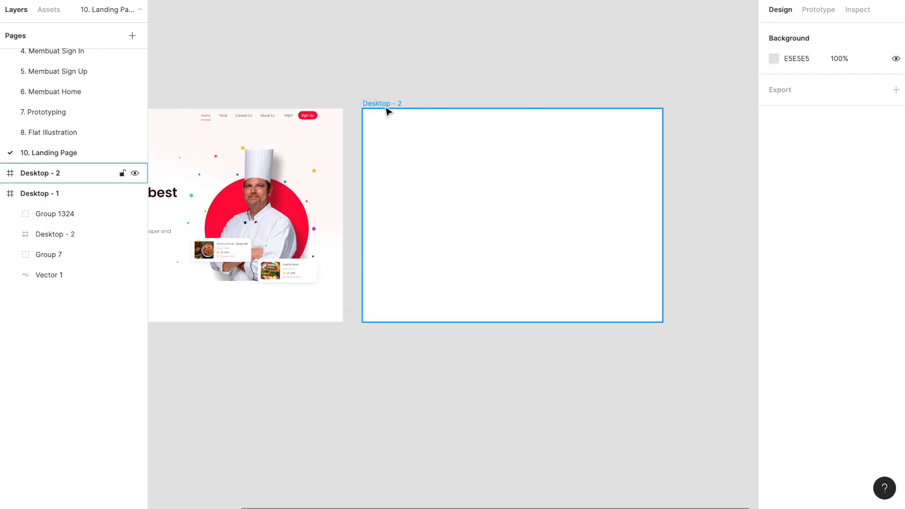
- Delete the emptied Desktop - 2 frame beside the landing page design
click(427, 144)
click(529, 47)
click(398, 105)
scroll(397, 104, left, 2)
scroll(394, 102, left, 1)
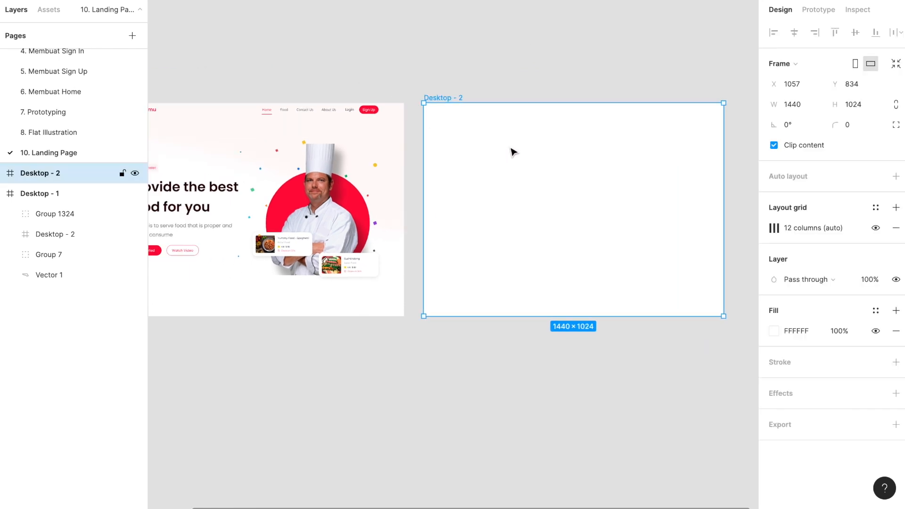
key(Delete)
- Insert a new frame from the 1440 × 1024 Desktop preset and place it beside the Desktop - 1 frame
key(f)
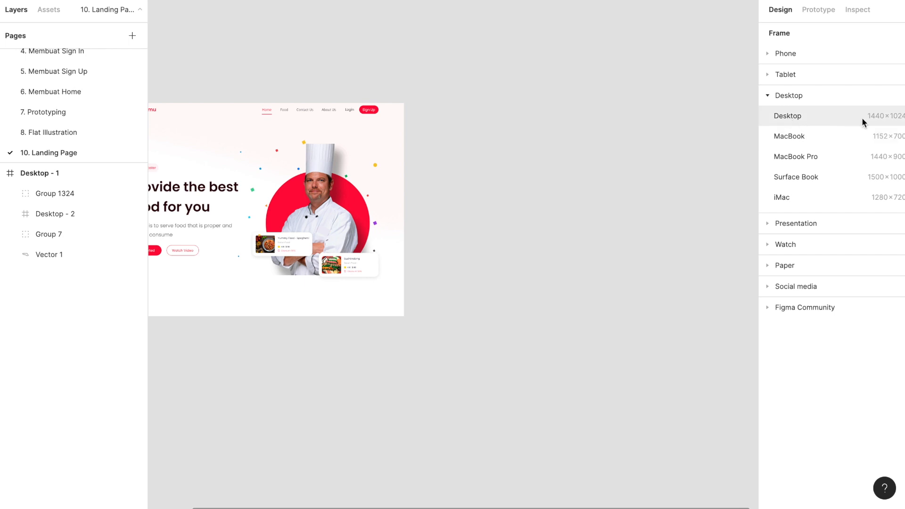
click(887, 122)
drag(529, 278, 555, 240)
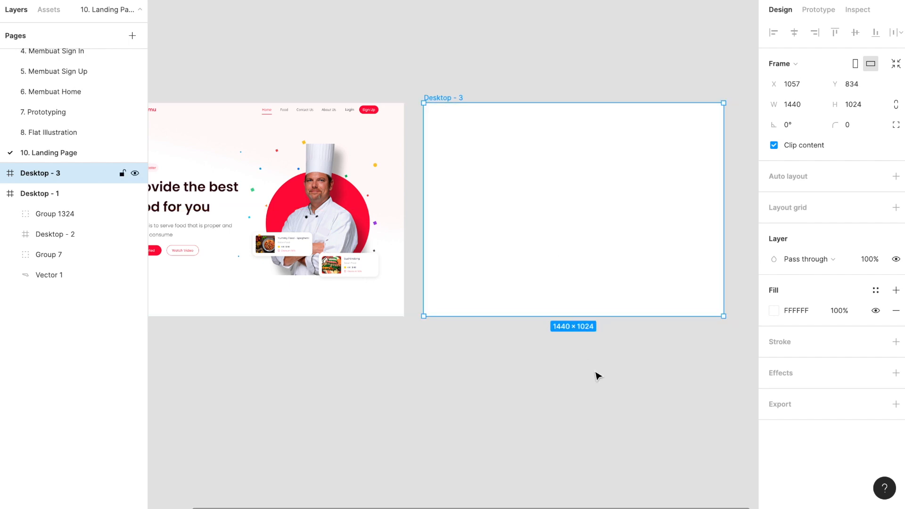
click(589, 355)
scroll(622, 247, up, 3)
scroll(622, 247, down, 5)
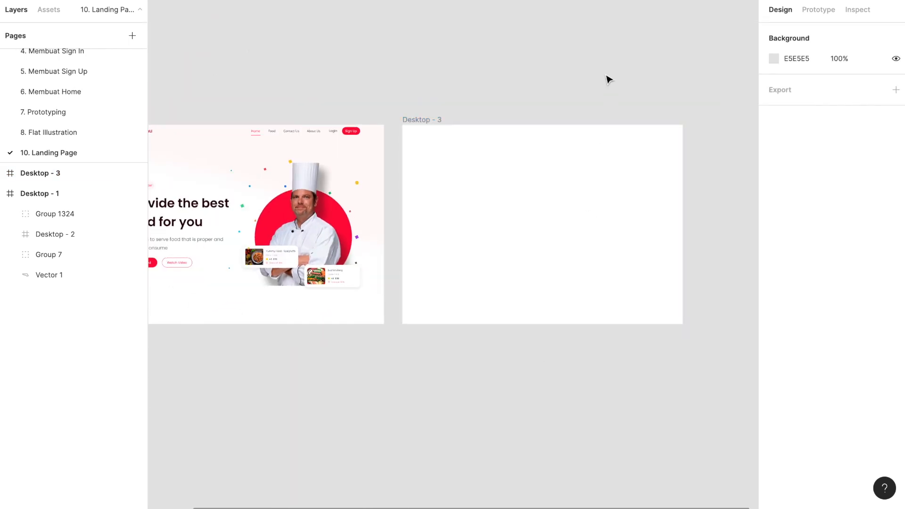
scroll(606, 79, up, 2)
click(279, 146)
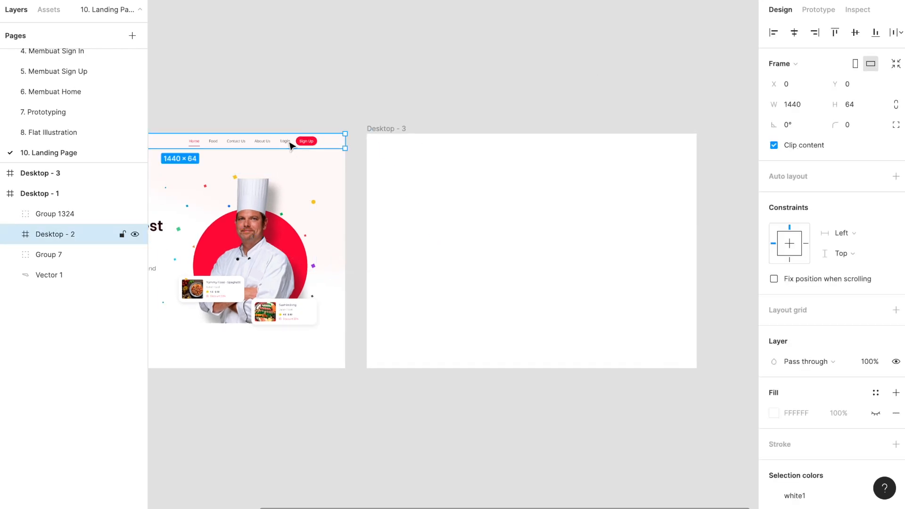
click(426, 77)
key(f)
drag(424, 71, 677, 97)
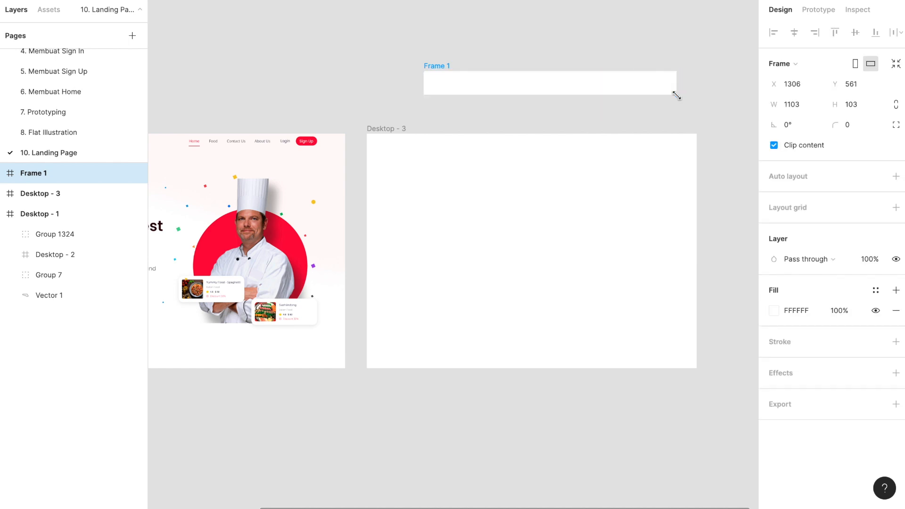
key(Delete)
- Draw a header frame of about 1440 × 136 above the Desktop - 3 frame, matching its width
scroll(471, 163, up, 2)
click(216, 137)
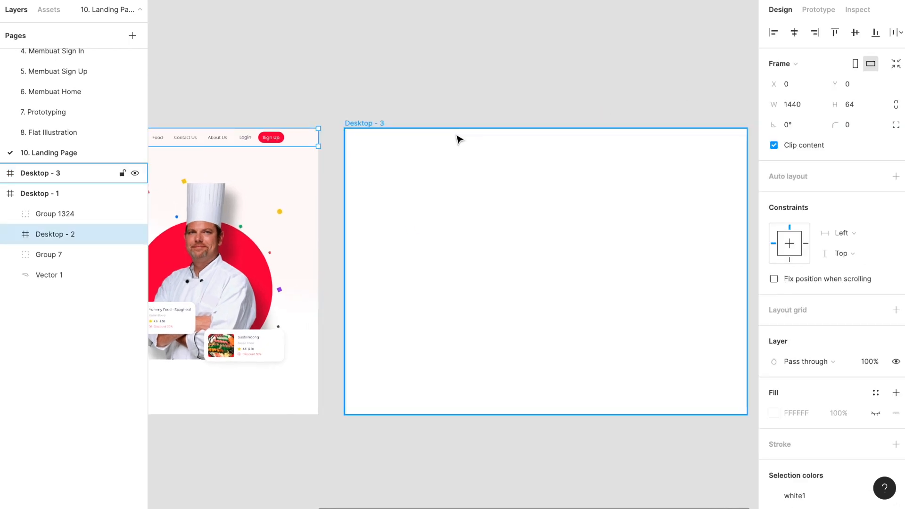
scroll(456, 135, down, 2)
click(454, 106)
scroll(456, 108, up, 1)
key(f)
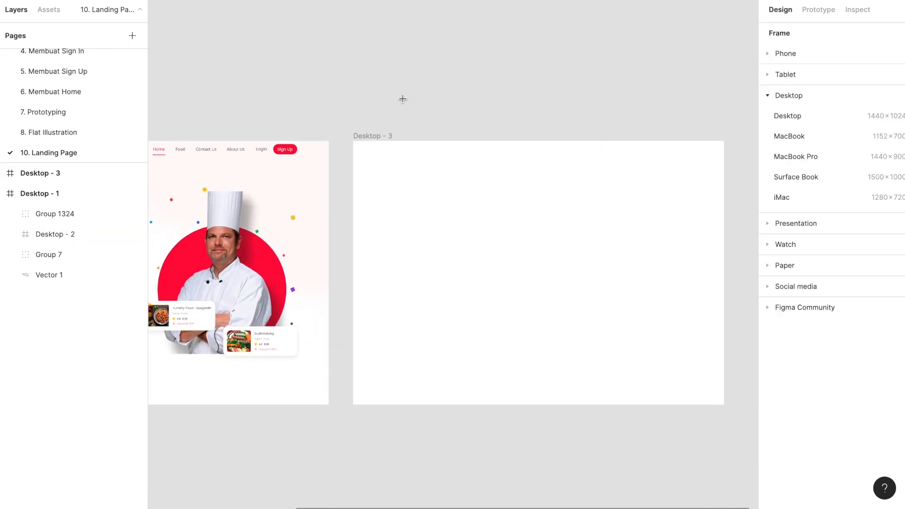
drag(362, 95, 725, 129)
drag(362, 109, 355, 109)
scroll(426, 151, up, 2)
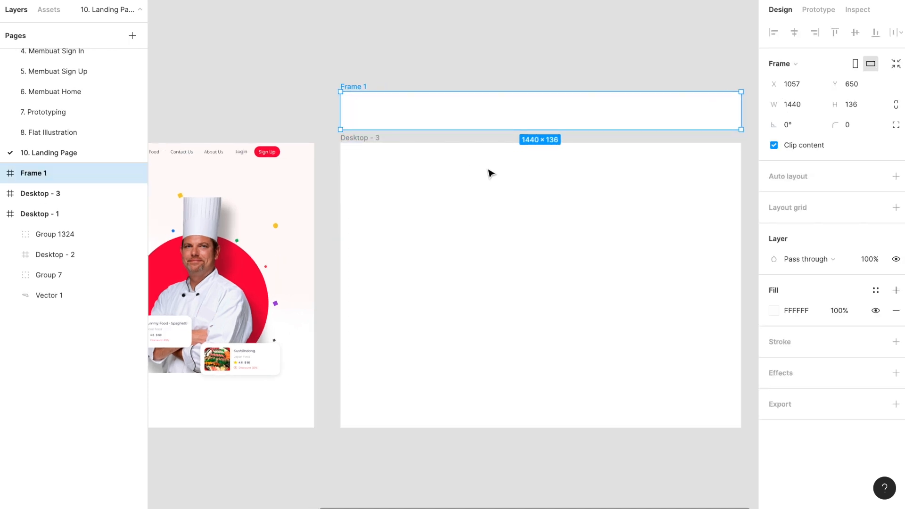
- Set the new header frame's size to a width of 1440 and a height of 64
click(802, 104)
text(1)
click(862, 105)
text(64)
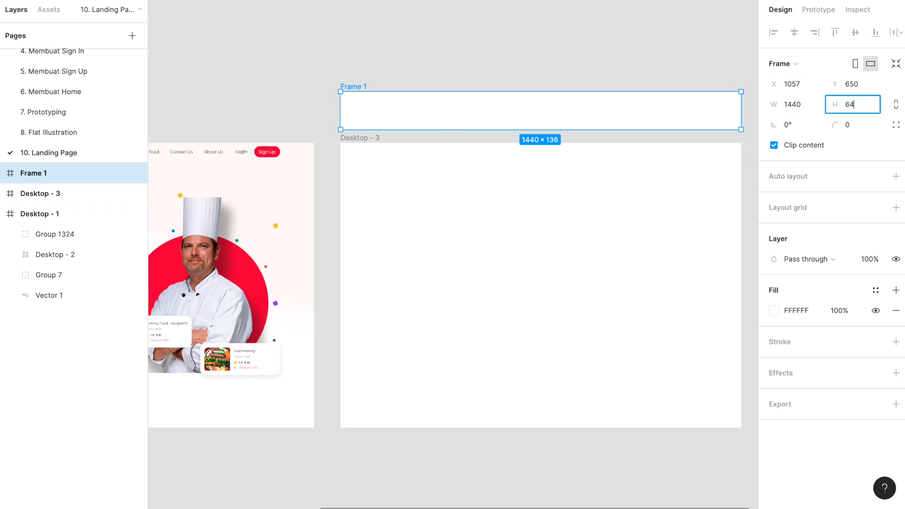
key(Return)
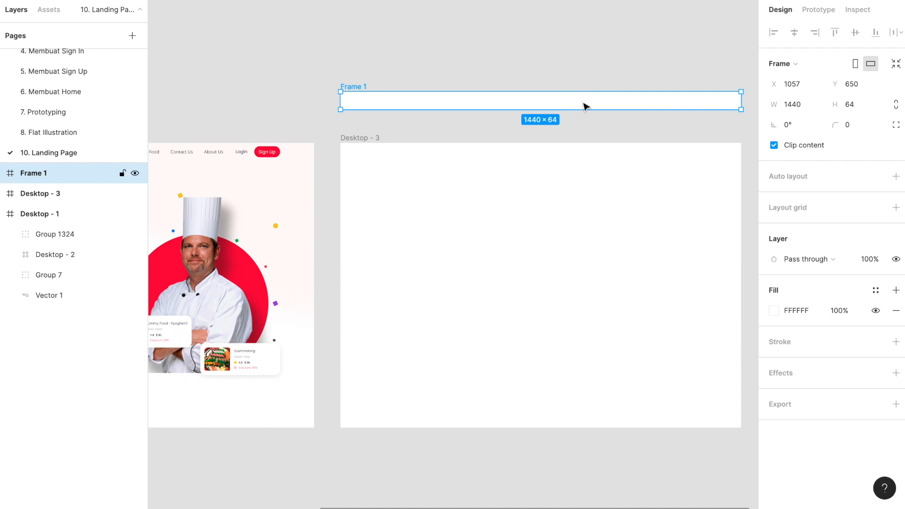
click(513, 67)
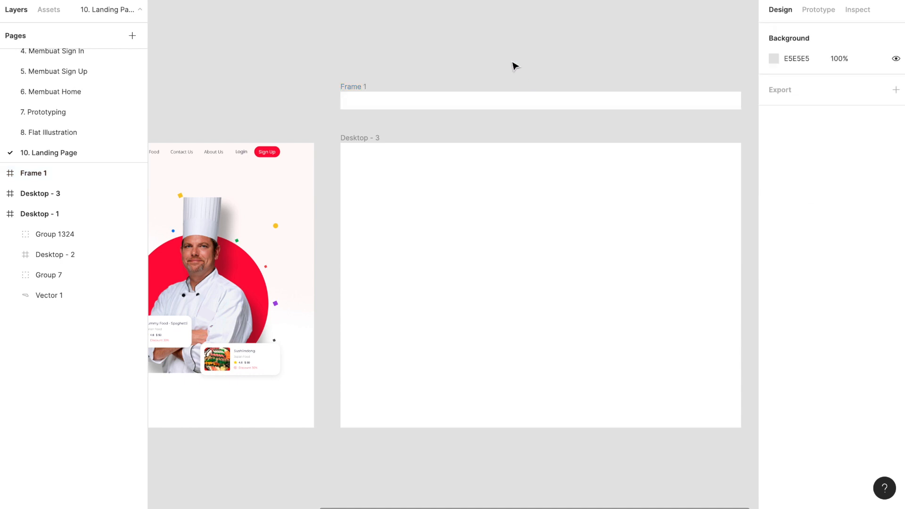
- Move the header frame into Desktop - 3, aligned with its upper edge at X 0, Y 0
drag(542, 101, 540, 155)
click(456, 102)
scroll(459, 102, right, 2)
scroll(459, 103, down, 1)
click(446, 152)
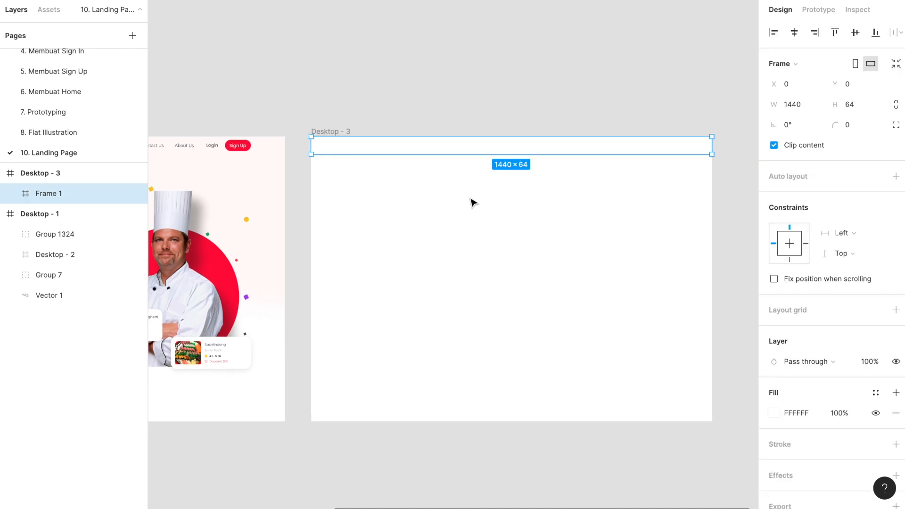
click(372, 107)
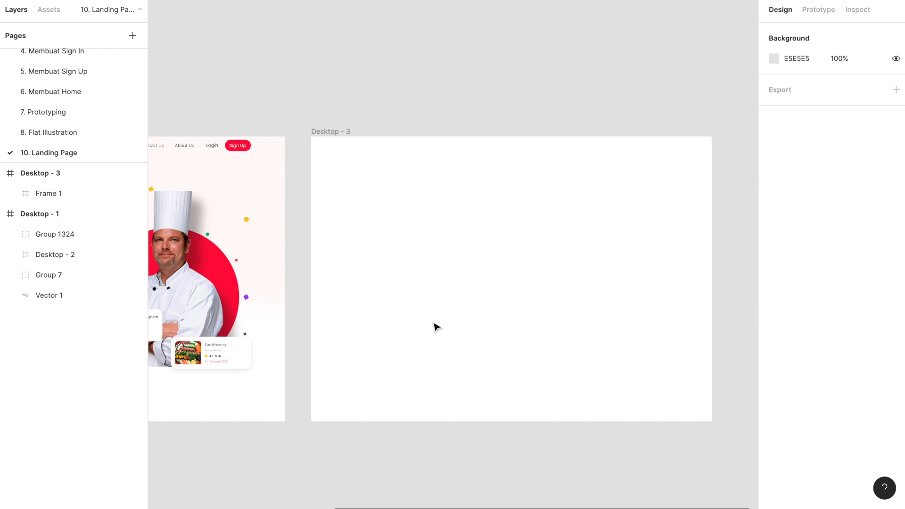
- Add a default layout grid to the Desktop - 3 frame, view its settings and undo the addition
scroll(527, 226, up, 3)
scroll(527, 226, down, 4)
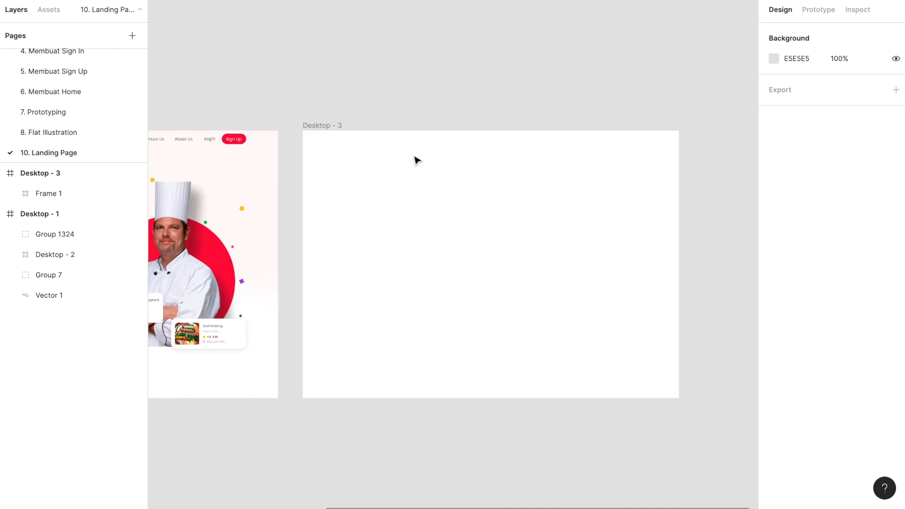
click(502, 202)
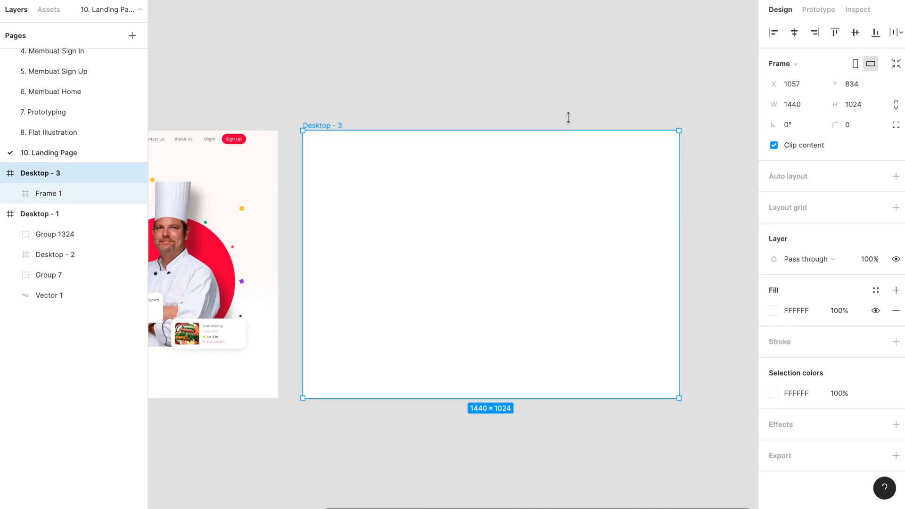
scroll(486, 101, up, 3)
scroll(487, 102, down, 3)
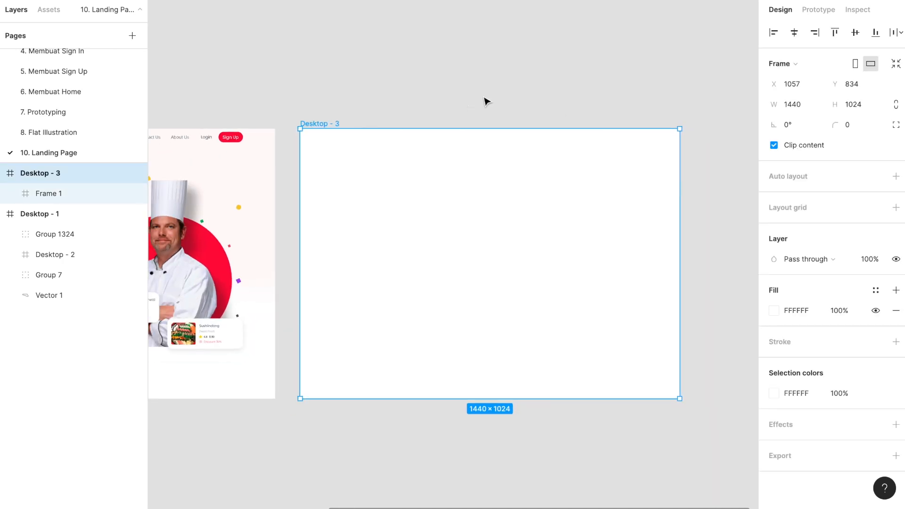
click(896, 208)
click(774, 229)
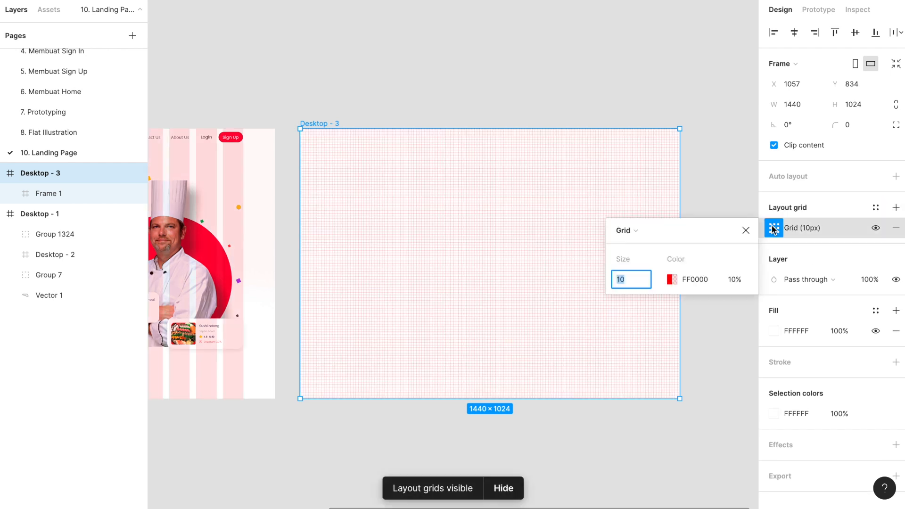
click(724, 208)
click(620, 168)
key(ctrl+z)
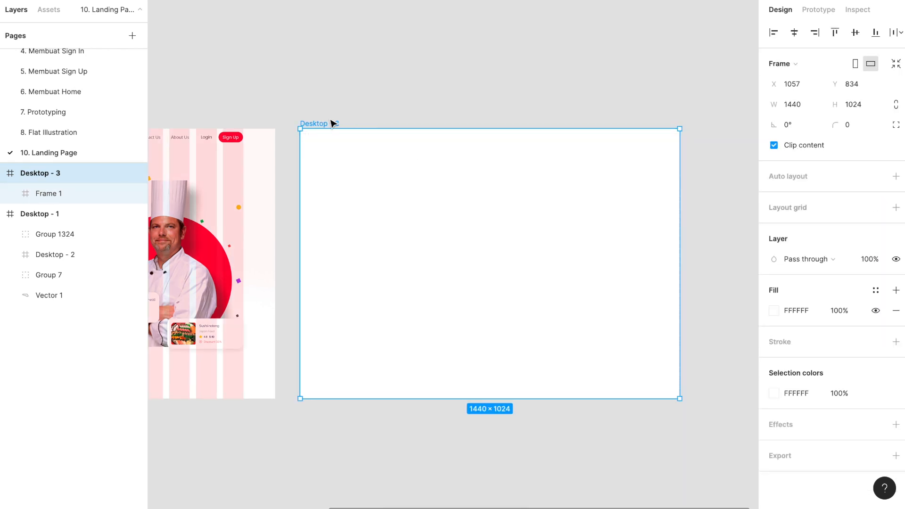
- Add a layout grid to the Desktop - 3 frame, change it to Columns and set the count to 12
click(896, 211)
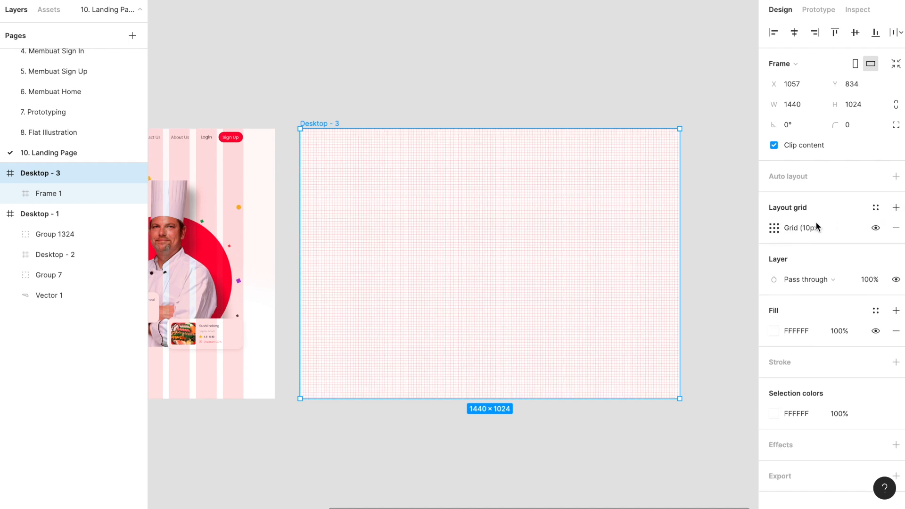
click(774, 229)
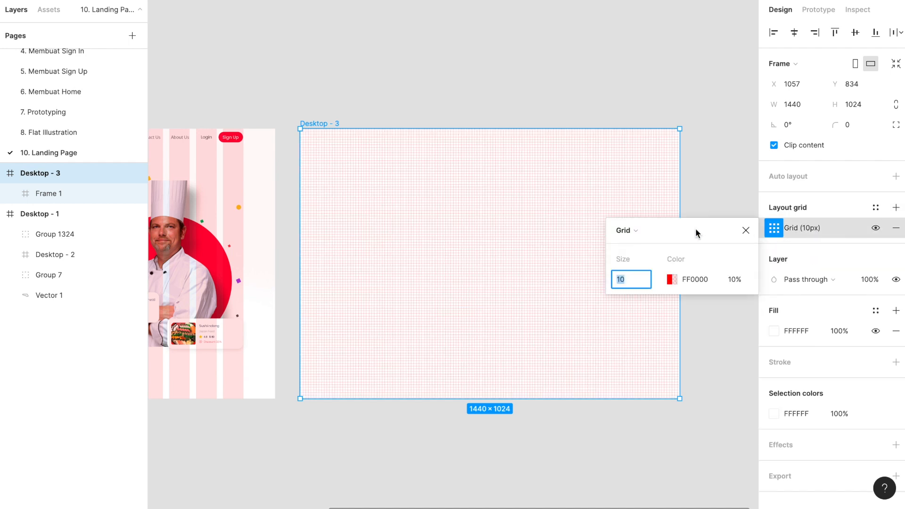
click(655, 234)
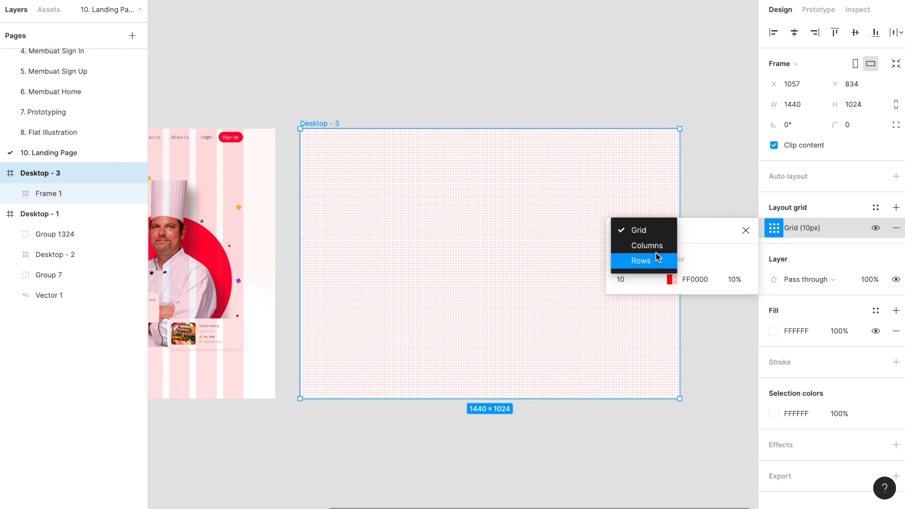
click(655, 249)
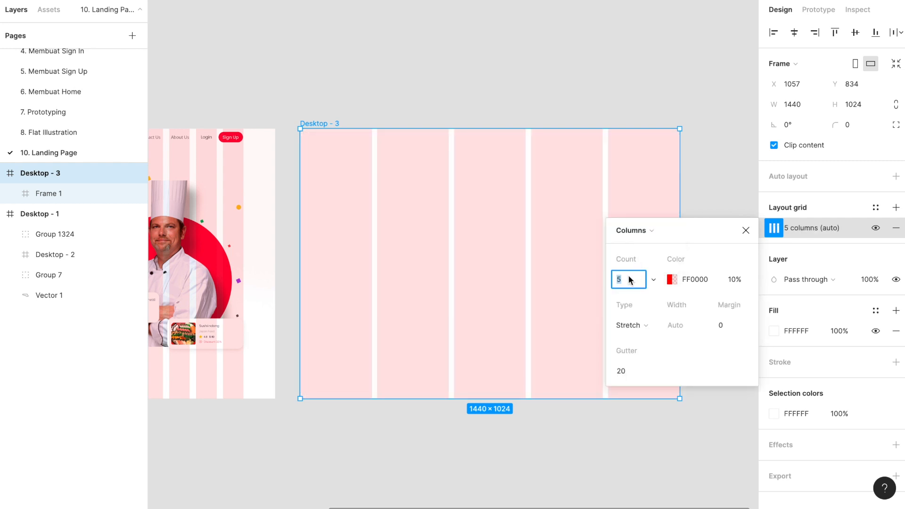
text(12)
key(Return)
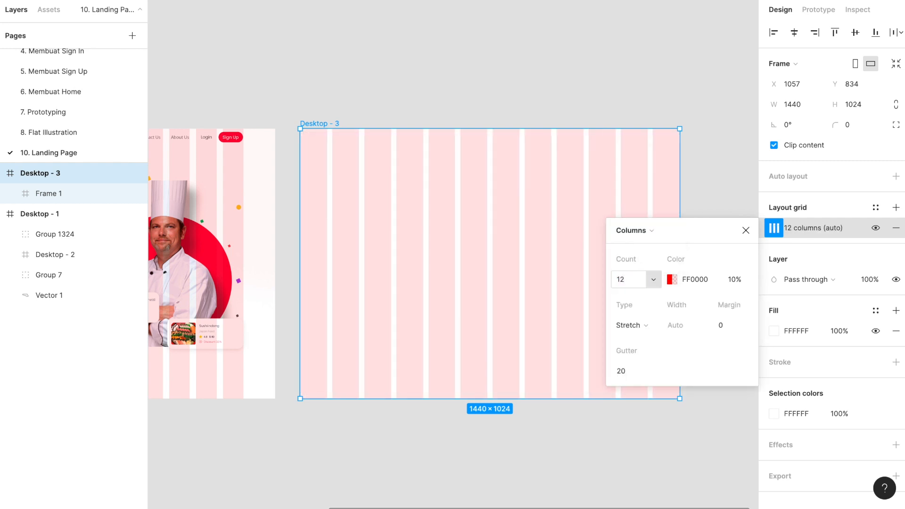
- Set the column grid's margin to 120 and its gutter to 24, keeping the Stretch type
click(645, 324)
click(648, 325)
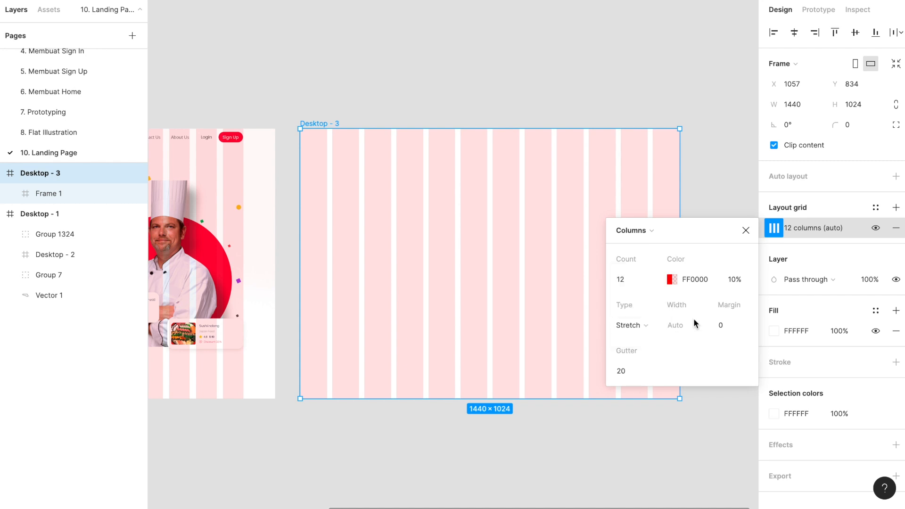
click(734, 326)
key(Return)
click(630, 366)
text(24)
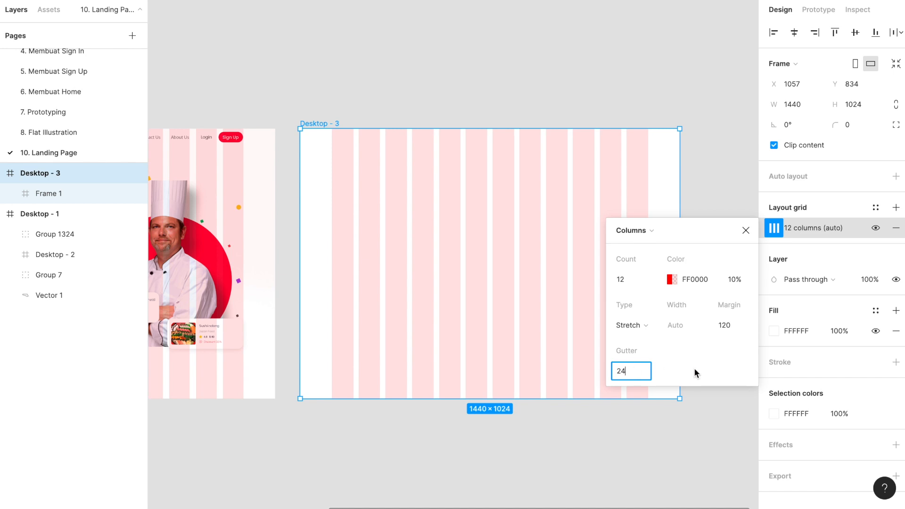
click(724, 208)
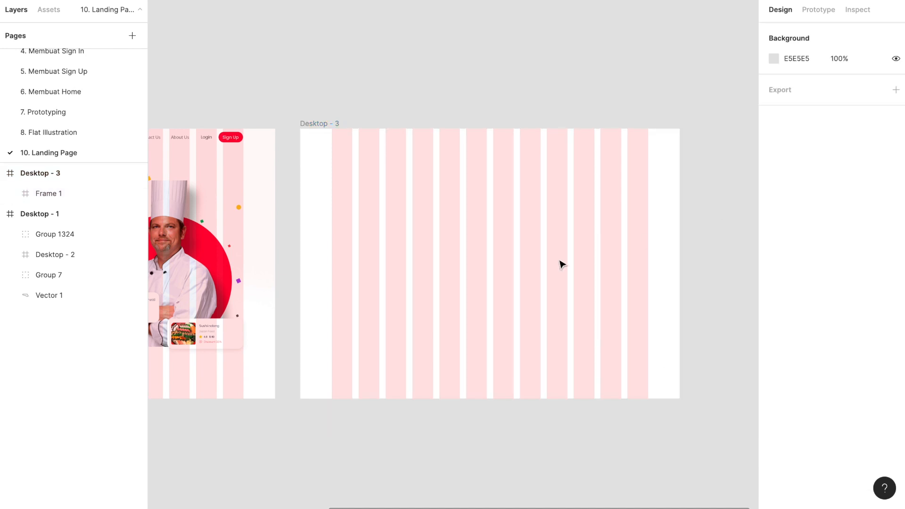
- Examine the column grid on the Desktop - 3 frame alongside the finished landing page design
click(319, 133)
click(325, 124)
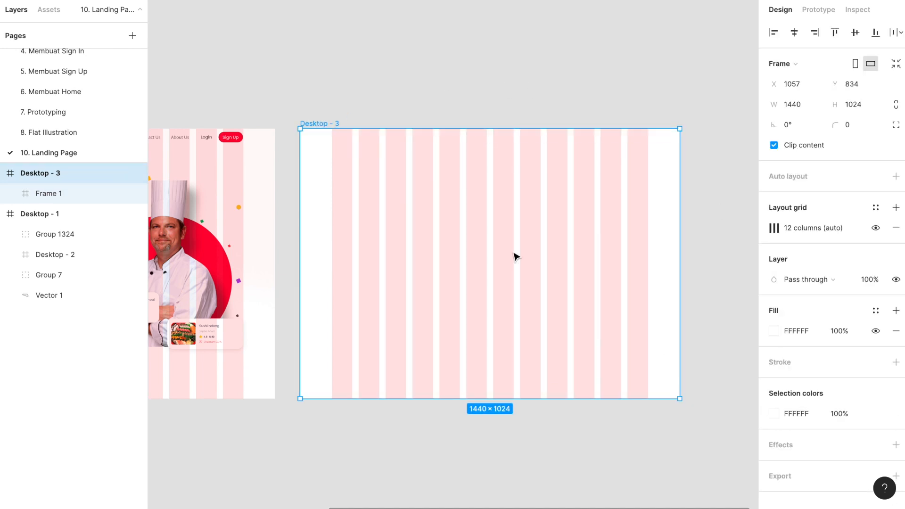
click(382, 97)
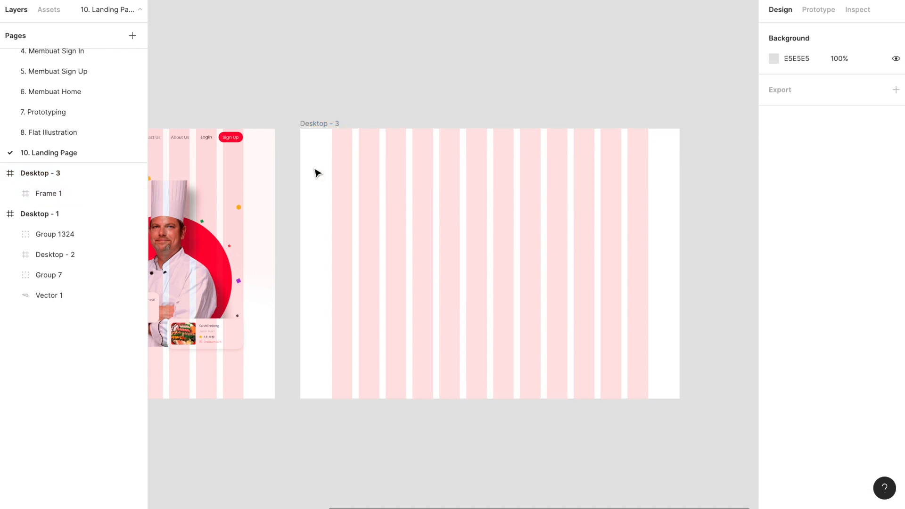
scroll(317, 172, up, 3)
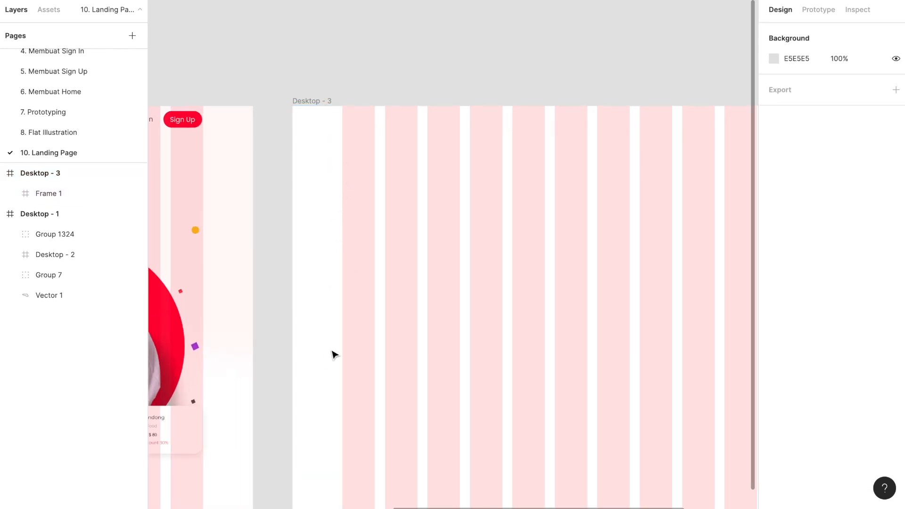
scroll(349, 317, right, 4)
scroll(349, 317, down, 1)
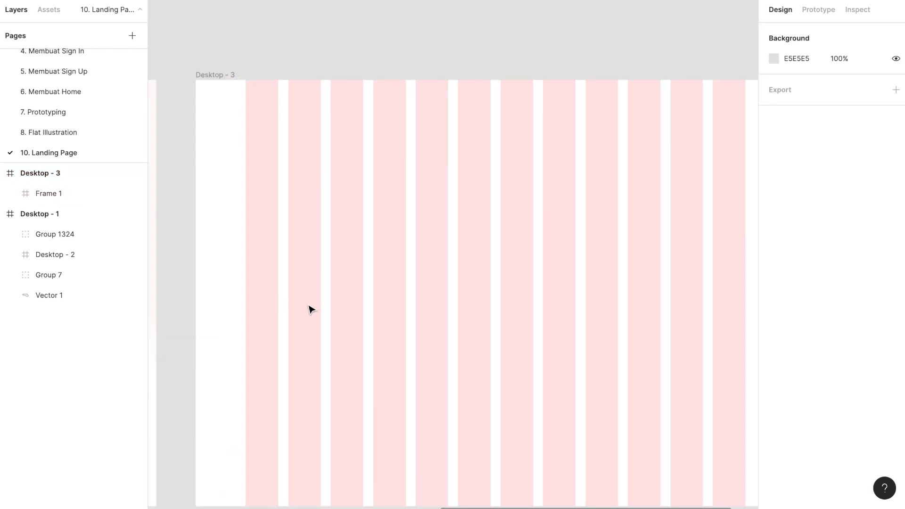
scroll(220, 330, down, 1)
scroll(660, 208, down, 3)
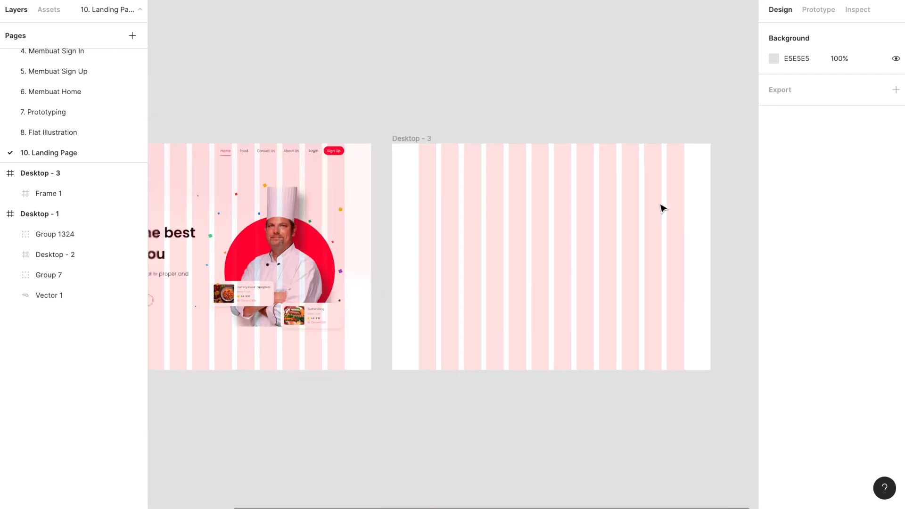
scroll(662, 207, up, 2)
scroll(662, 208, right, 2)
scroll(662, 208, up, 2)
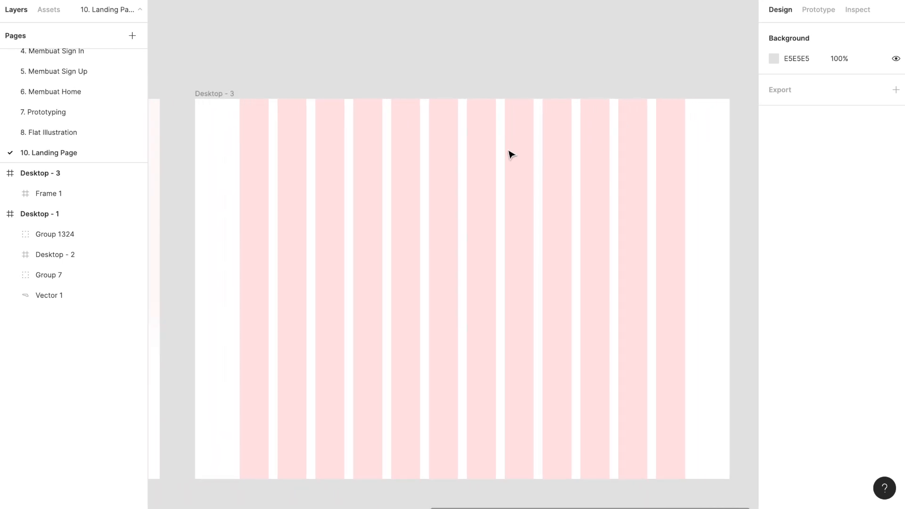
scroll(511, 154, left, 2)
scroll(512, 155, down, 3)
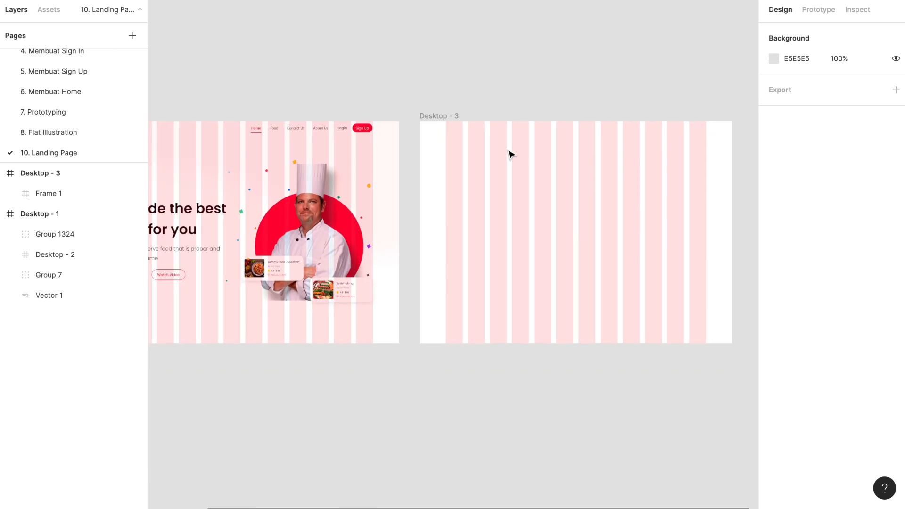
scroll(512, 154, left, 1)
scroll(511, 154, up, 2)
scroll(512, 154, right, 3)
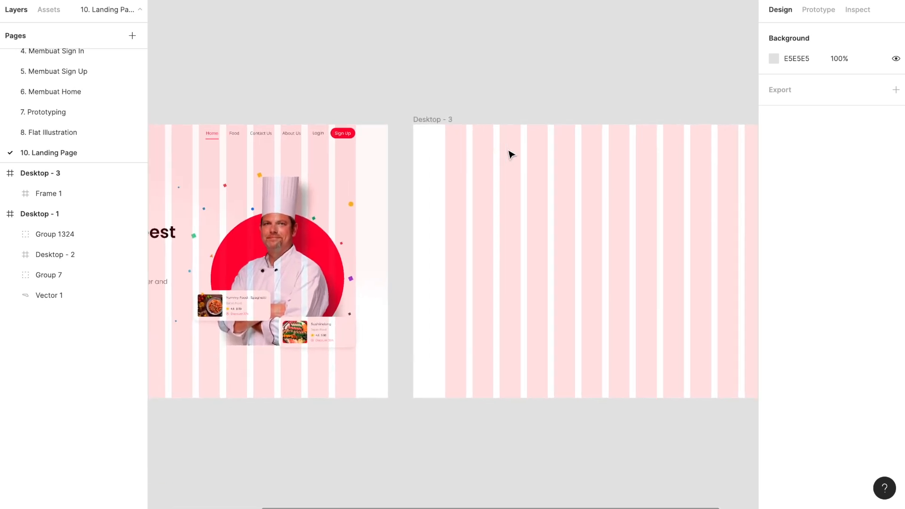
scroll(330, 93, left, 1)
- Move the 1440 × 64 header frame out of Desktop - 3 and place it just above that frame
click(390, 142)
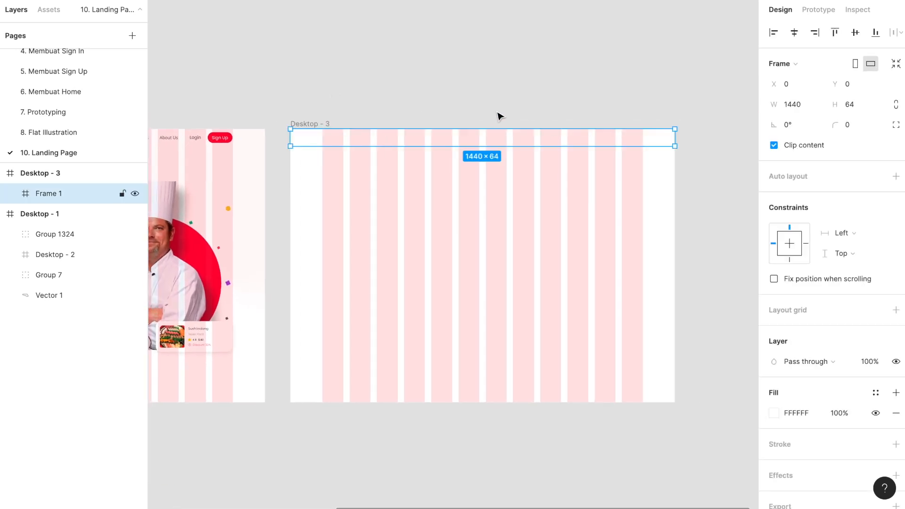
drag(498, 144, 515, 100)
key(ctrl+z)
click(486, 61)
scroll(487, 61, up, 3)
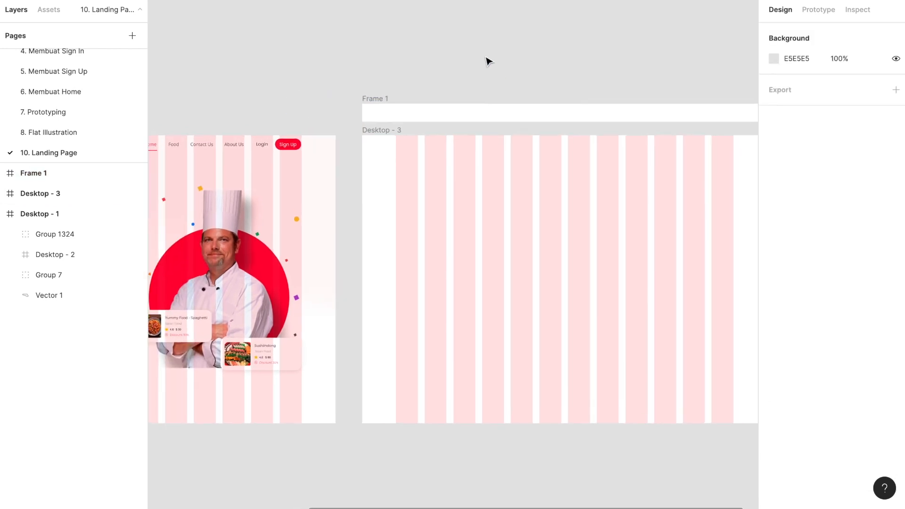
scroll(416, 91, up, 2)
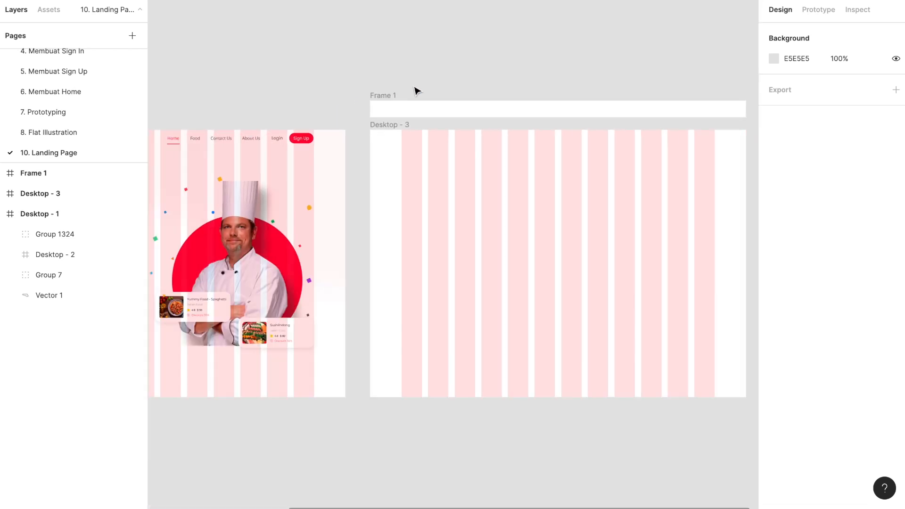
- Add the text "Yourname" above the header frame and set its font size to 36
click(440, 70)
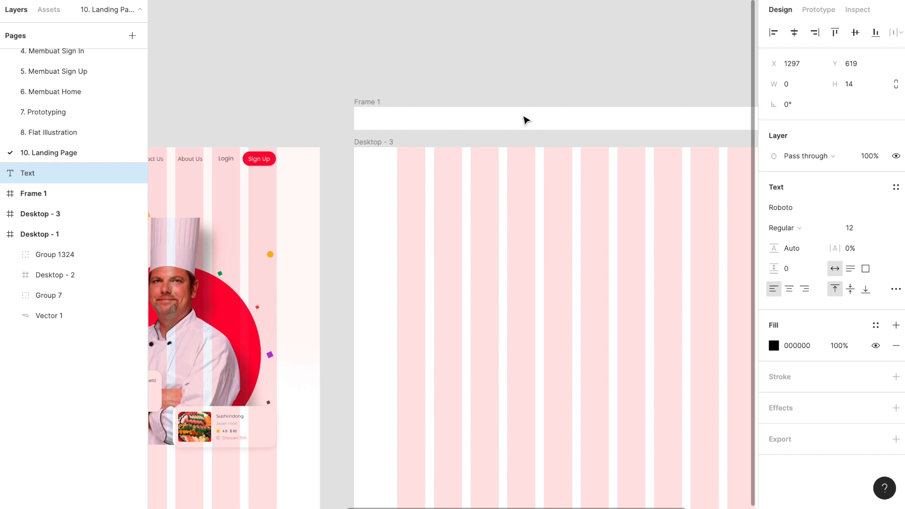
text(Yourname)
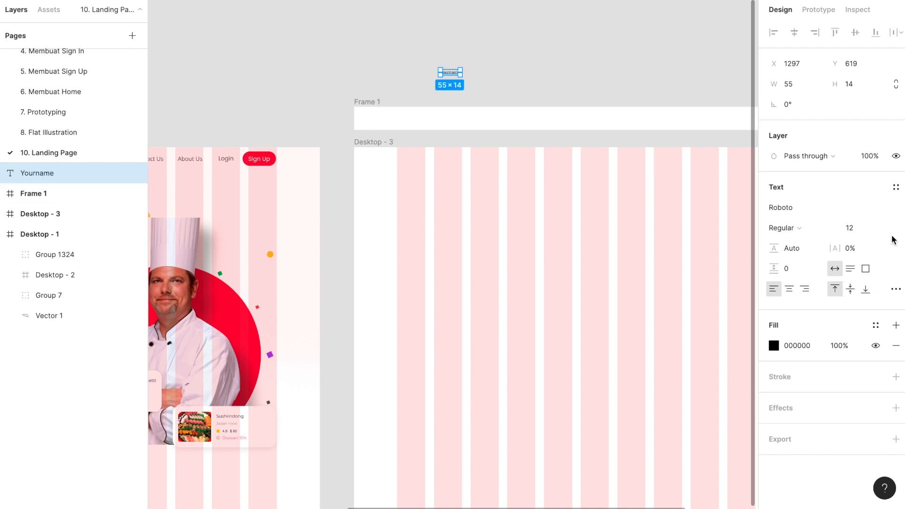
click(892, 229)
click(864, 303)
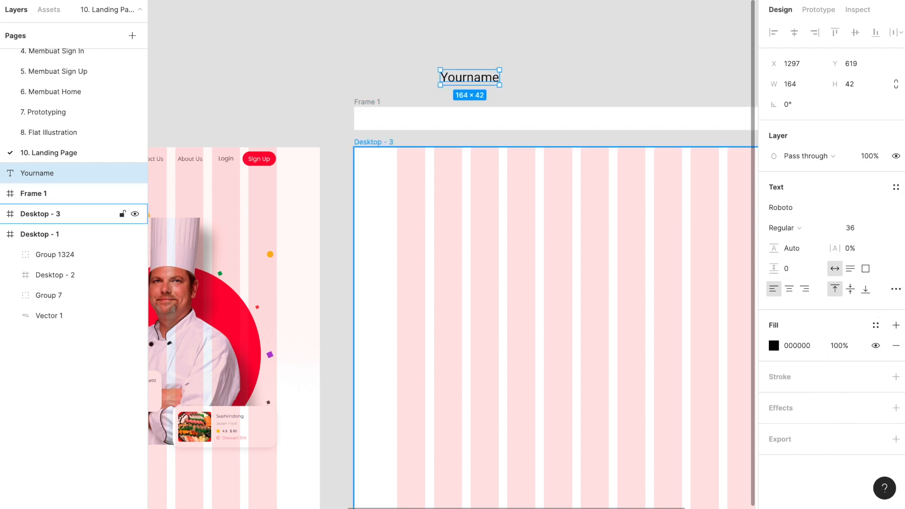
- Try a font size of 24 on the "Yourname" text and return it to 36
click(884, 228)
click(883, 217)
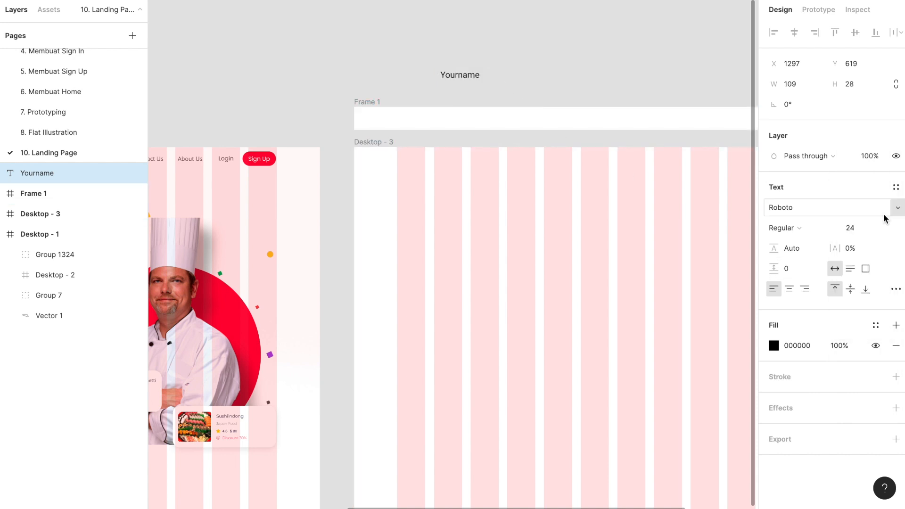
click(884, 228)
click(865, 258)
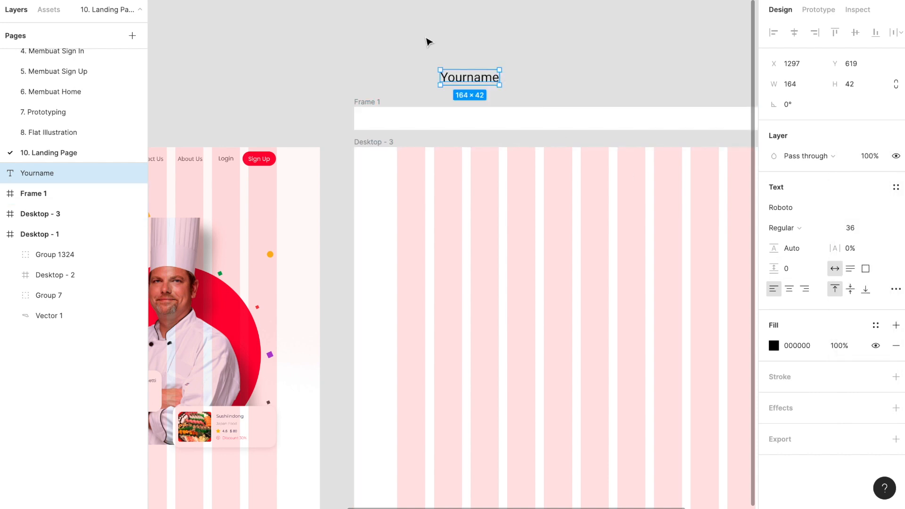
- Fill the "Yourname" text with the red document color EA3546 and move it closer to the header frame
drag(469, 86, 442, 81)
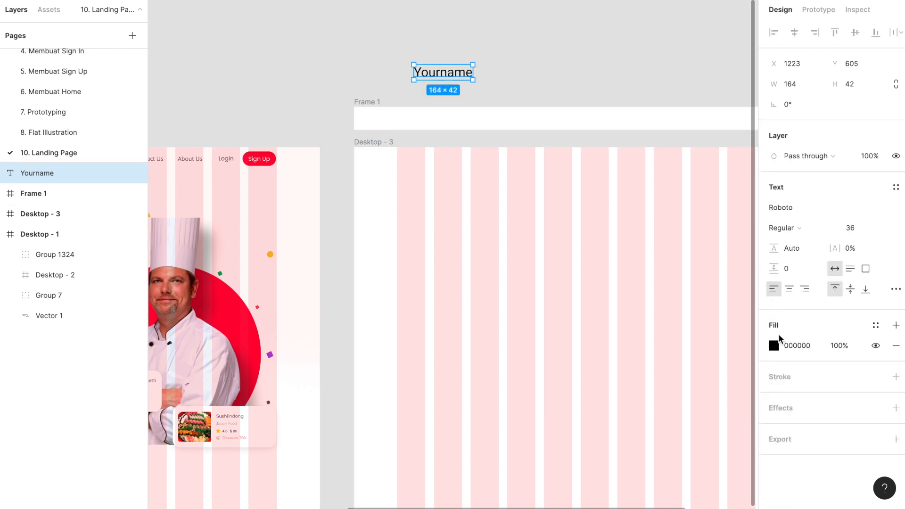
click(773, 346)
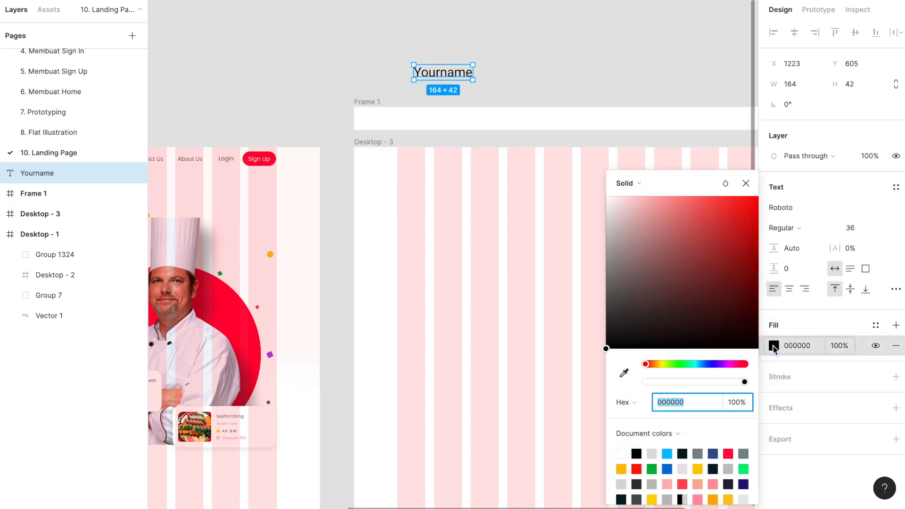
click(728, 454)
click(503, 46)
drag(460, 74, 462, 106)
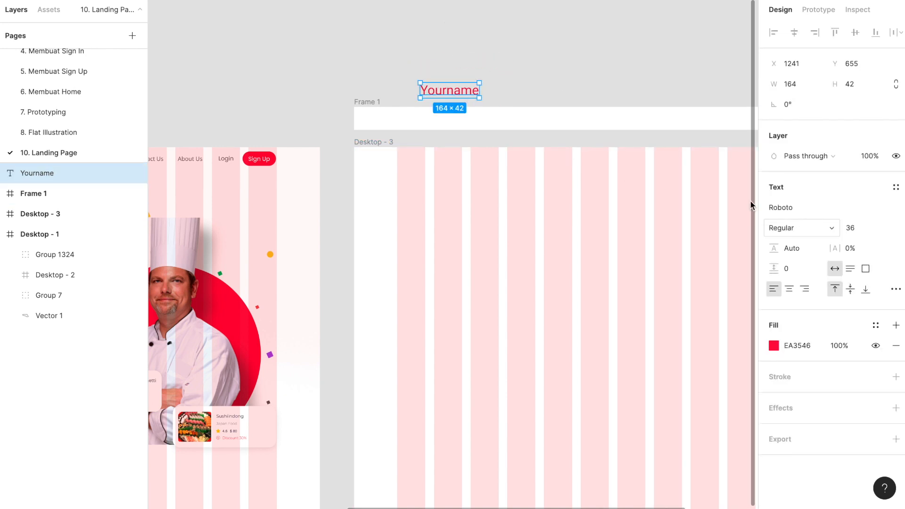
- Set the "Yourname" text's font to Poppins and move it into the header frame at X 120, Y 5
click(805, 209)
text(P)
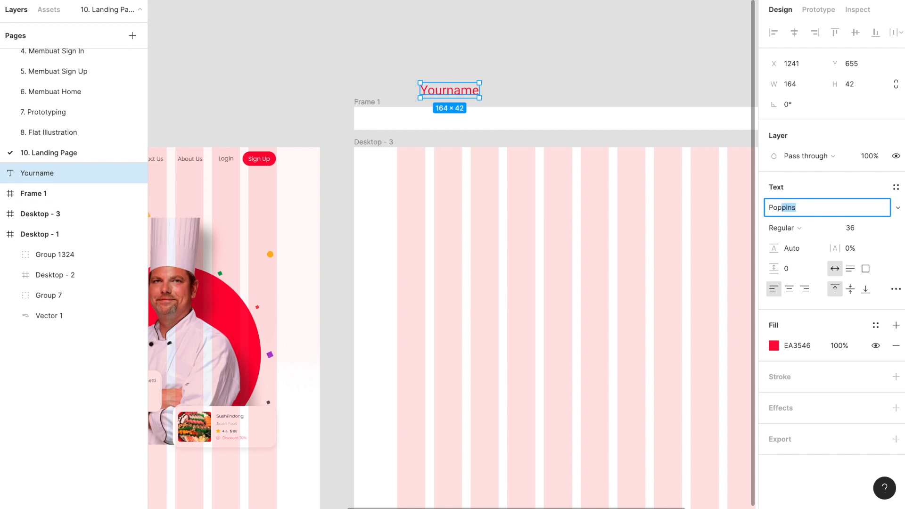
text(op)
key(Return)
drag(464, 98, 440, 125)
scroll(443, 124, up, 3)
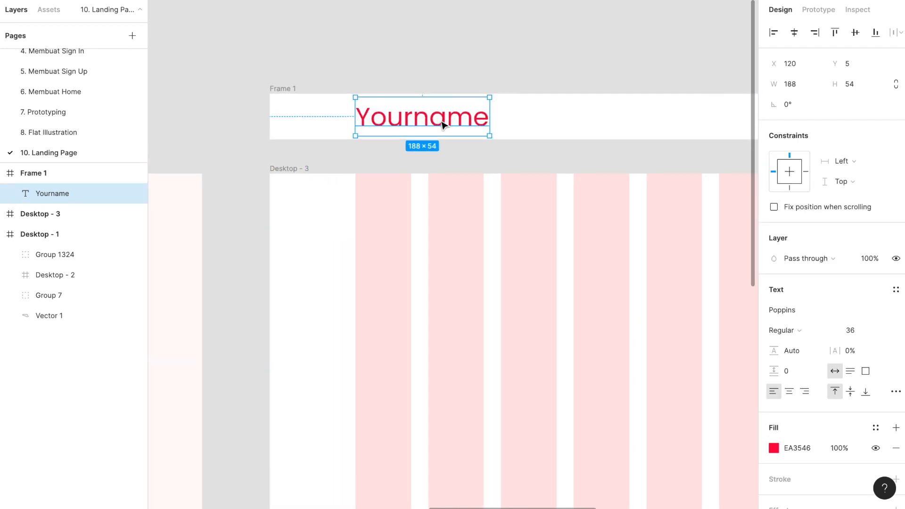
scroll(398, 111, down, 3)
click(430, 85)
scroll(430, 109, up, 3)
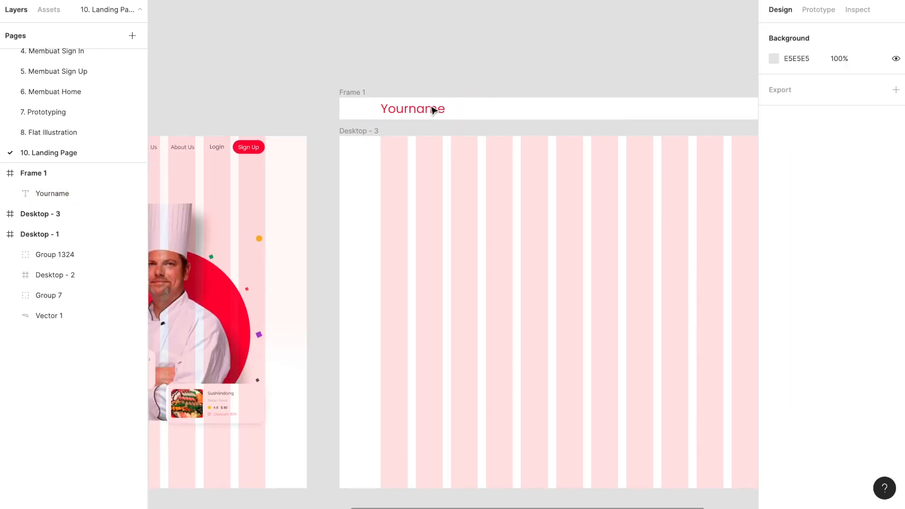
scroll(498, 118, down, 3)
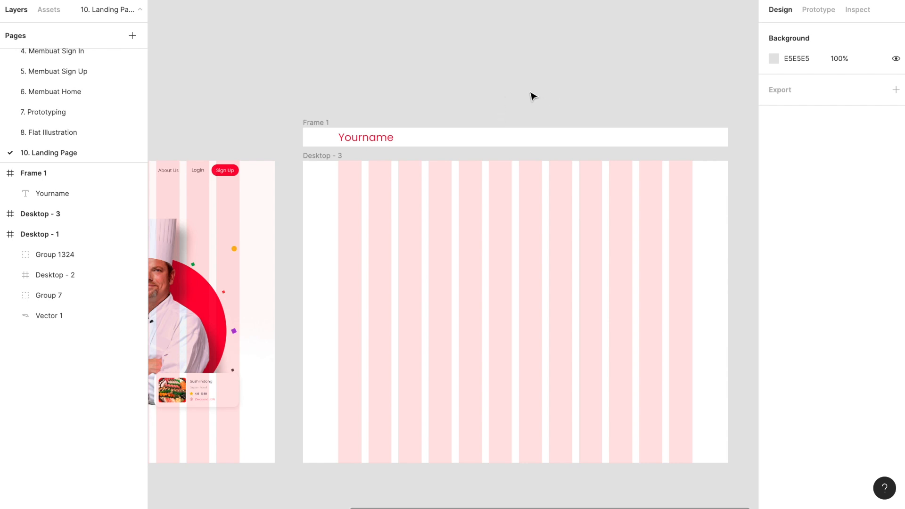
scroll(347, 141, left, 2)
scroll(592, 96, right, 2)
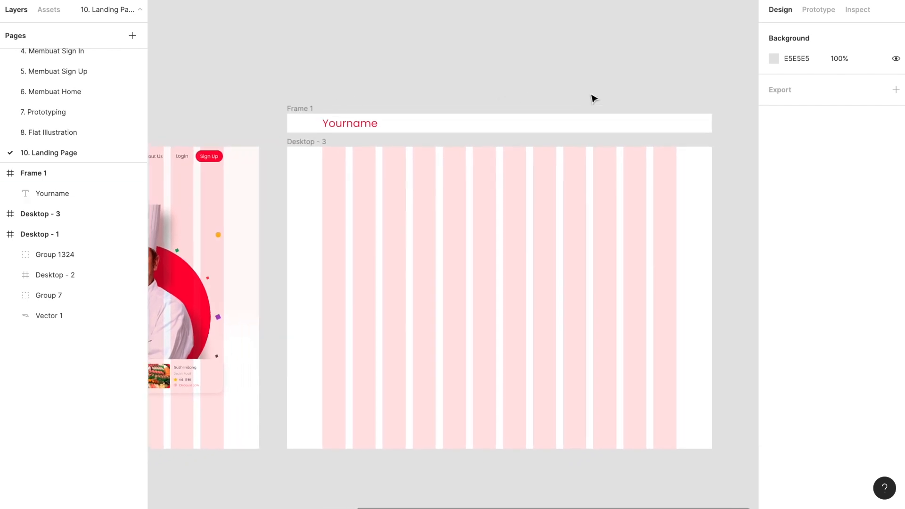
scroll(594, 98, up, 2)
scroll(594, 98, down, 1)
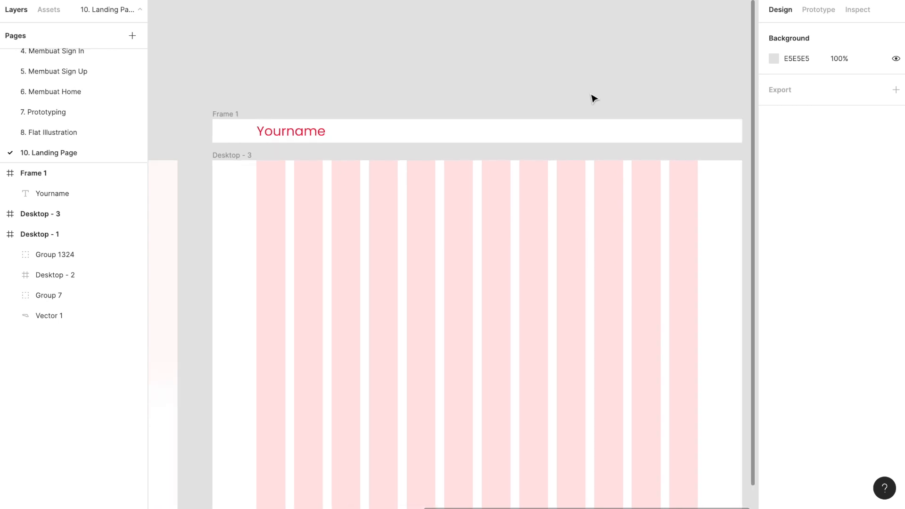
scroll(594, 98, down, 3)
scroll(501, 96, up, 1)
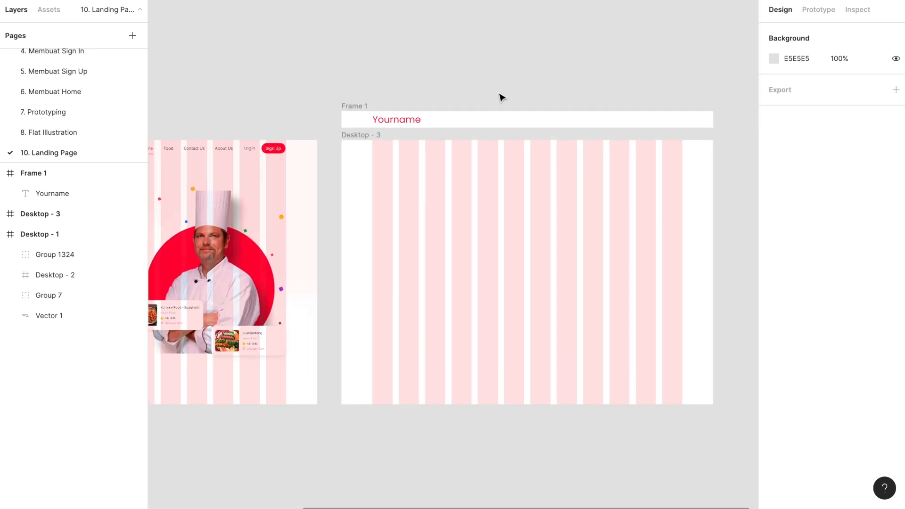
- Duplicate the "Yourname" text within the header frame to X 776 and set the copy's font size to 16
click(407, 125)
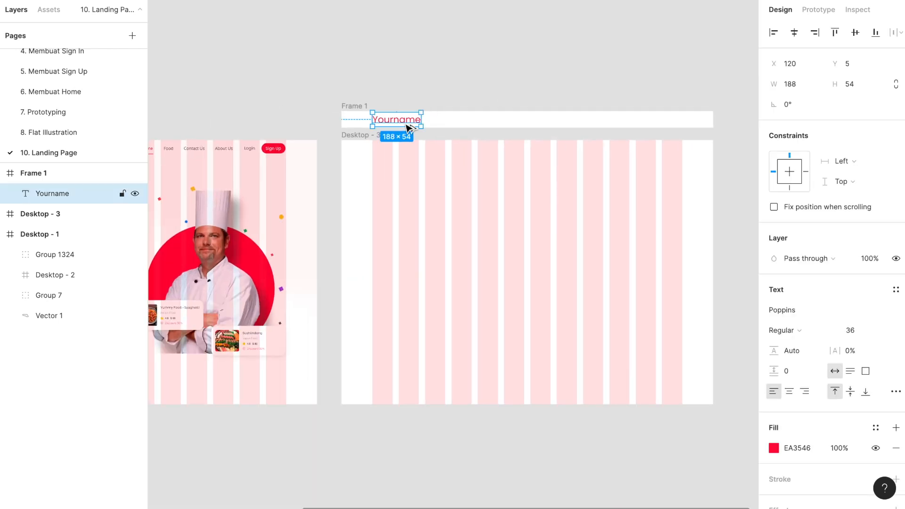
drag(414, 124, 585, 124)
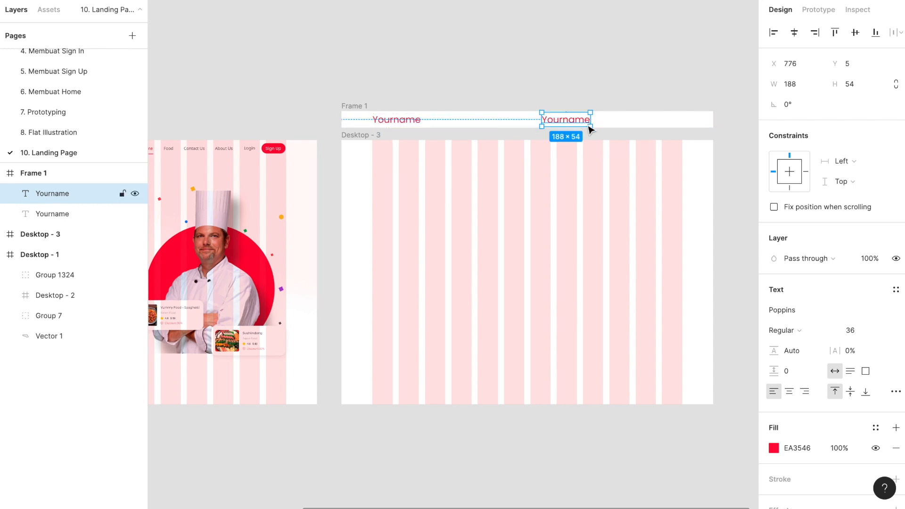
click(882, 330)
click(874, 300)
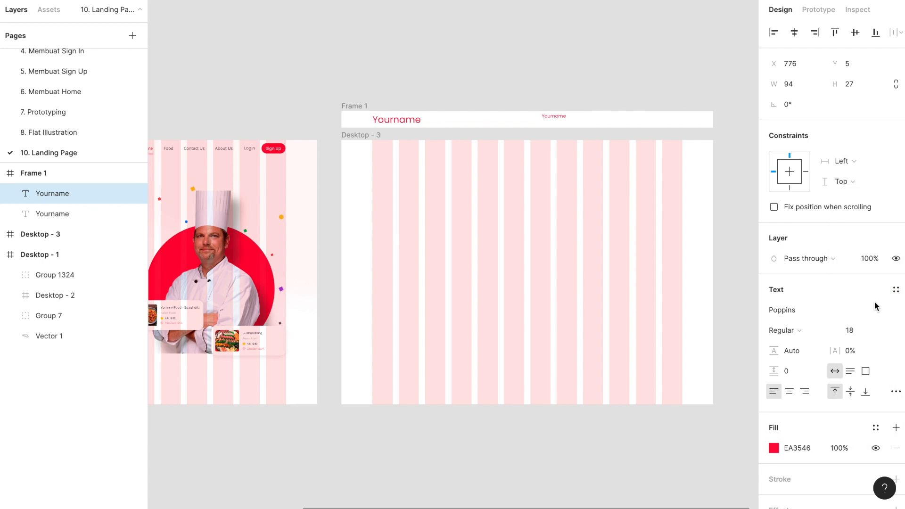
text(16)
key(Return)
- Move the small "Yourname" copy to X 779, Y 20 in the header and change its text to "Home"
scroll(595, 99, up, 5)
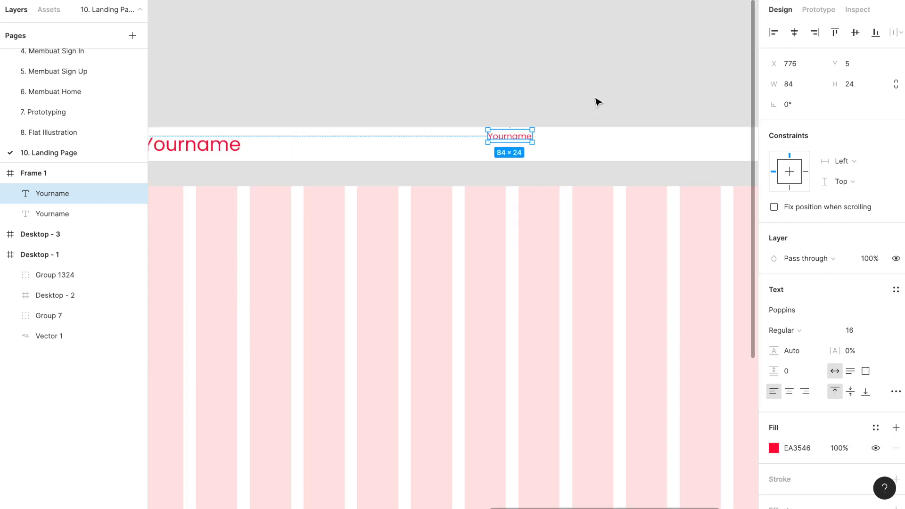
drag(503, 149, 505, 152)
double_click(505, 153)
text(Home)
key(Escape)
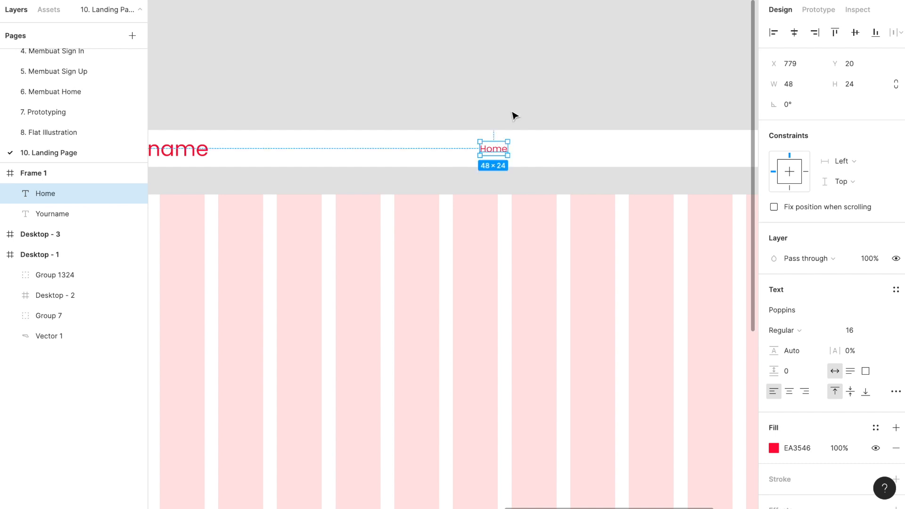
- Duplicate the "Home" text beside it at X 872, Y 20 and change the copy to "Service"
drag(504, 153, 556, 152)
double_click(556, 151)
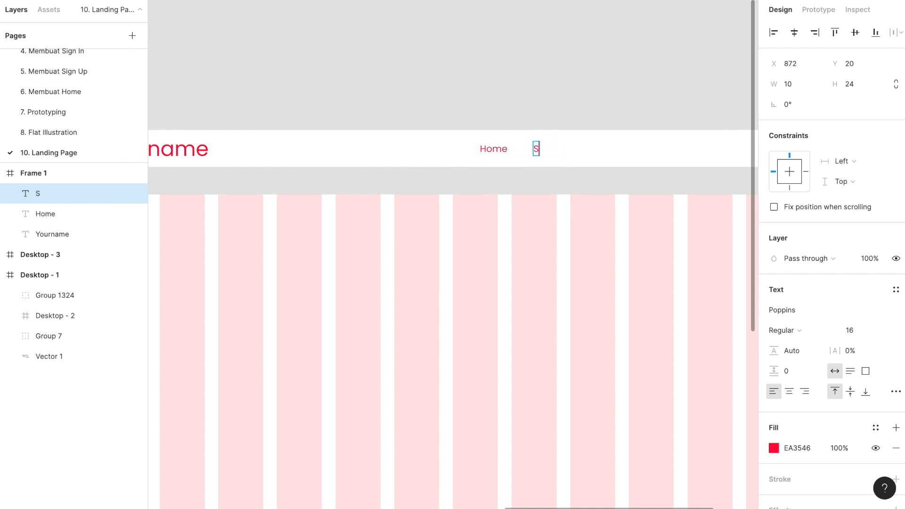
text(Service)
key(Escape)
- Duplicate the "Service" text beside it at X 983, Y 20 and change the copy to "Contact Us"
scroll(431, 163, right, 3)
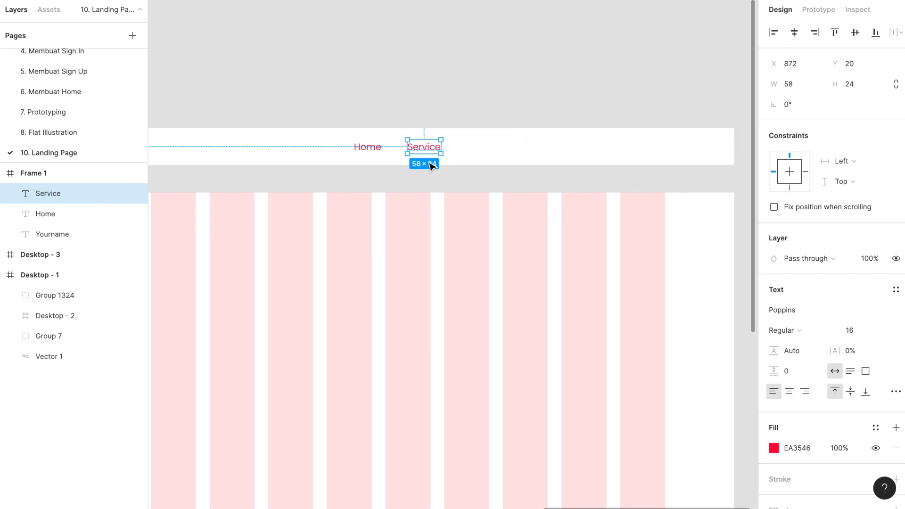
drag(422, 149, 481, 146)
double_click(481, 145)
text(C)
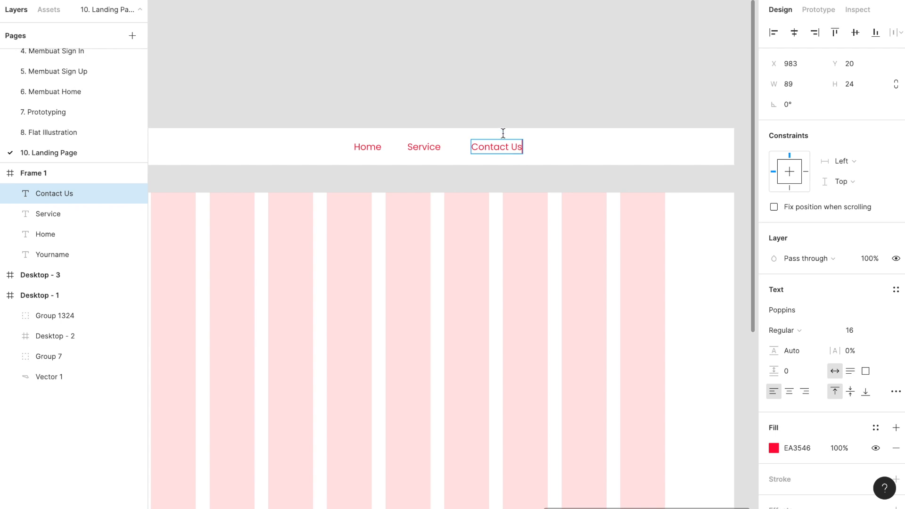
text(ontact Us)
key(Escape)
- Duplicate the "Contact Us" text beside it at X 1094, Y 20 and change the copy to "About Us"
drag(507, 151, 573, 154)
double_click(569, 146)
text(a)
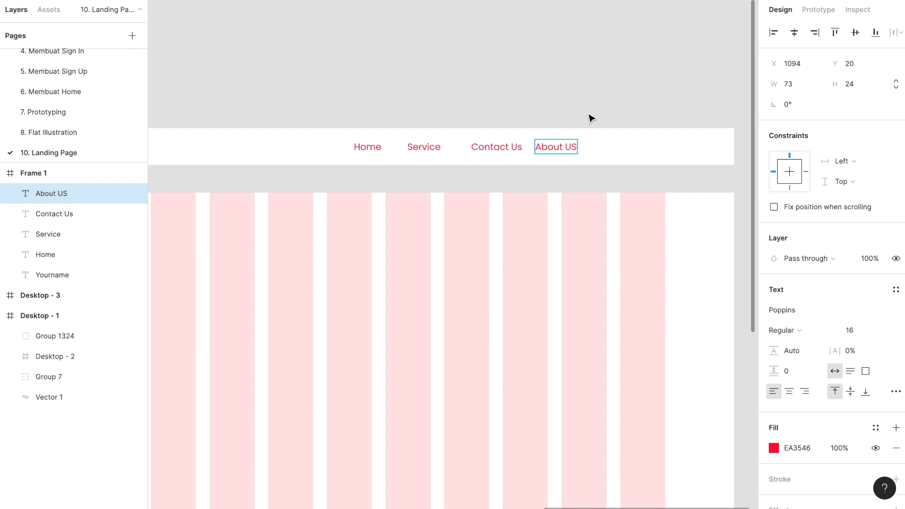
key(Escape)
- Duplicate the "About Us" text beside it at X 1201, Y 20 and change the copy to "Login"
alt+drag(570, 152, 631, 151)
double_click(616, 146)
text(Login)
key(Escape)
- Duplicate the "Login" text, change the copy to "Sign Up" and move it out above the header frame
scroll(550, 139, right, 2)
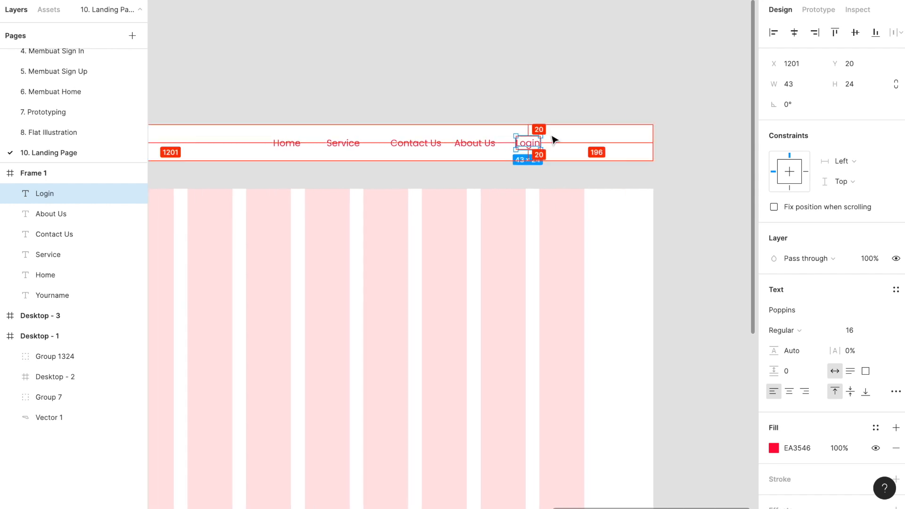
alt+drag(528, 144, 572, 148)
double_click(569, 144)
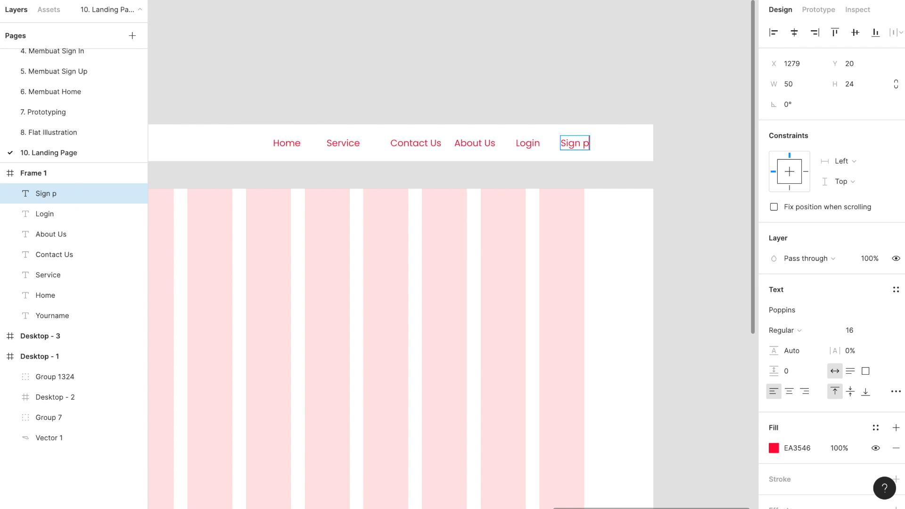
key(Escape)
drag(580, 141, 579, 96)
- Draw a rectangle about 86 × 37 beside the "Sign Up" text and set its corner radius to 30
scroll(579, 96, up, 2)
scroll(579, 96, right, 2)
scroll(549, 156, up, 3)
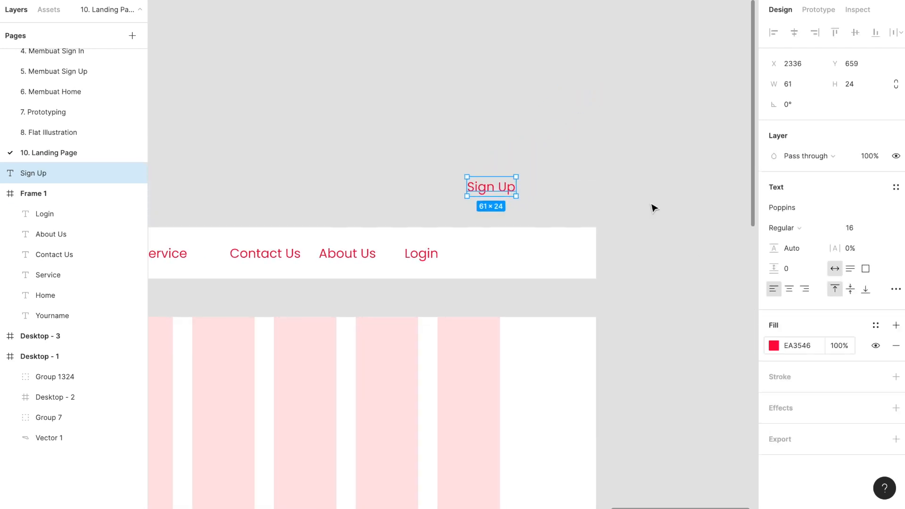
click(571, 187)
key(r)
drag(554, 162, 623, 191)
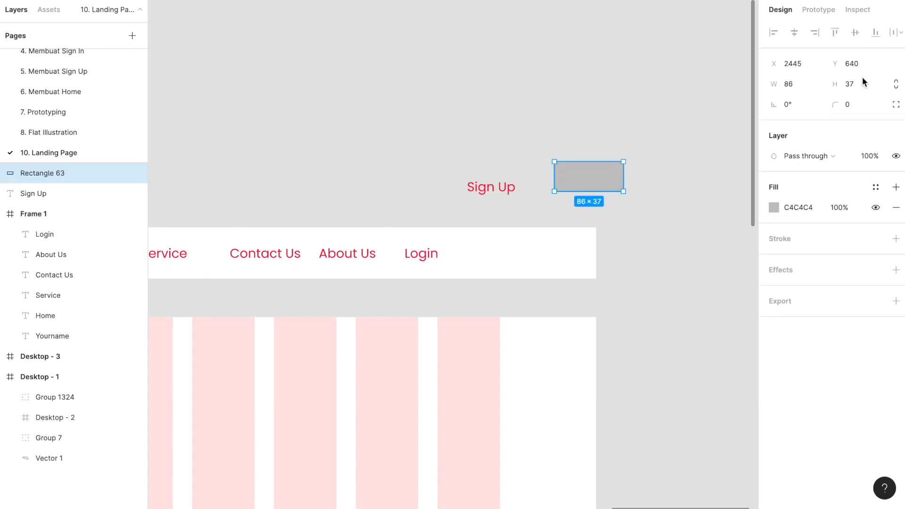
text(30)
key(Return)
- Set the rounded rectangle's height to 40 and fill it with the red document color EA3546
click(858, 86)
text(40)
key(Return)
click(773, 207)
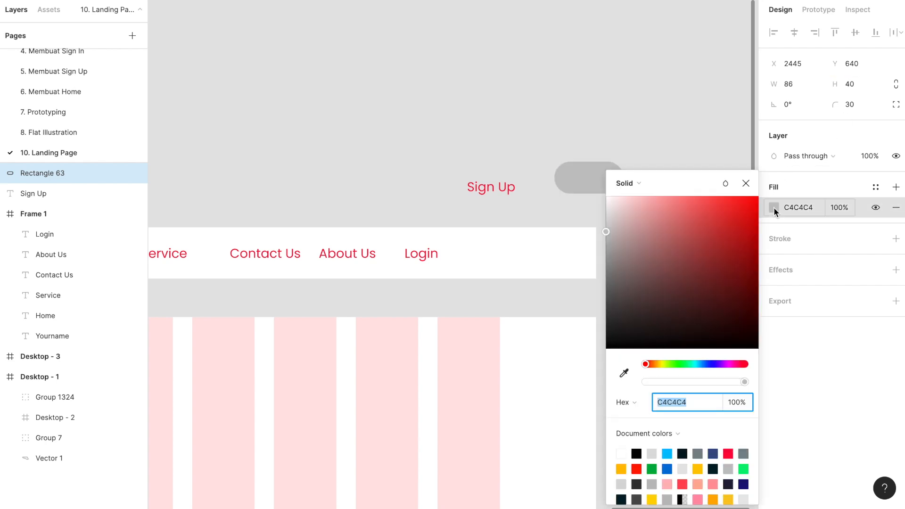
click(728, 453)
click(547, 143)
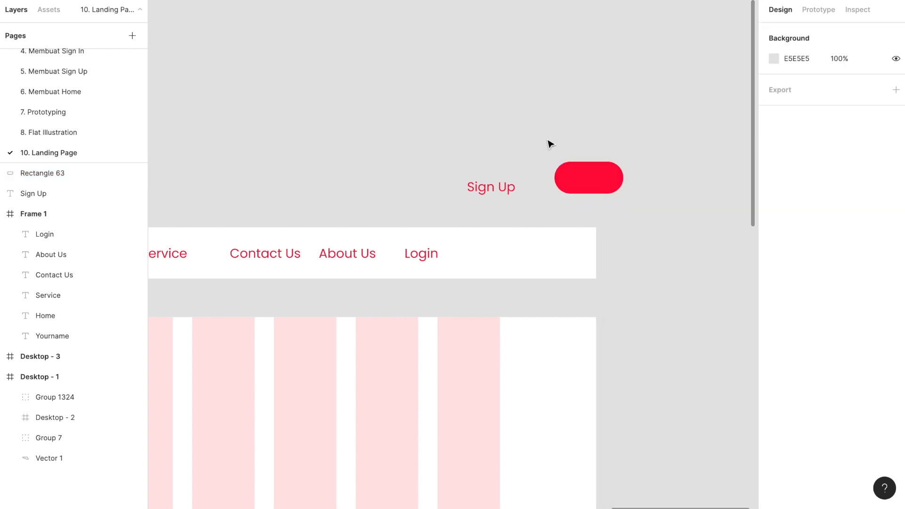
- Fill the "Sign Up" text with white FFFFFF
click(501, 194)
click(773, 345)
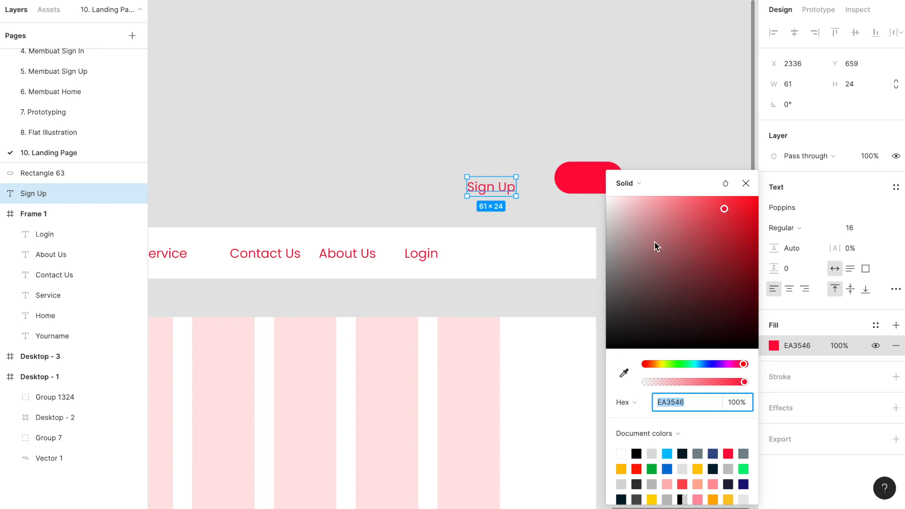
drag(656, 245, 503, 90)
click(503, 91)
- Position the "Sign Up" text over the red rounded rectangle and bring it to the front
drag(508, 195, 603, 185)
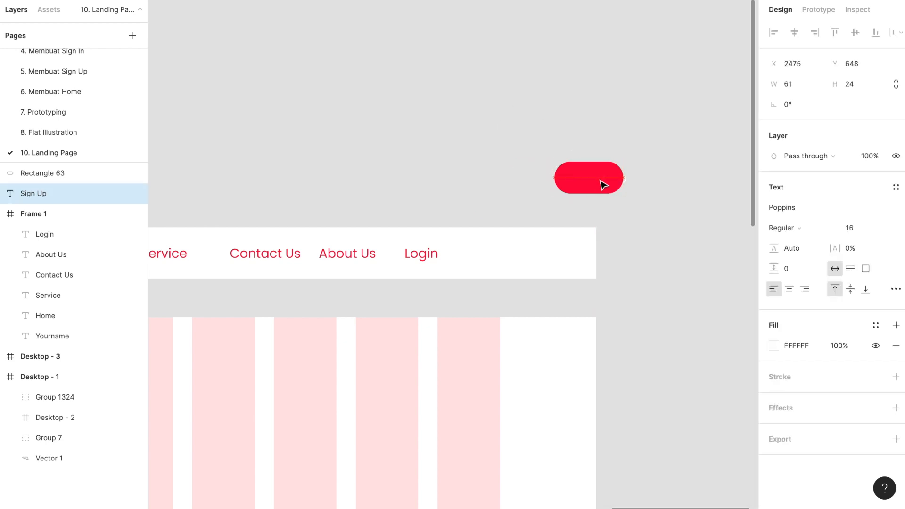
right_click(595, 185)
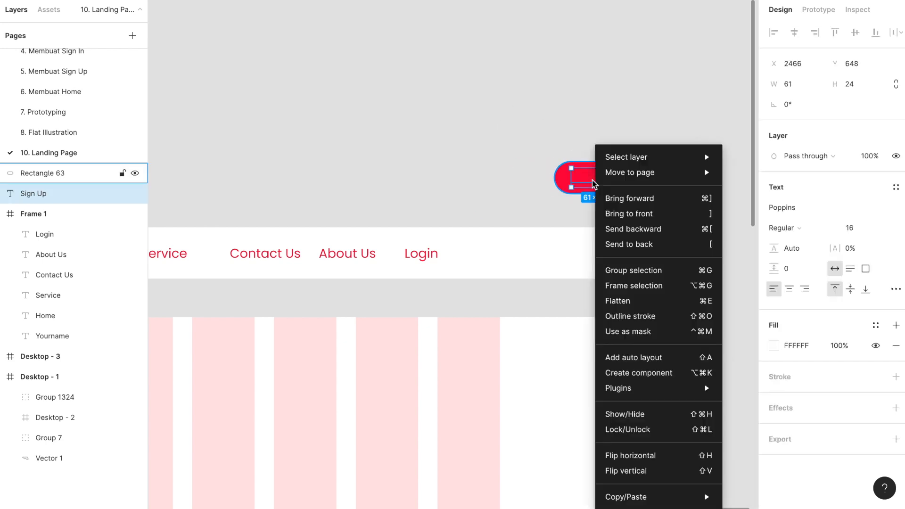
click(626, 212)
scroll(606, 179, up, 3)
drag(605, 178, 592, 177)
- Group the "Sign Up" text with the red rectangle and place the group in the header at X 1279, Y 12
click(518, 156)
drag(649, 222, 466, 215)
key(super+g)
scroll(510, 135, down, 4)
click(394, 218)
key(alt)
click(487, 202)
scroll(407, 226, left, 1)
scroll(409, 226, left, 1)
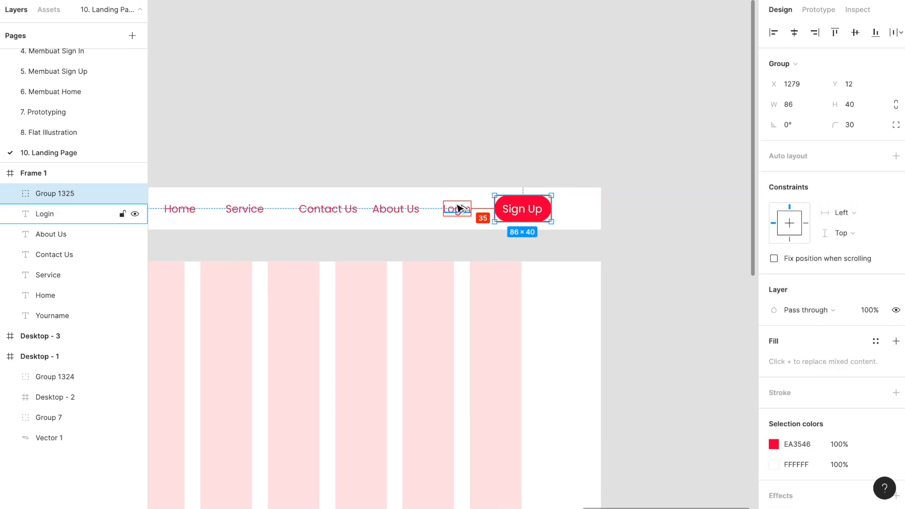
- Move the "Contact Us" text to X 970 so that it sits 35 away from "About Us"
click(504, 141)
scroll(504, 141, down, 3)
click(524, 176)
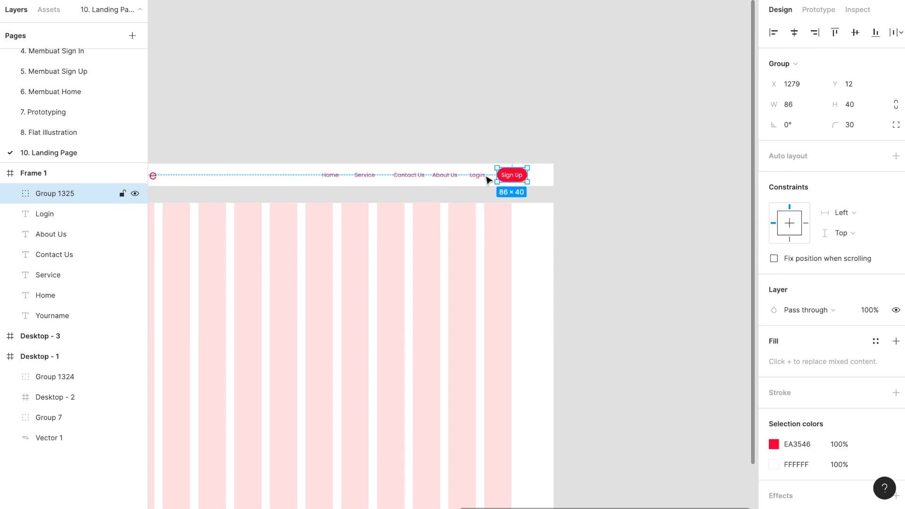
shift+click(476, 175)
shift+click(444, 176)
shift+click(410, 176)
click(410, 178)
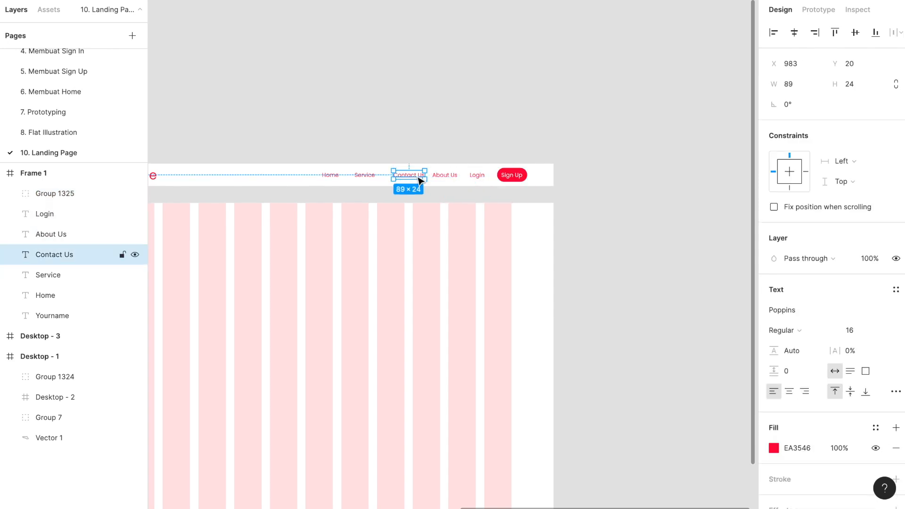
scroll(412, 178, up, 3)
drag(416, 177, 411, 178)
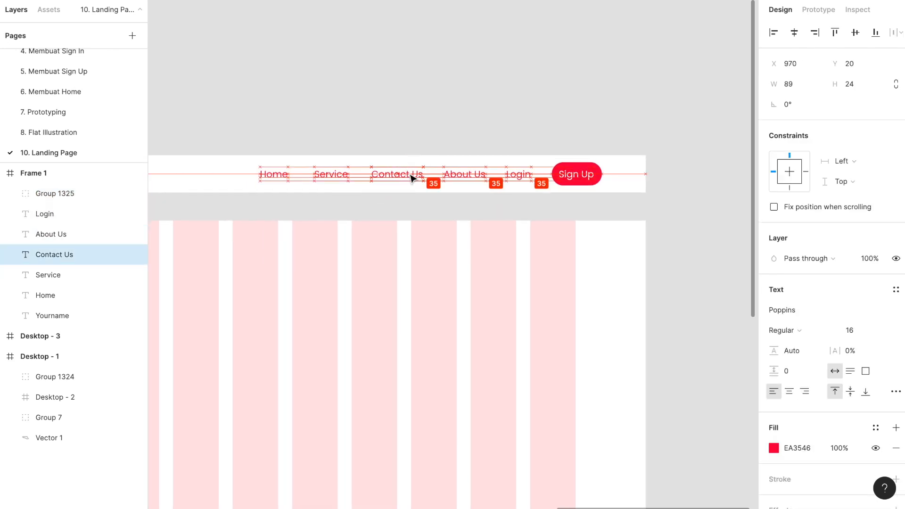
- Move "Service" to X 877 and "Home" to X 794 to space the menu items 35 apart
click(346, 177)
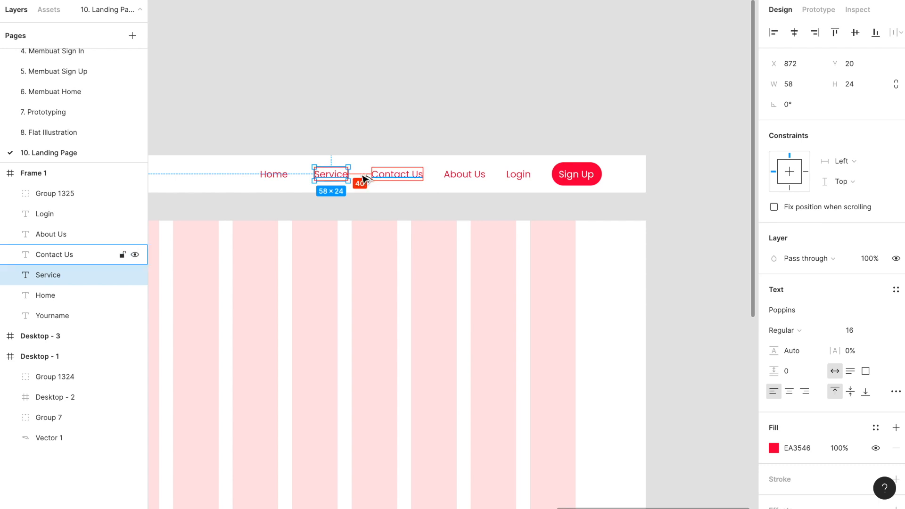
drag(341, 177, 343, 177)
key(alt)
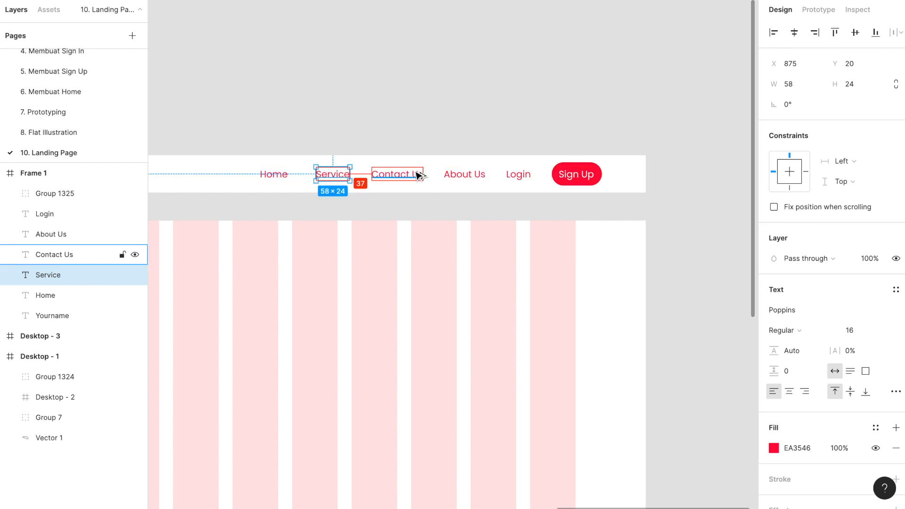
key(Right)
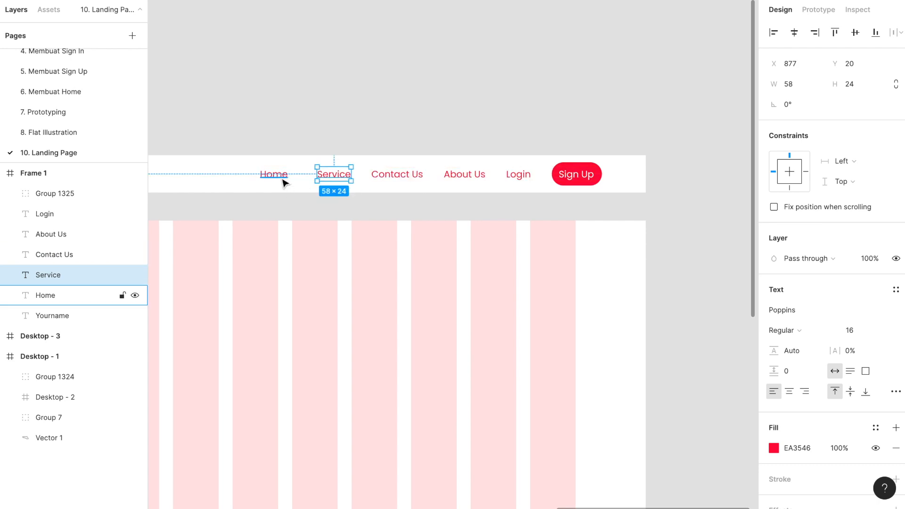
click(276, 175)
drag(276, 176, 283, 177)
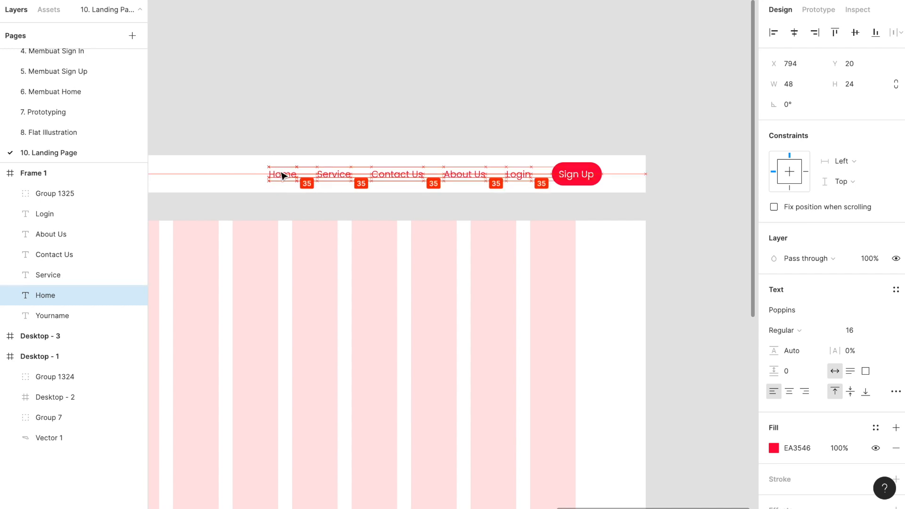
- Group the five menu texts from "Home" to "Login" together with the "Sign Up" button
shift+click(333, 176)
shift+click(413, 175)
shift+click(468, 175)
shift+click(528, 175)
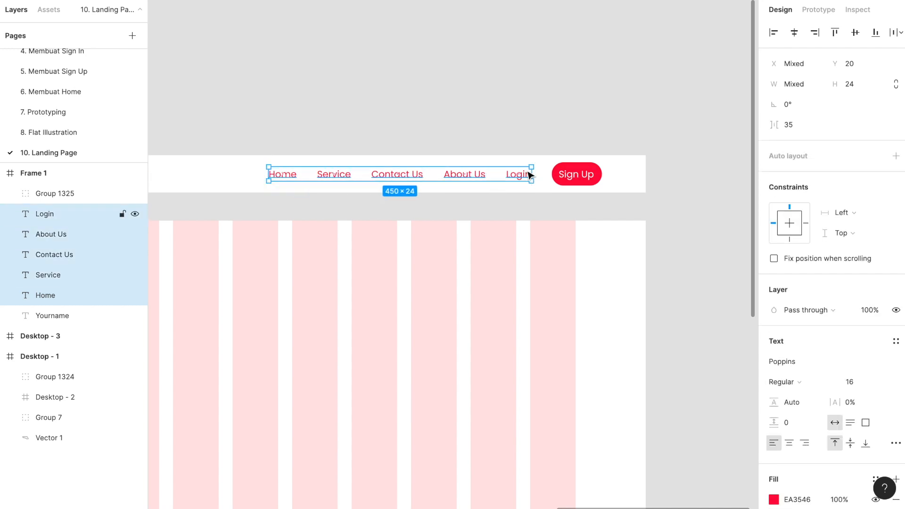
shift+click(576, 175)
ctrl+scroll(576, 175, down, 2)
key(ctrl+g)
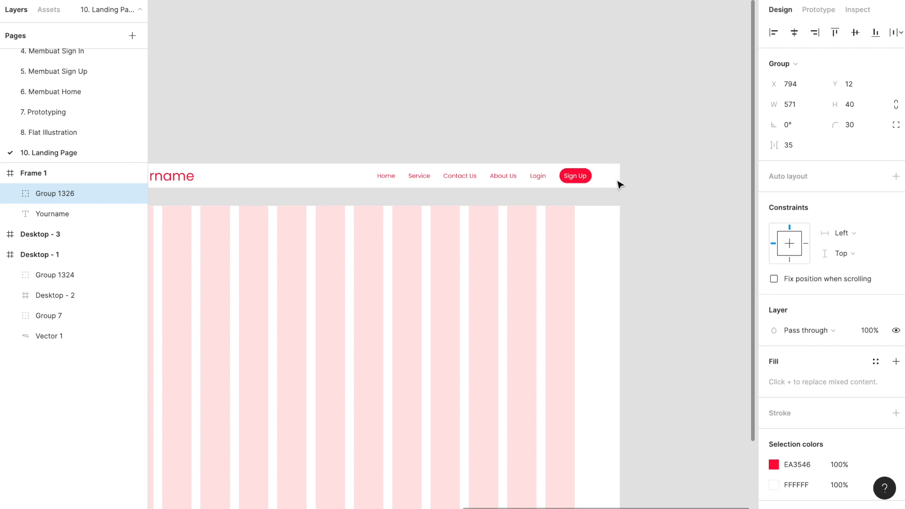
key(alt)
ctrl+scroll(497, 160, down, 2)
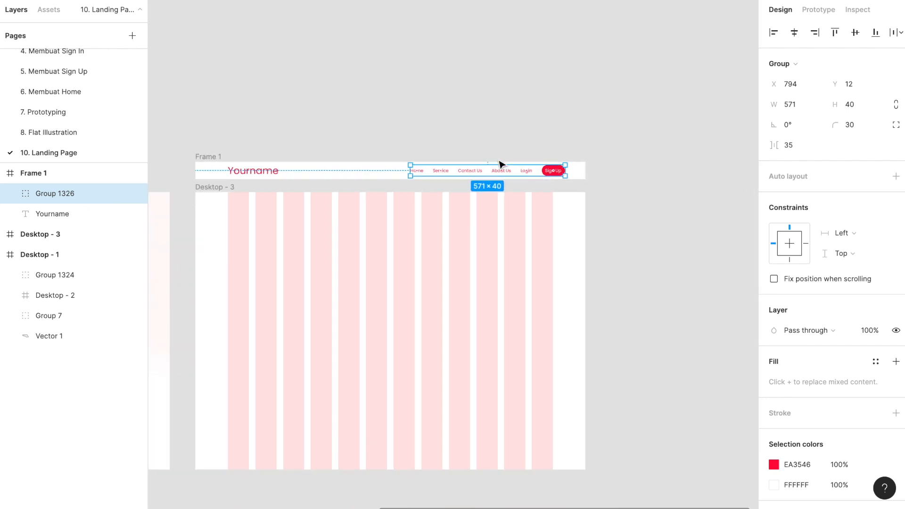
click(453, 147)
- Move the header frame onto the upper edge area of the Desktop - 3 frame at X 1057, Y 847
click(217, 156)
drag(214, 166, 208, 191)
ctrl+scroll(208, 192, up, 2)
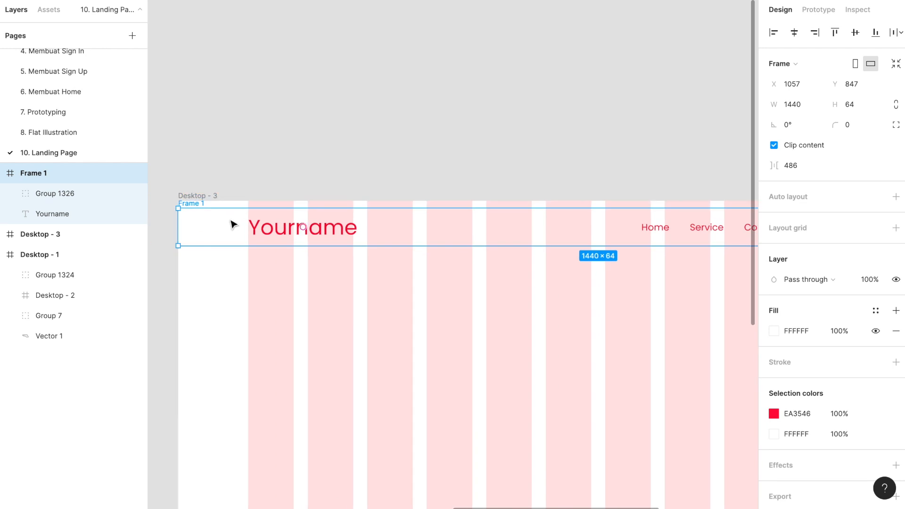
- Move the header frame to Y 834 on the upper edge of Desktop - 3, and shift the menu group to X 749, 120 from the frame's right edge
drag(231, 220, 234, 212)
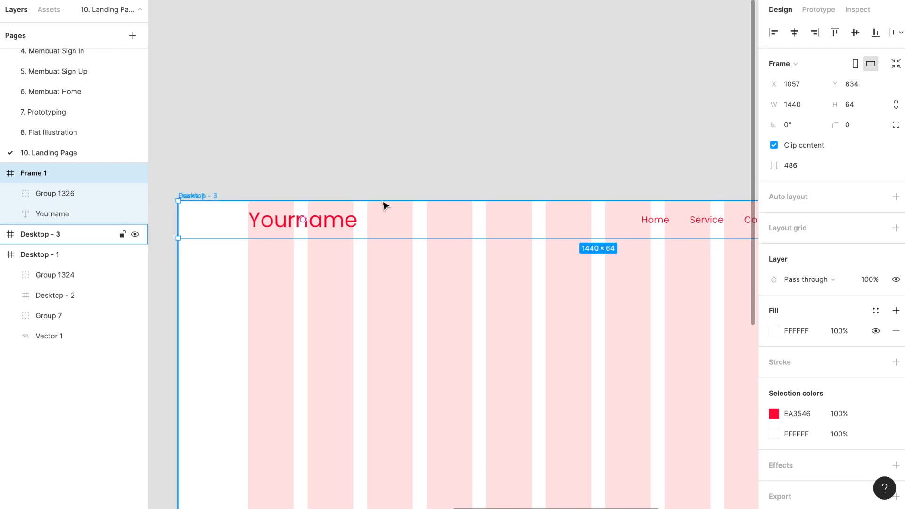
scroll(582, 221, right, 5)
scroll(583, 224, right, 3)
click(55, 193)
ctrl+scroll(612, 231, up, 3)
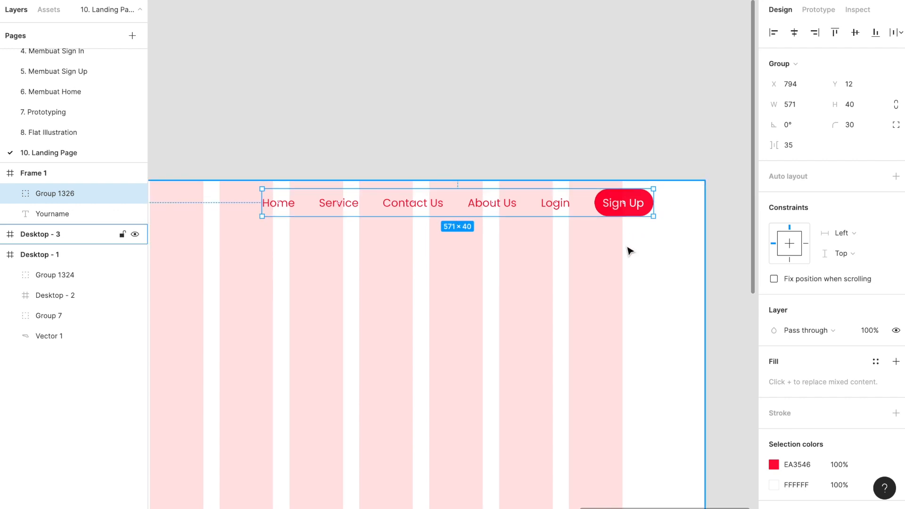
ctrl+scroll(618, 183, up, 3)
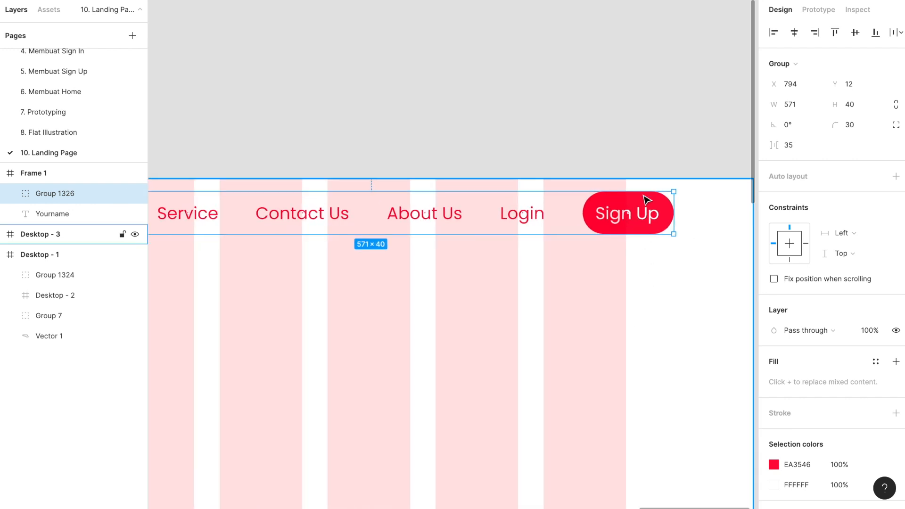
drag(642, 216, 593, 216)
ctrl+scroll(612, 263, up, 5)
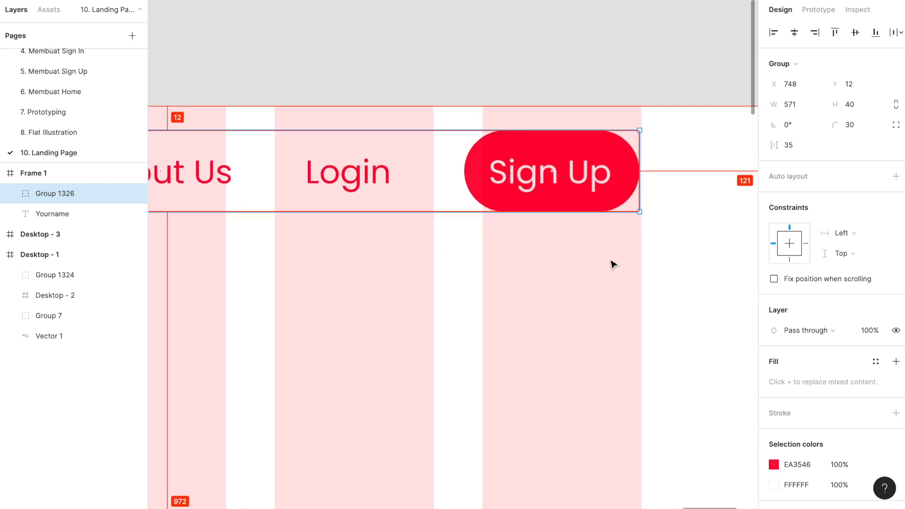
key(Right)
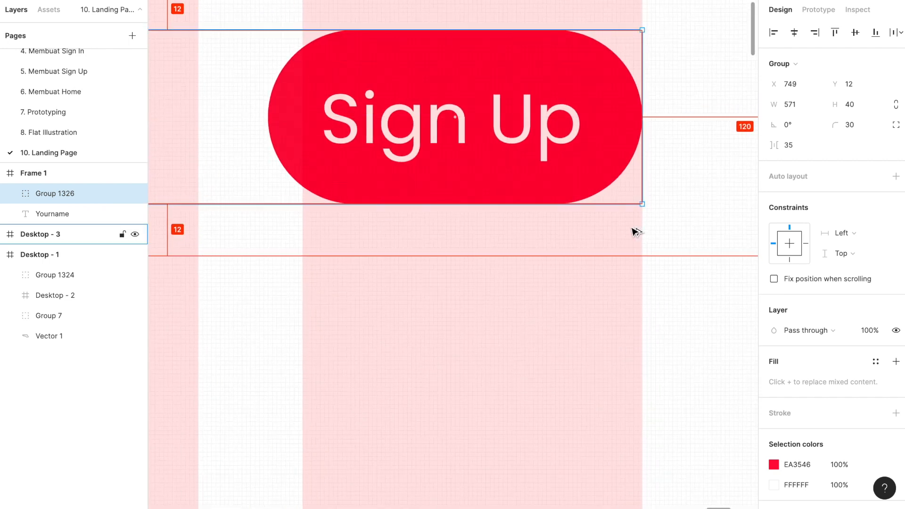
- Check the "Yourname" logo's distances to the edges of the header frame
ctrl+scroll(619, 240, down, 10)
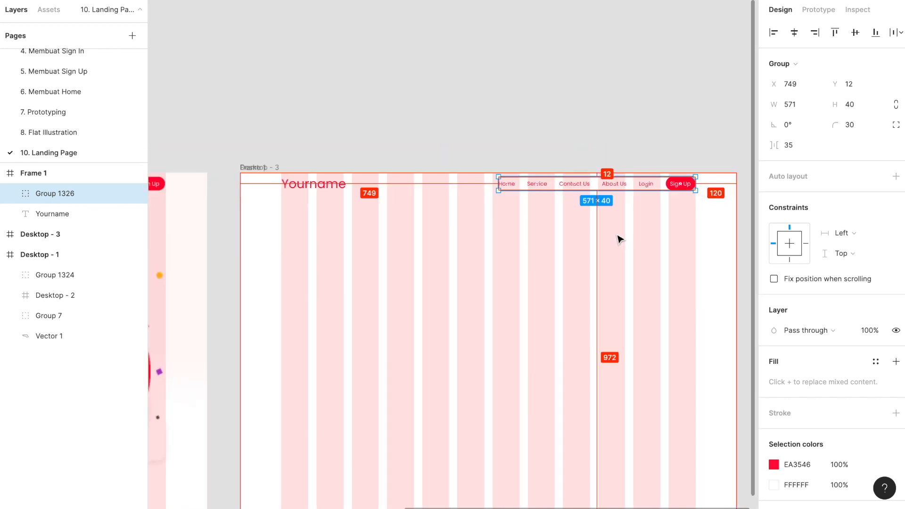
click(371, 166)
click(276, 183)
ctrl+scroll(276, 182, up, 5)
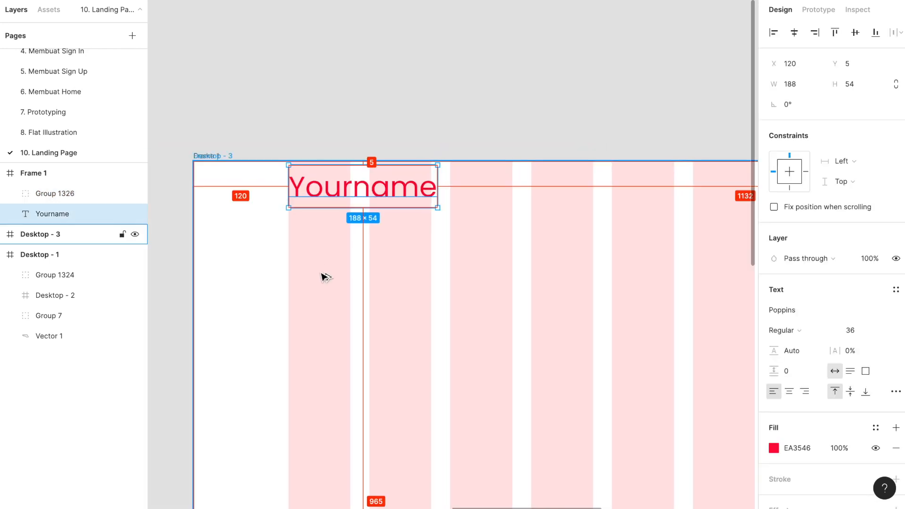
click(404, 90)
scroll(403, 90, down, 5)
scroll(404, 89, right, 3)
scroll(405, 90, left, 1)
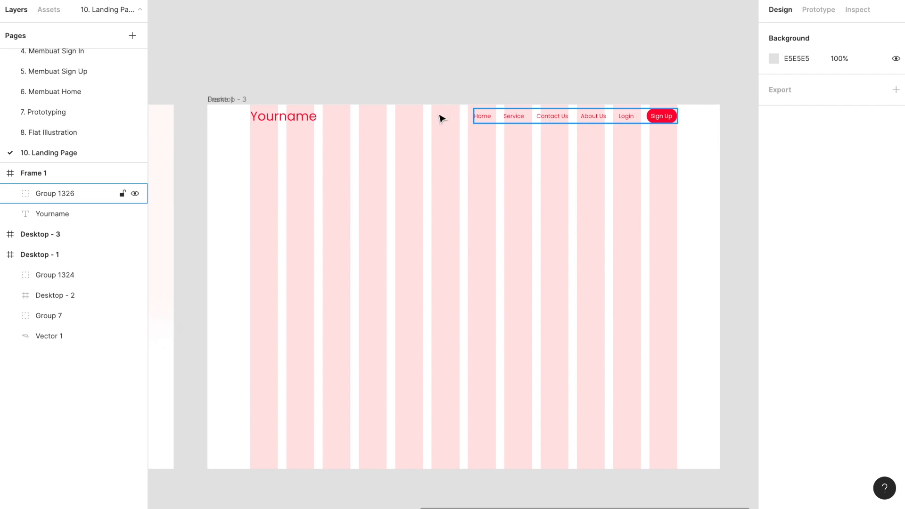
ctrl+scroll(493, 99, up, 2)
ctrl+scroll(504, 125, down, 3)
ctrl+scroll(504, 126, up, 2)
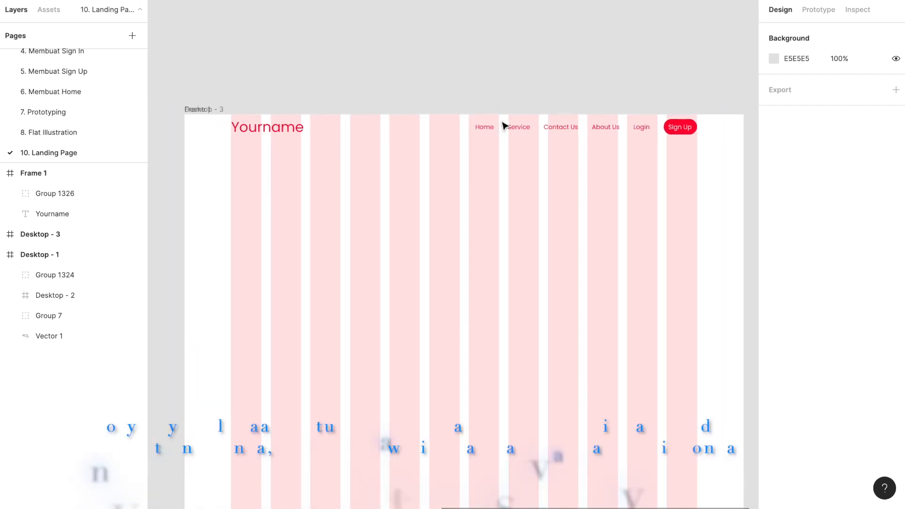
scroll(530, 149, down, 1)
scroll(531, 148, right, 1)
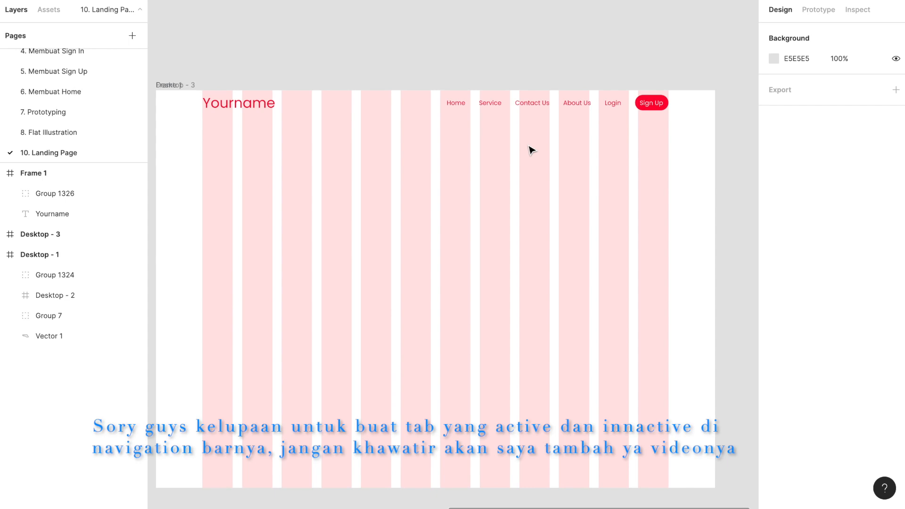
scroll(531, 150, up, 1)
scroll(531, 150, left, 1)
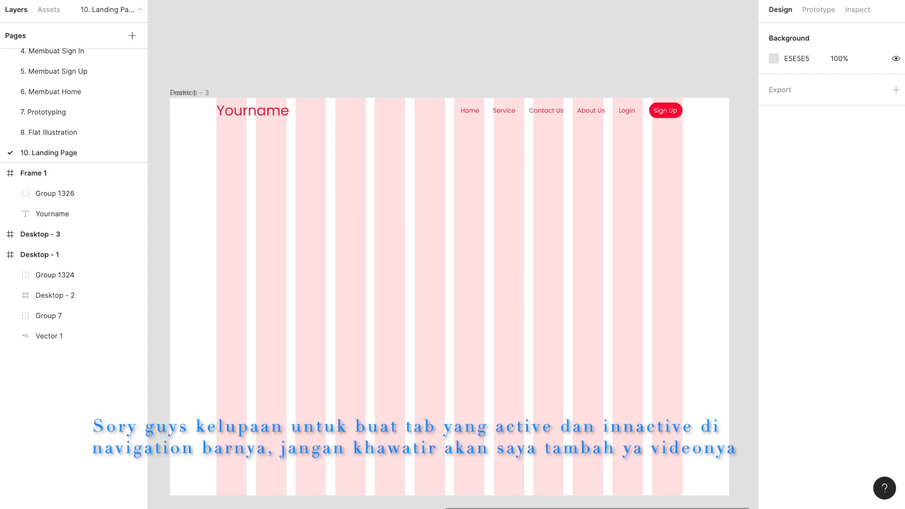
- Preview the header with the layout grids hidden and turn the grids back on
key(ctrl+shift+4)
ctrl+scroll(545, 86, down, 1)
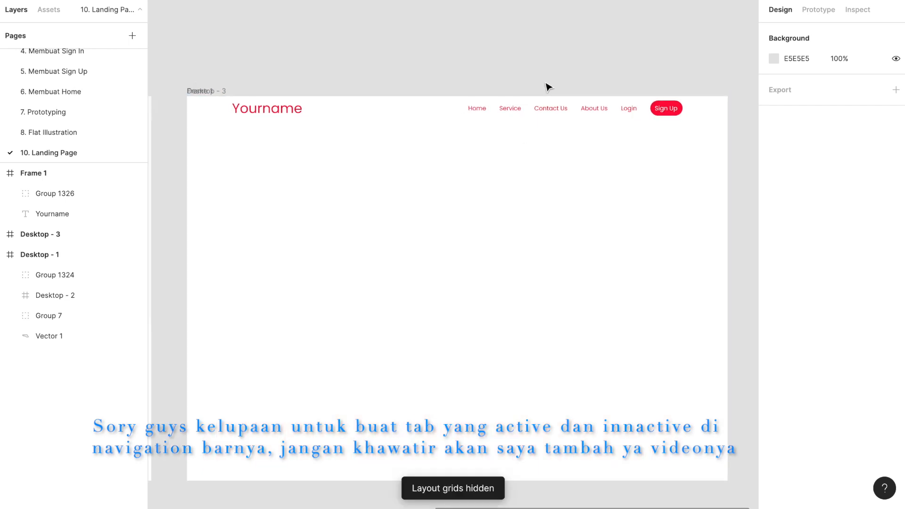
key(ctrl+shift+4)
ctrl+scroll(464, 72, down, 4)
ctrl+scroll(464, 71, up, 4)
ctrl+scroll(464, 71, down, 3)
ctrl+scroll(464, 71, up, 4)
ctrl+scroll(465, 75, down, 3)
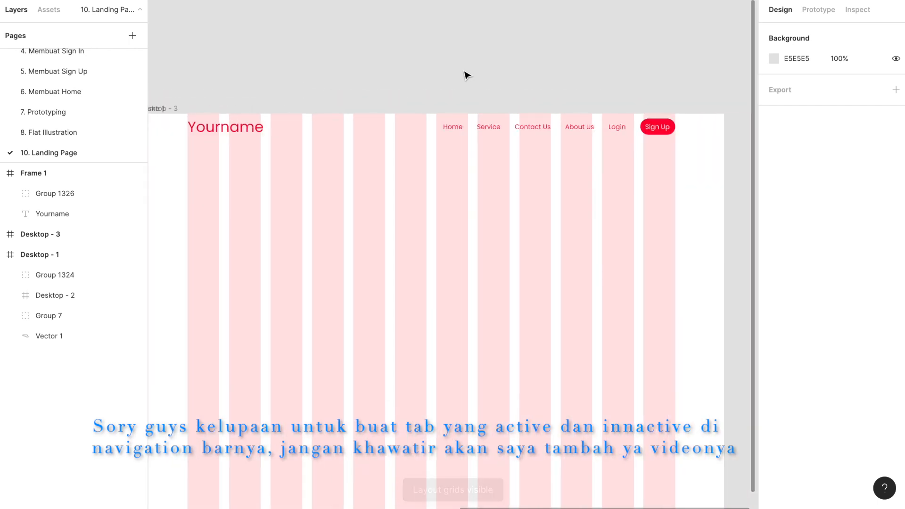
- Examine the text settings of the heading "Provide the best food for you" in the Desktop - 1 reference design
ctrl+scroll(465, 74, down, 3)
scroll(465, 75, left, 10)
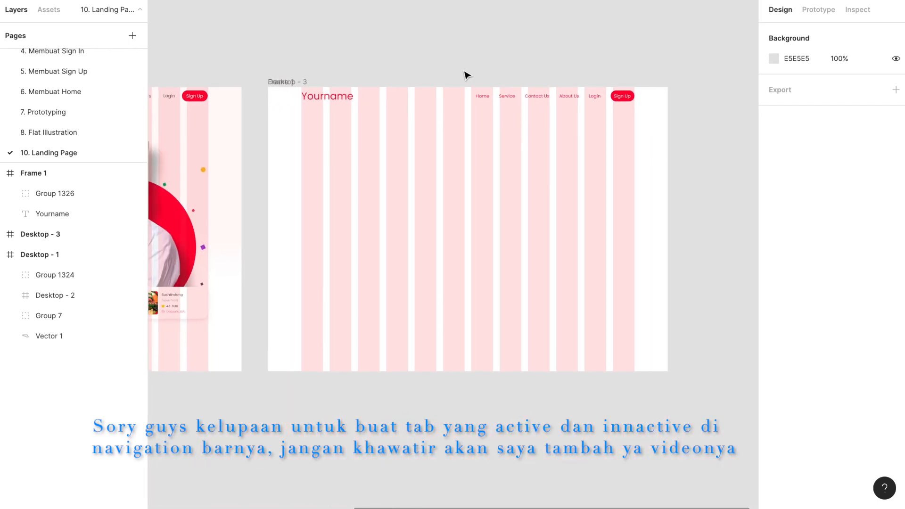
double_click(227, 223)
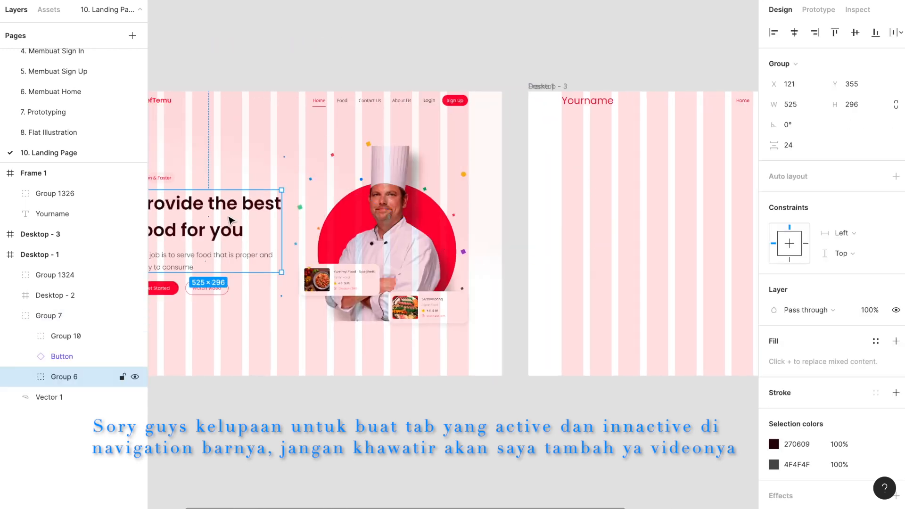
double_click(227, 224)
scroll(183, 231, left, 7)
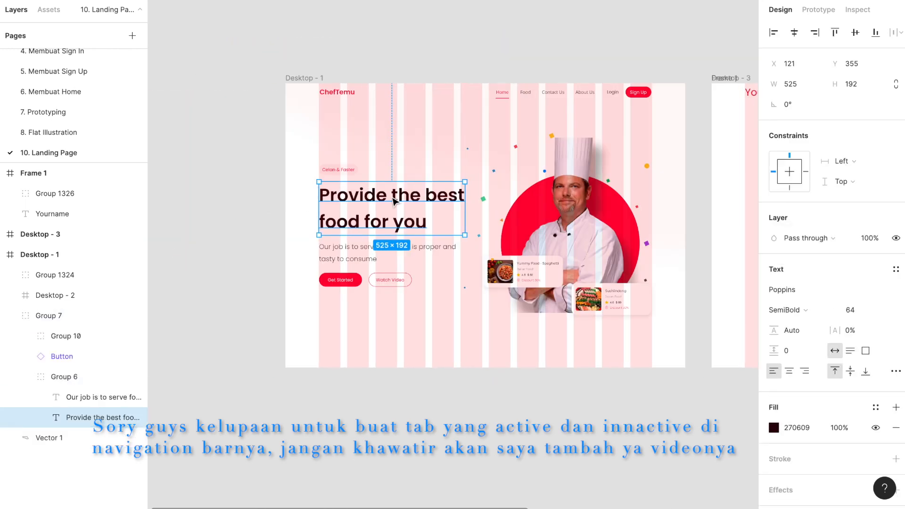
scroll(395, 200, right, 10)
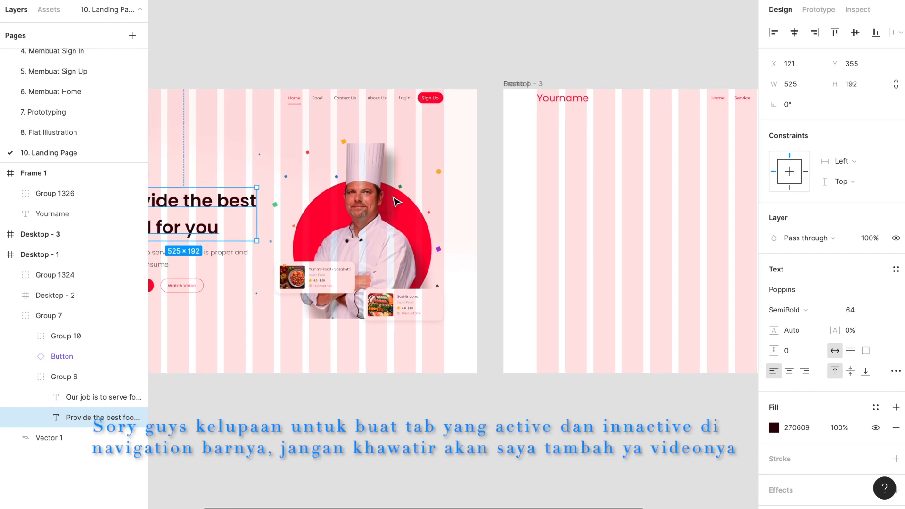
scroll(556, 187, left, 9)
scroll(519, 75, right, 10)
scroll(518, 74, up, 2)
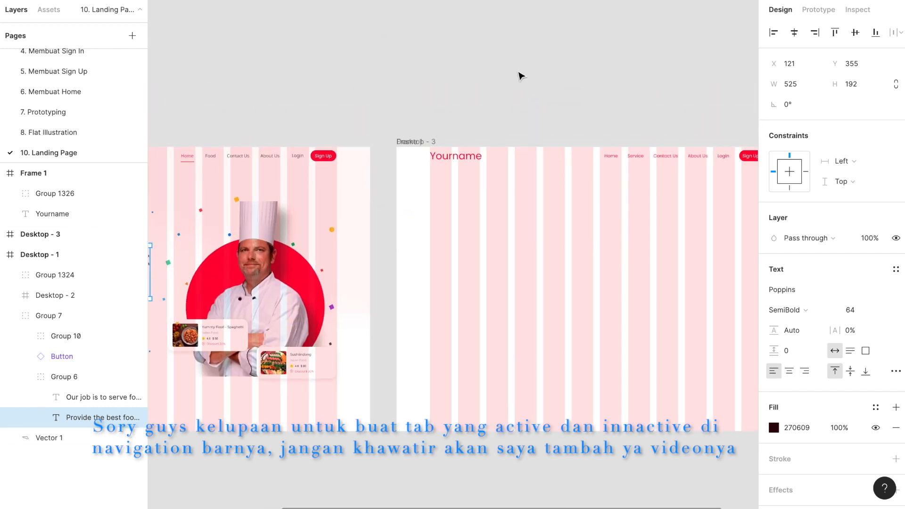
click(520, 75)
click(517, 70)
- Copy the grey colour code 4F4F4F of the menu items in the Desktop - 1 header
scroll(518, 74, up, 3)
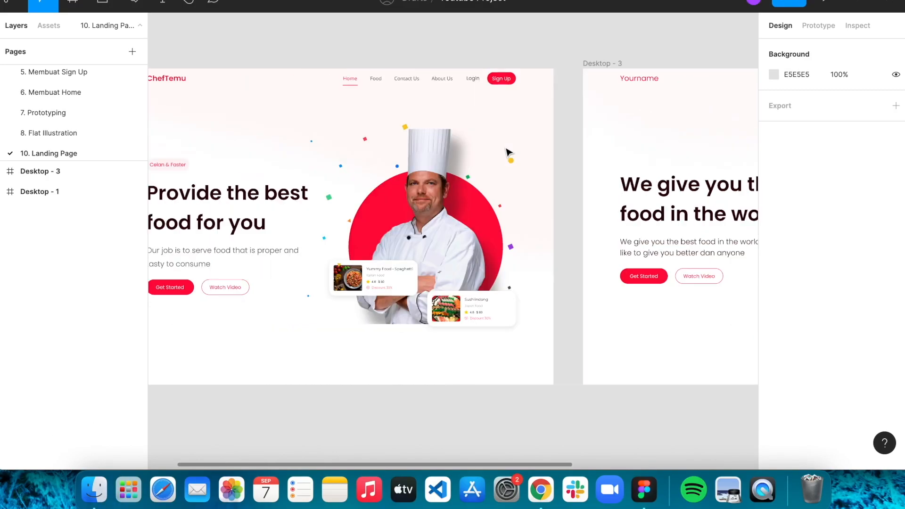
scroll(507, 152, up, 2)
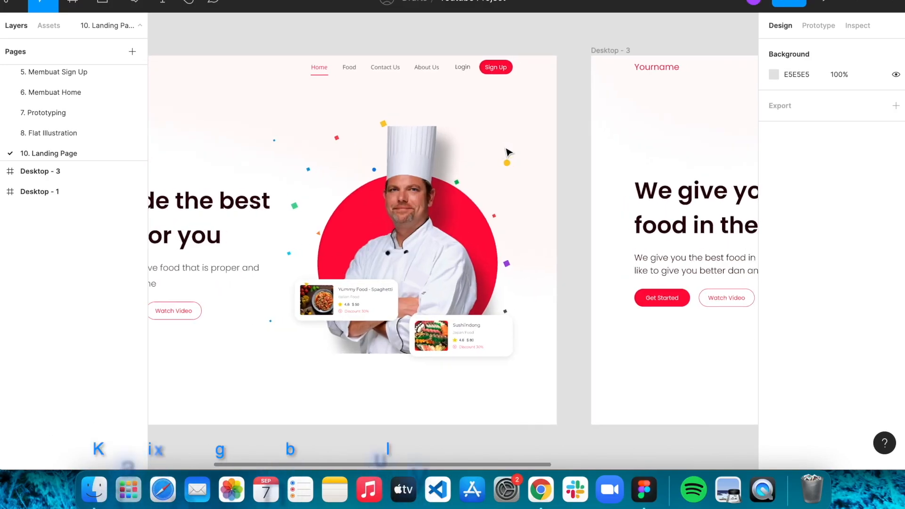
scroll(507, 151, right, 10)
scroll(578, 71, left, 15)
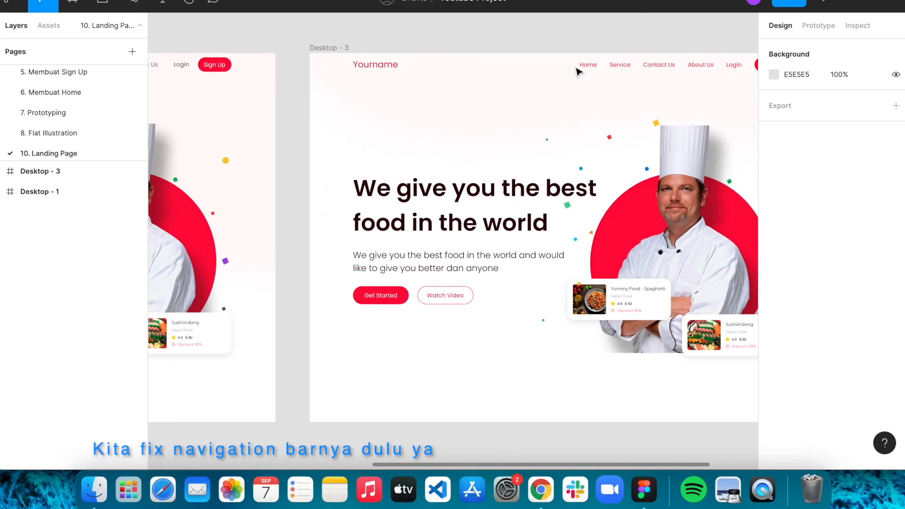
double_click(573, 72)
scroll(573, 71, right, 4)
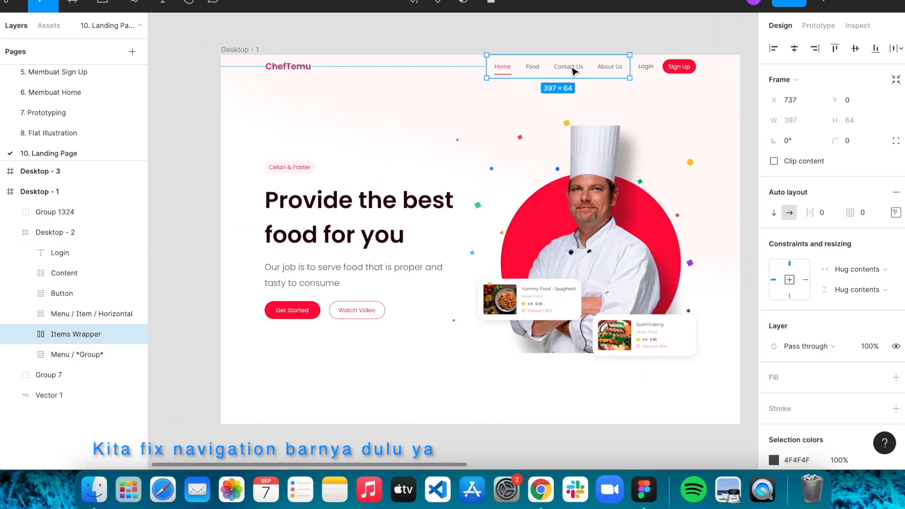
scroll(812, 370, down, 2)
click(801, 433)
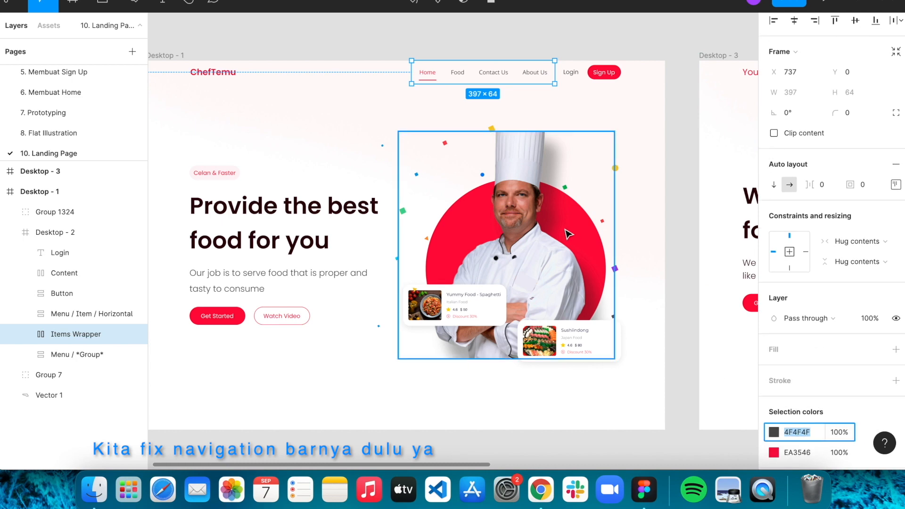
- Set the fill of the "Service", "Contact Us", "About Us" and "Login" texts in the Desktop - 3 header to 4F4F4F
scroll(570, 233, right, 10)
double_click(545, 87)
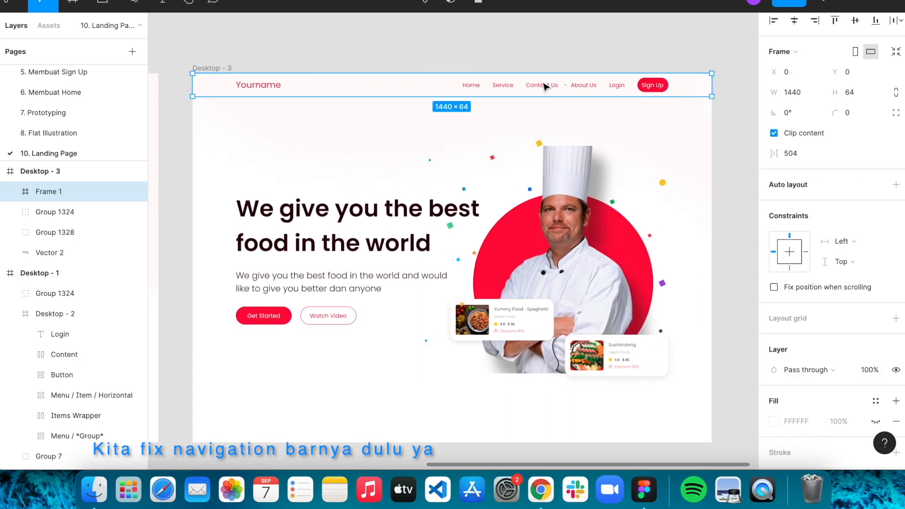
scroll(545, 86, up, 5)
double_click(472, 94)
shift+click(547, 95)
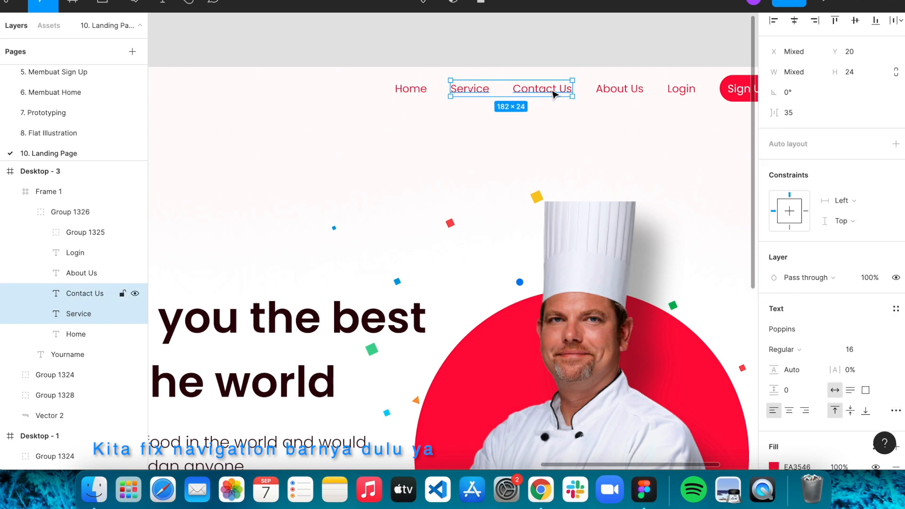
shift+click(629, 91)
shift+click(684, 91)
scroll(837, 324, down, 3)
click(805, 395)
text(4F4F4F)
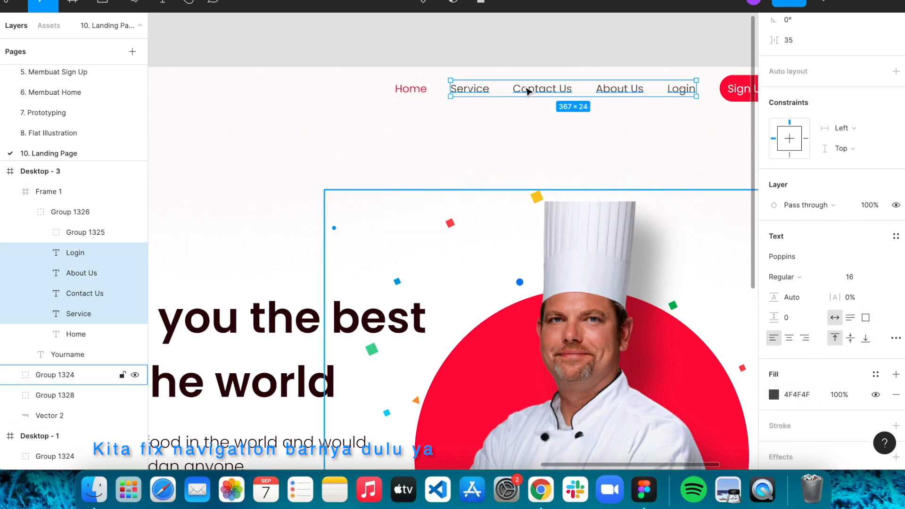
click(520, 38)
- Examine the active "Home" menu item and its underline in the Desktop - 1 header
scroll(520, 38, down, 5)
scroll(520, 38, left, 10)
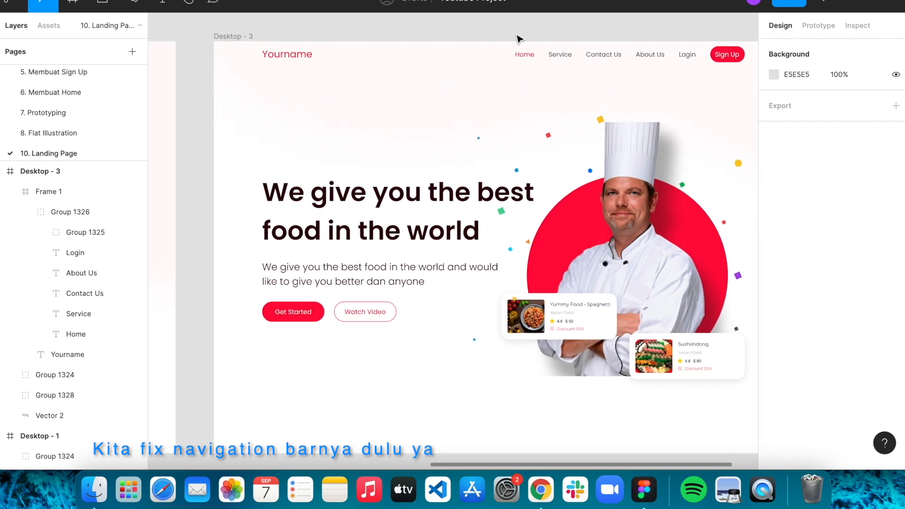
scroll(520, 39, left, 5)
super+click(307, 64)
scroll(673, 89, right, 8)
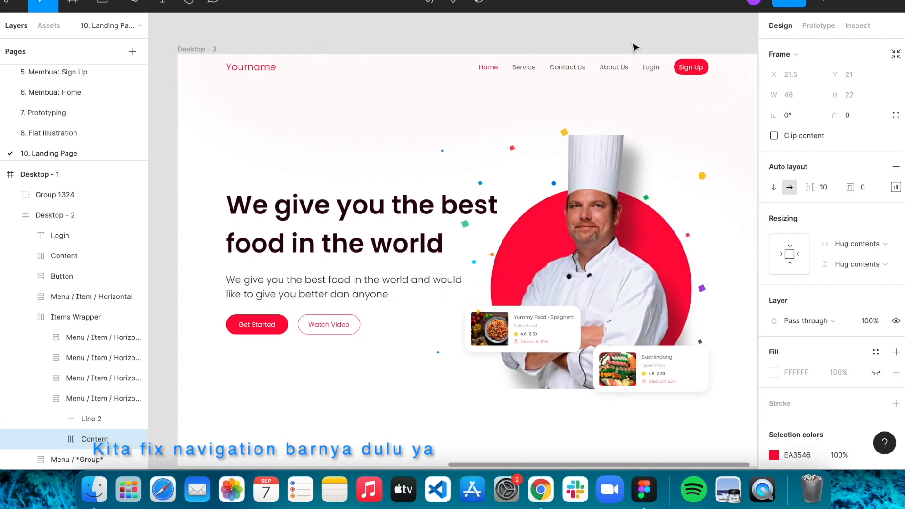
click(634, 47)
- Draw a horizontal line about 42 wide on the canvas just above the "Home" menu item of Desktop - 3
scroll(634, 47, right, 2)
scroll(634, 46, up, 5)
scroll(628, 47, down, 5)
scroll(620, 45, up, 5)
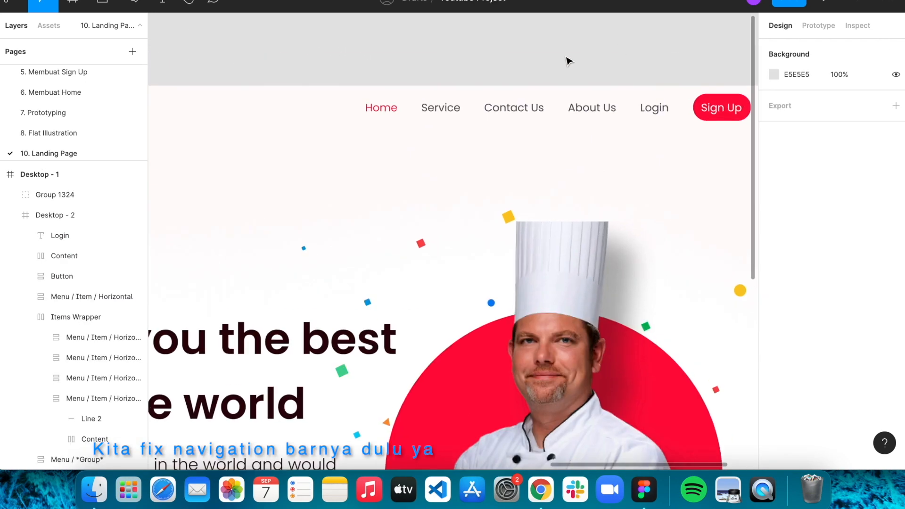
scroll(429, 95, up, 3)
key(r)
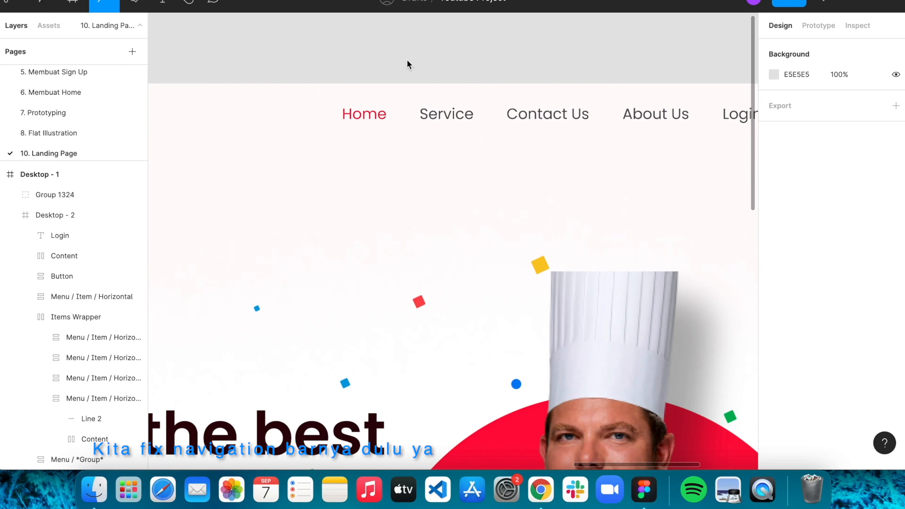
drag(407, 60, 367, 60)
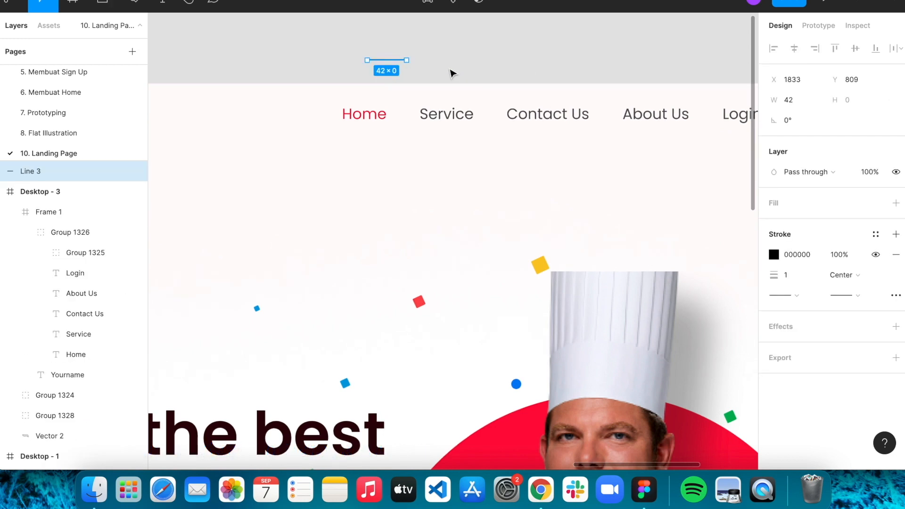
- Set the stroke thickness of the new line to 2
click(527, 72)
click(394, 60)
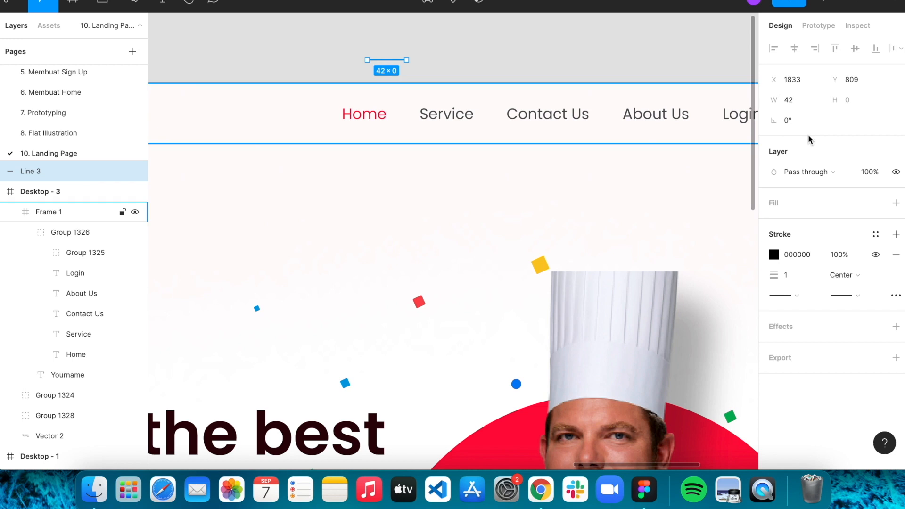
text(2)
key(Return)
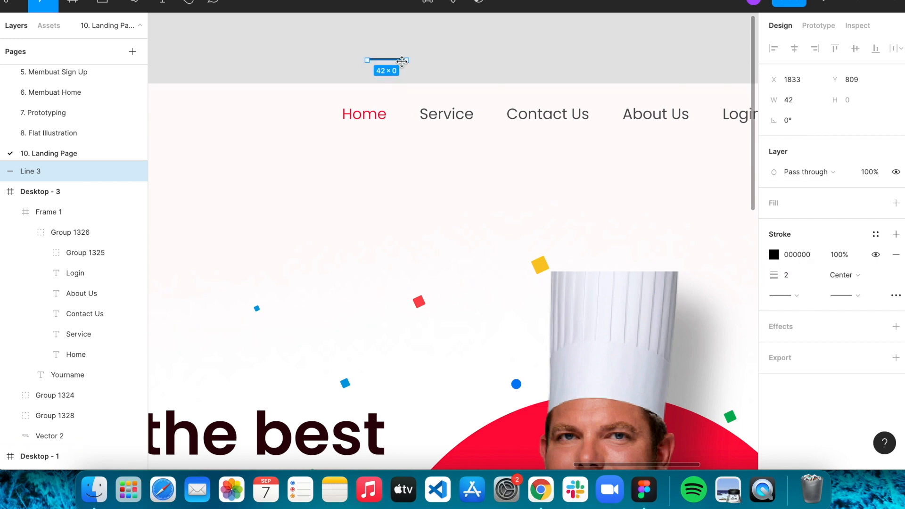
- Move the line into the header, centred beneath "Home" at X 752, Y 56
drag(402, 64, 379, 136)
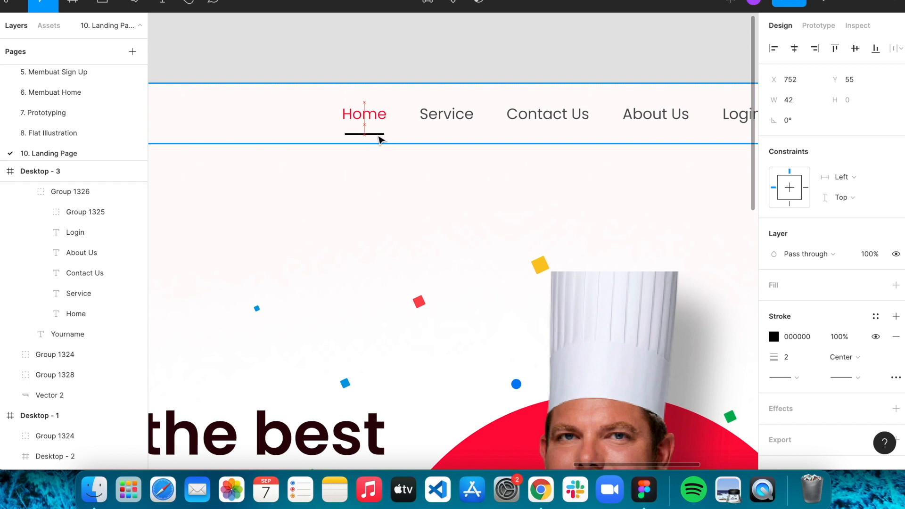
drag(380, 140, 380, 138)
key(Down)
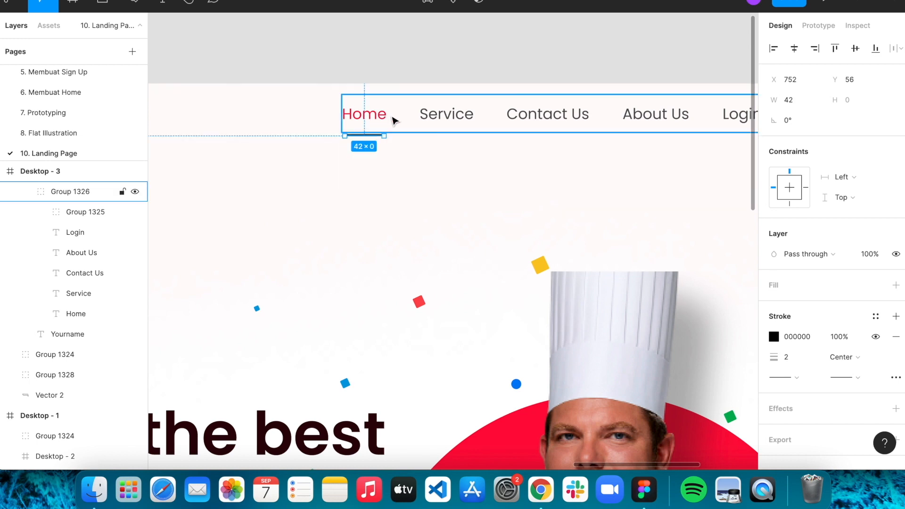
- Set the stroke colour of the underline beneath "Home" to the document red EA3546
click(773, 336)
click(715, 407)
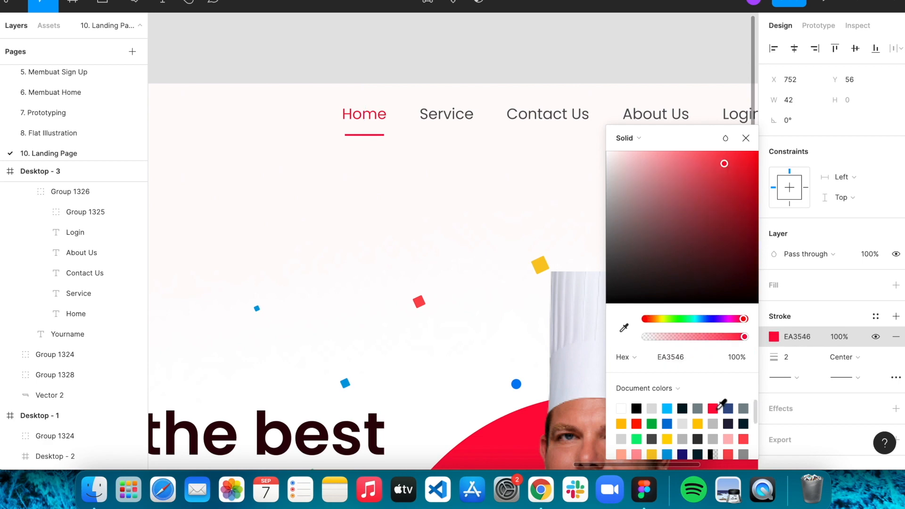
click(500, 63)
- Examine the header navigation and overall layout of Desktop - 3
scroll(501, 62, down, 6)
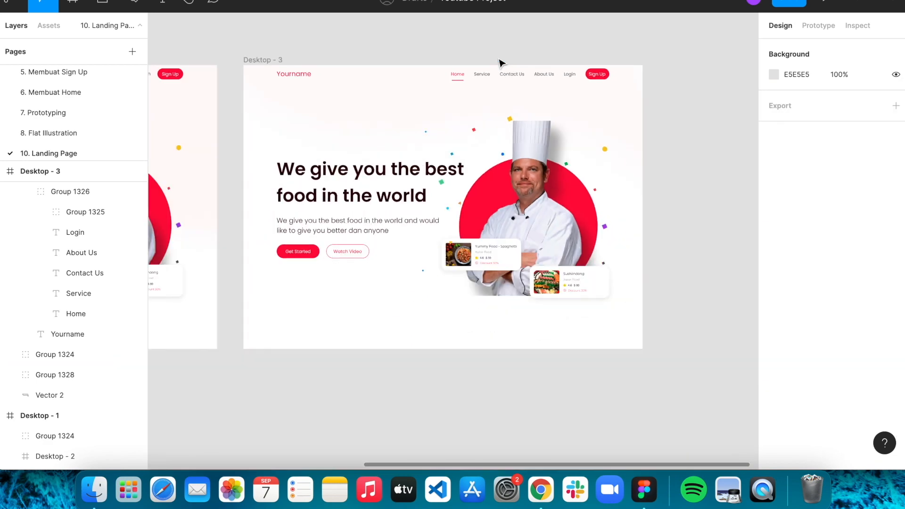
scroll(501, 62, up, 1)
scroll(501, 63, left, 5)
scroll(500, 62, right, 6)
scroll(501, 62, up, 3)
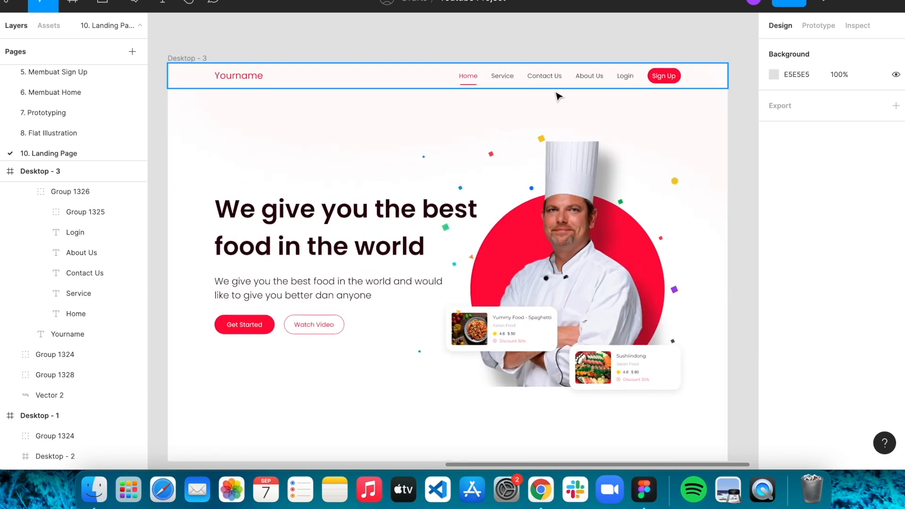
scroll(557, 96, down, 4)
scroll(541, 89, up, 4)
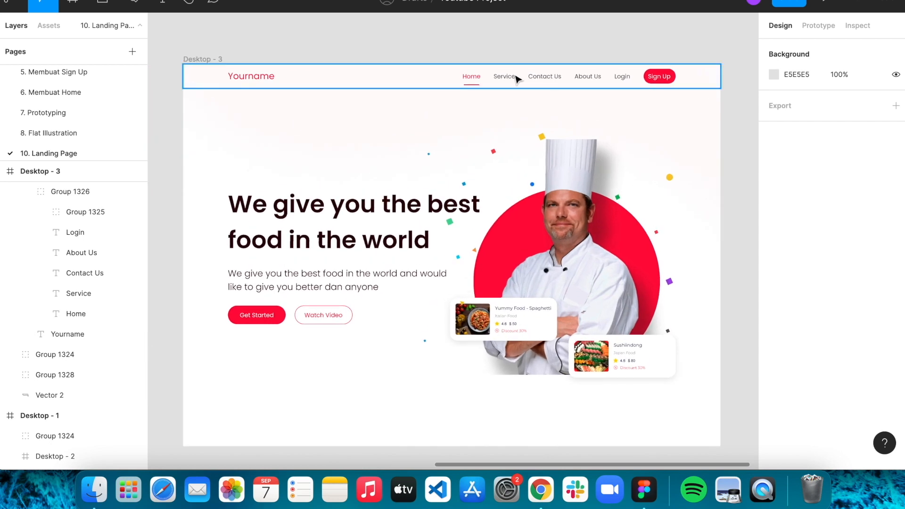
scroll(543, 81, down, 3)
scroll(541, 78, up, 2)
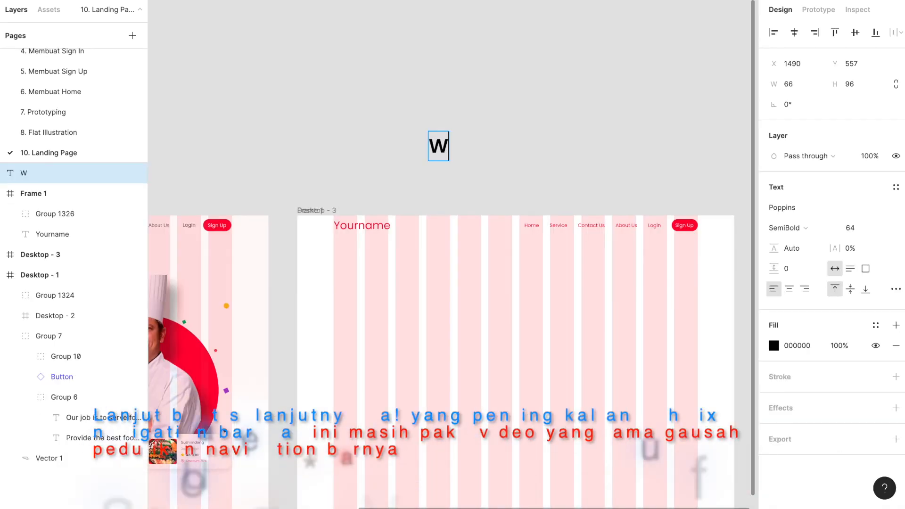
- Write the two-line heading "We give you the best / food in the world" in the text box above the frames
text(e give you the best food)
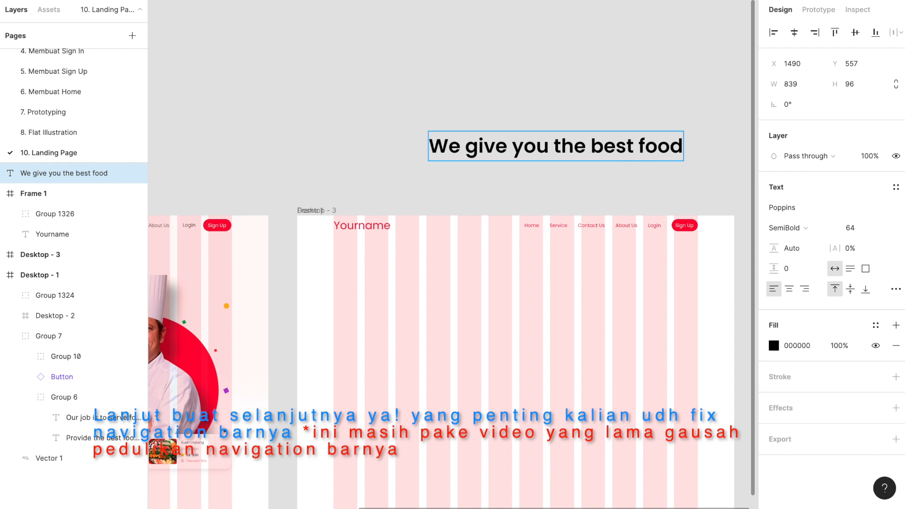
scroll(587, 158, down, 3)
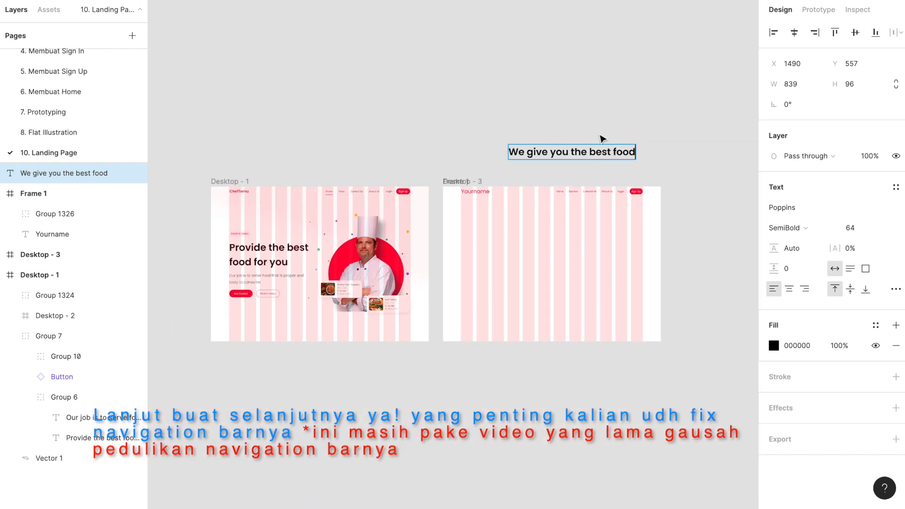
scroll(601, 138, up, 3)
key(Return)
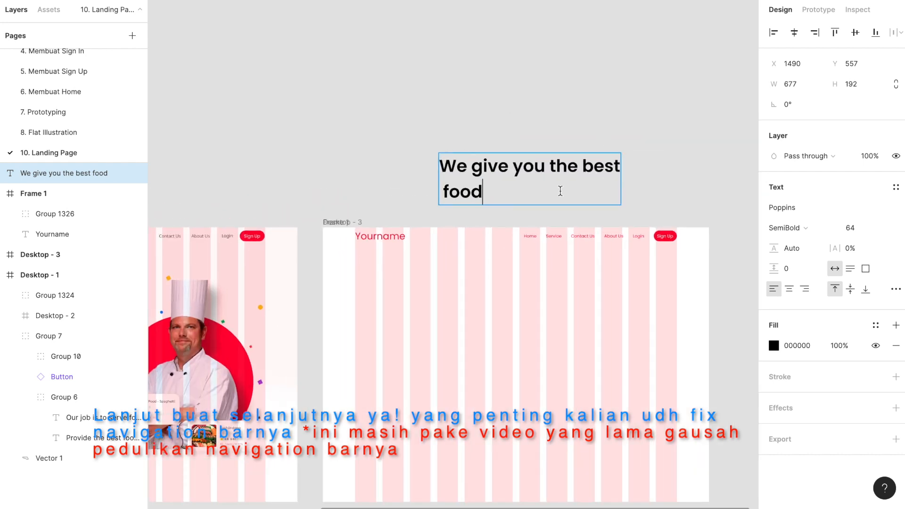
text(in teh)
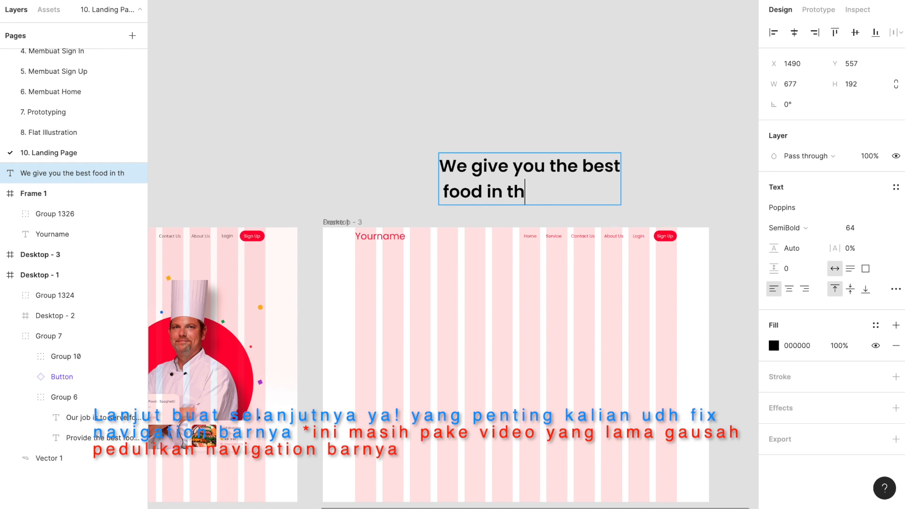
click(551, 113)
- Move the heading into Desktop - 3, aligned with the first grid column at X 120, Y 304
scroll(550, 113, down, 5)
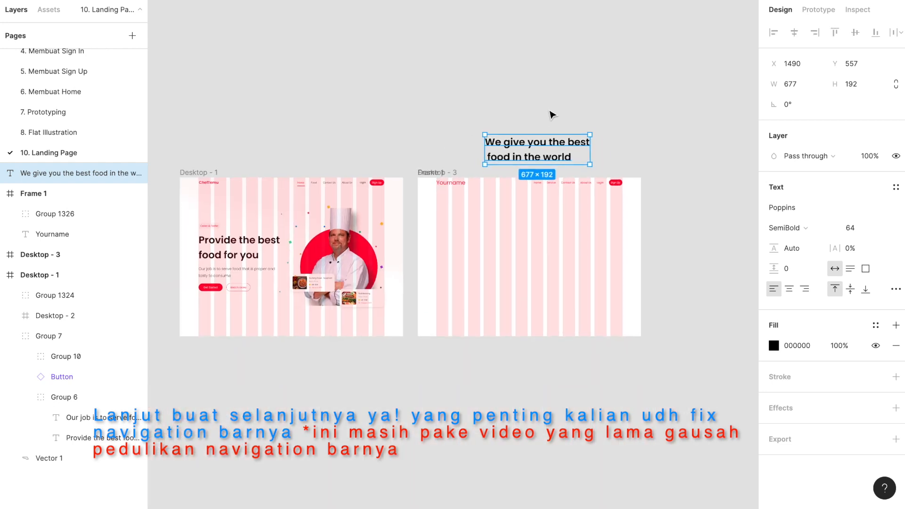
scroll(558, 158, up, 4)
drag(558, 158, 451, 293)
scroll(482, 286, up, 5)
scroll(450, 291, down, 4)
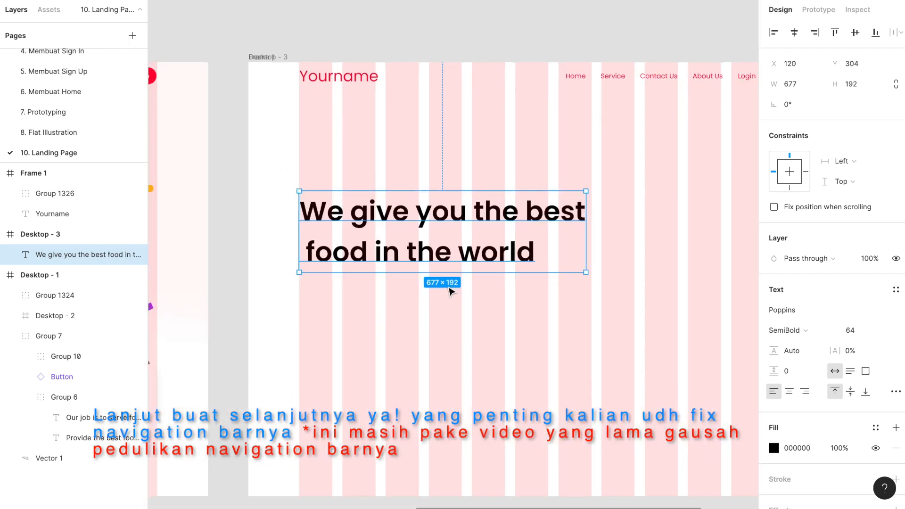
- Duplicate the heading directly below itself at Y 512 and set the copy's font weight to Regular
scroll(450, 229, down, 5)
scroll(443, 226, left, 4)
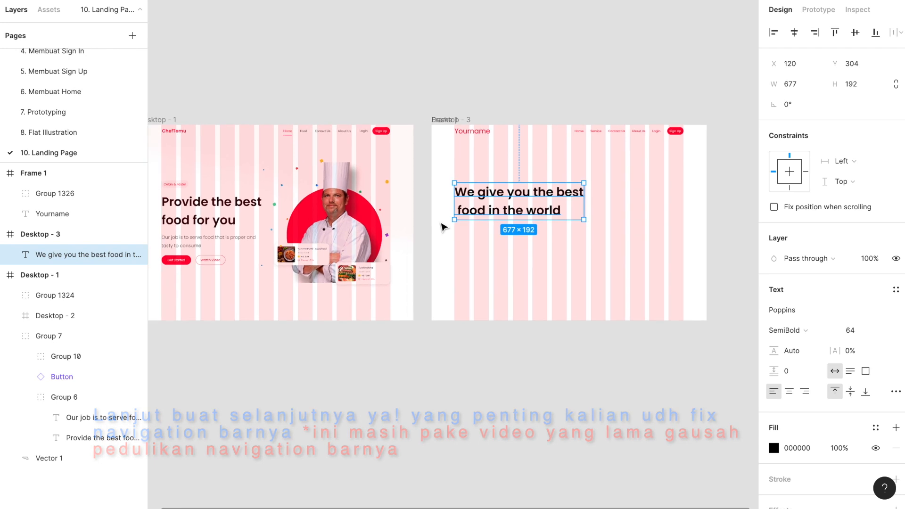
scroll(513, 211, up, 5)
scroll(513, 212, right, 3)
drag(565, 191, 562, 258)
scroll(551, 187, up, 4)
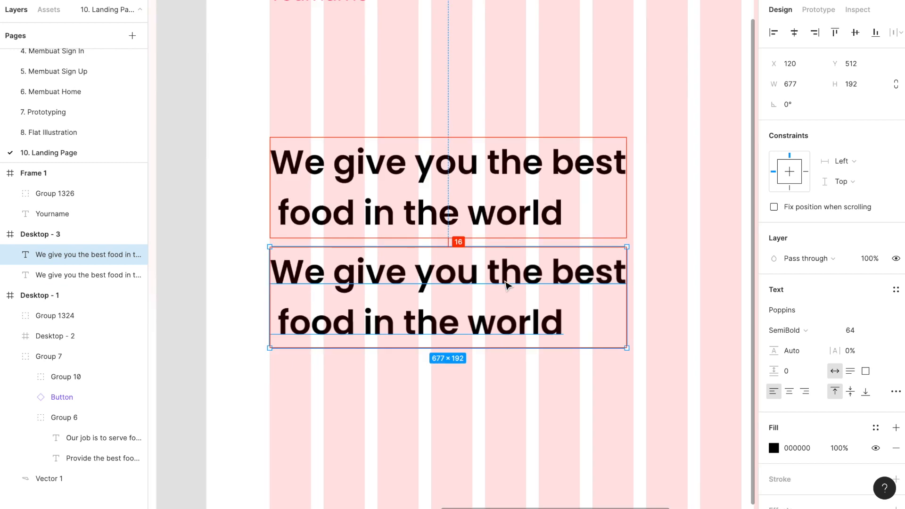
click(805, 330)
click(801, 300)
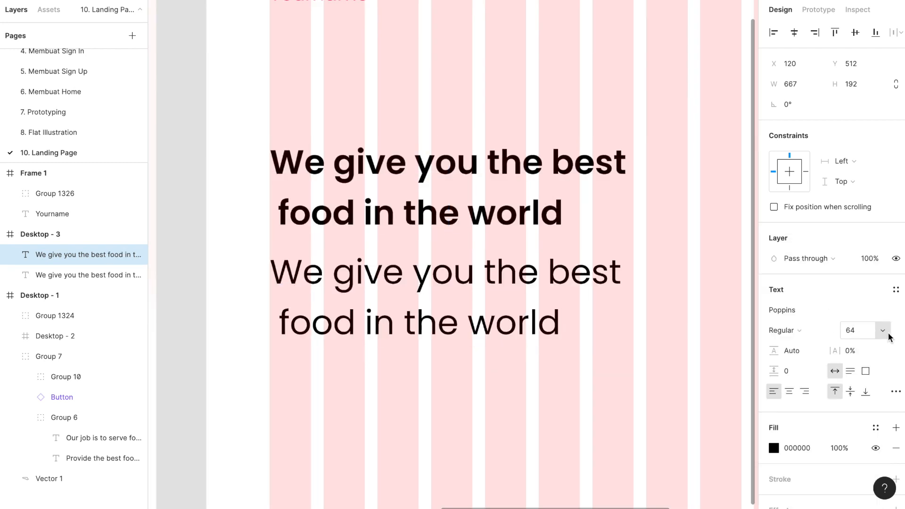
- Fill the SemiBold heading with 270609, sampled from the Desktop - 1 heading, and copy that hex value
click(518, 221)
scroll(508, 196, down, 3)
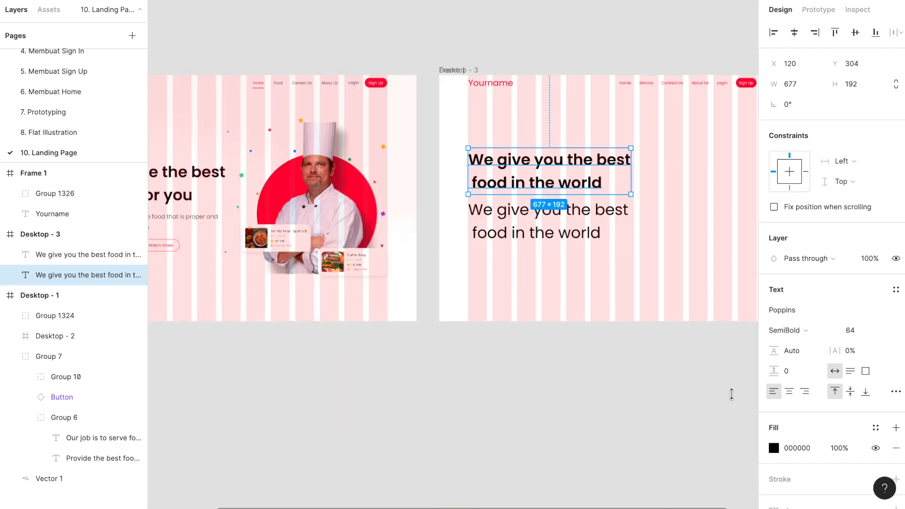
click(773, 448)
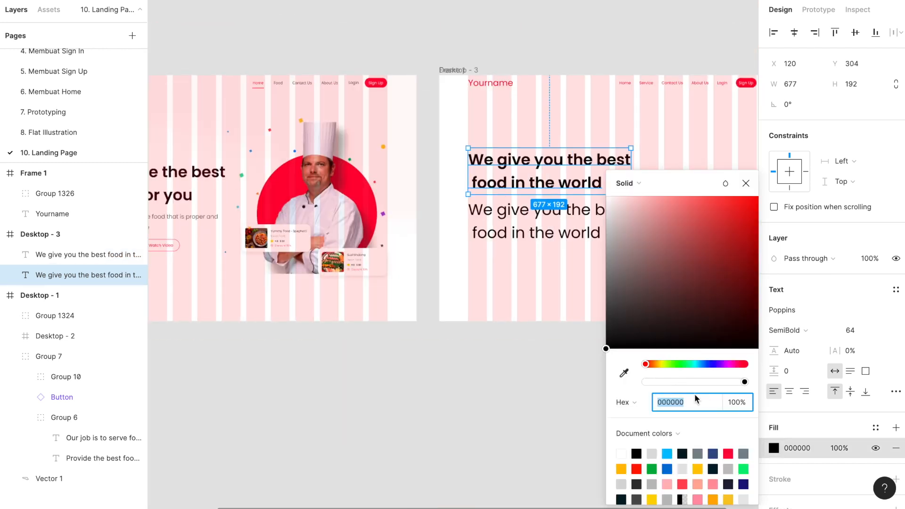
click(624, 373)
scroll(346, 198, up, 5)
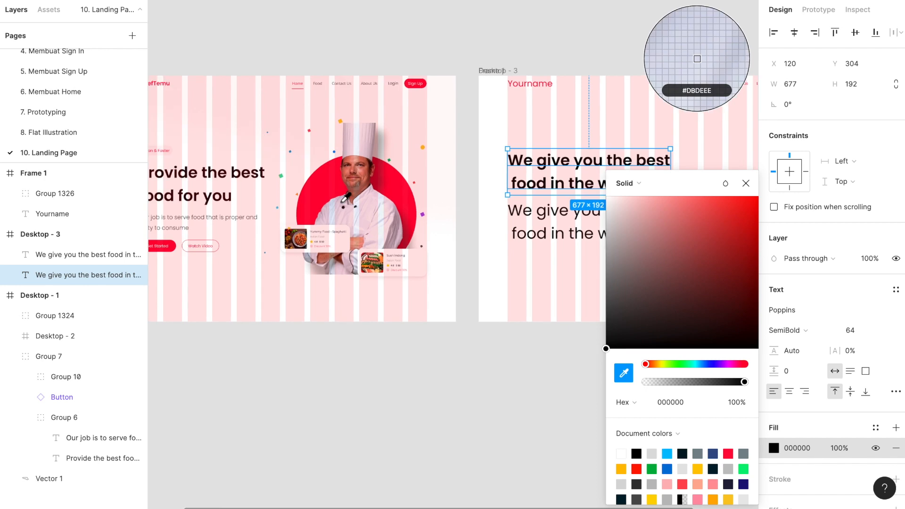
scroll(330, 137, up, 2)
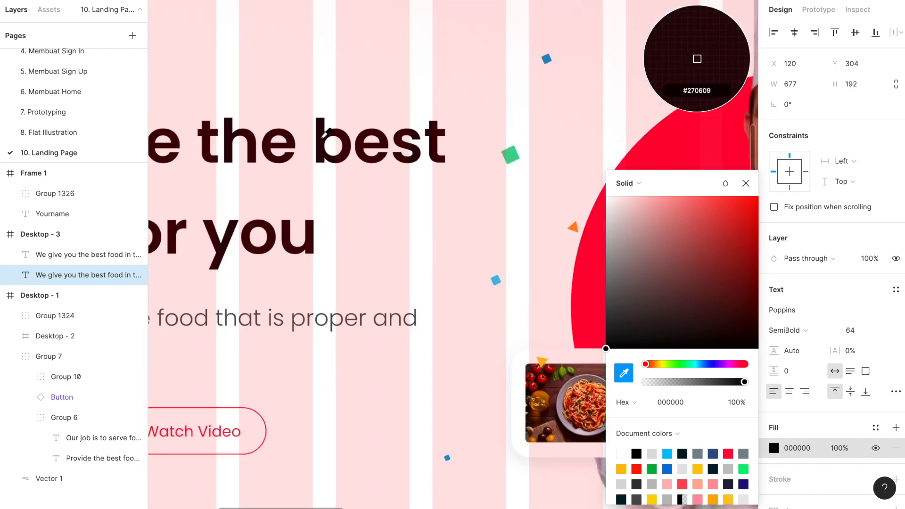
click(326, 138)
scroll(324, 143, down, 4)
scroll(323, 141, right, 10)
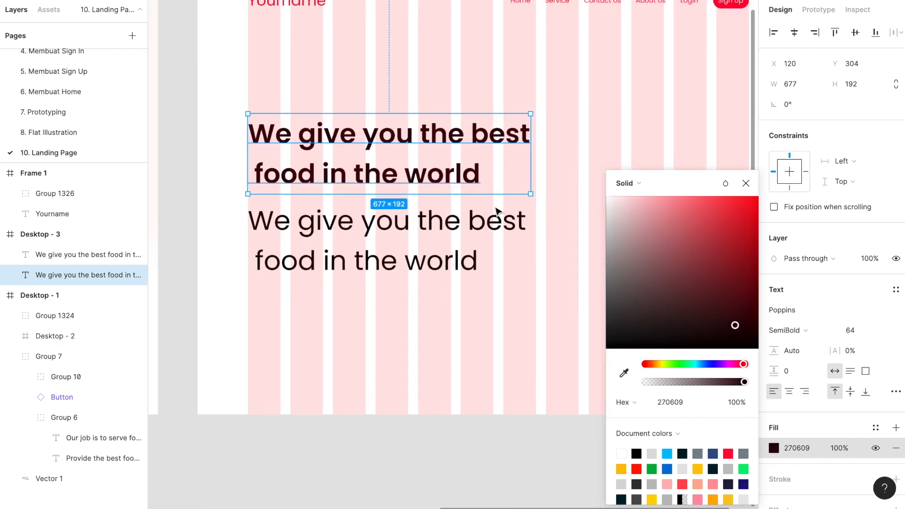
click(803, 448)
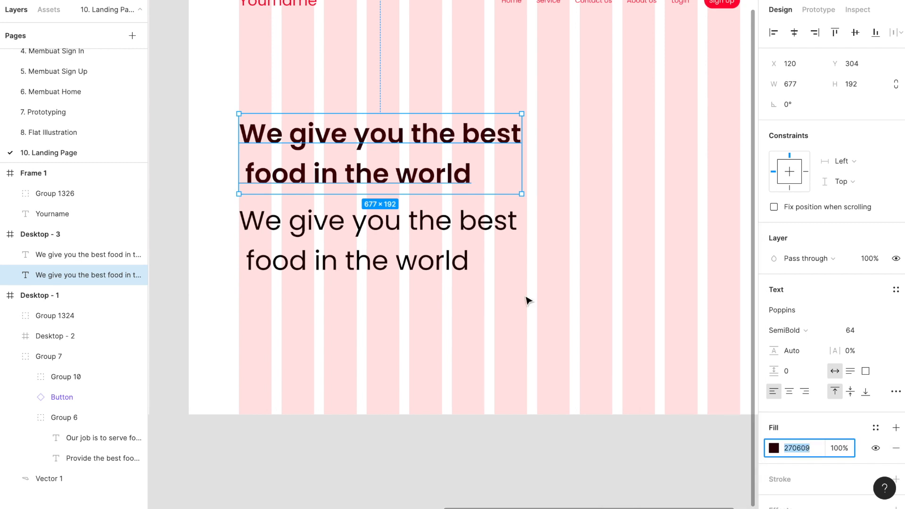
- Set the font size of the Regular text copy below the heading to 24
click(389, 239)
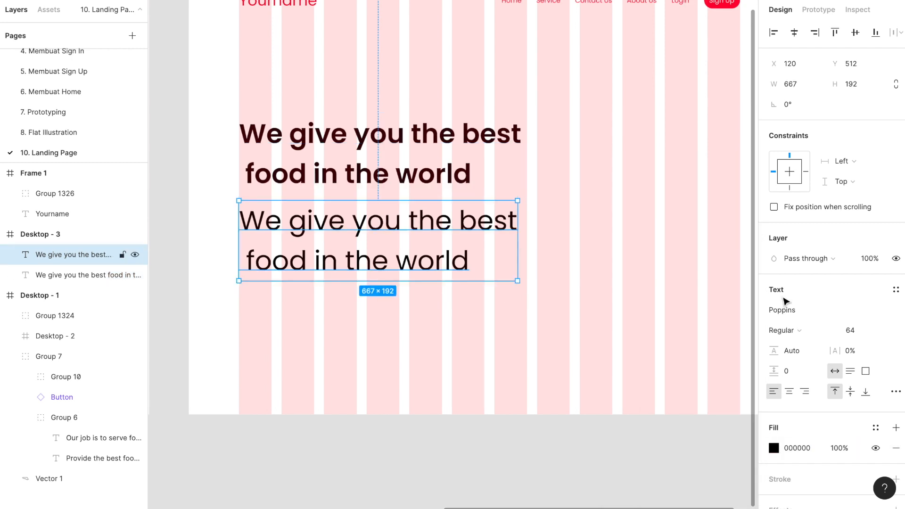
click(878, 338)
click(872, 283)
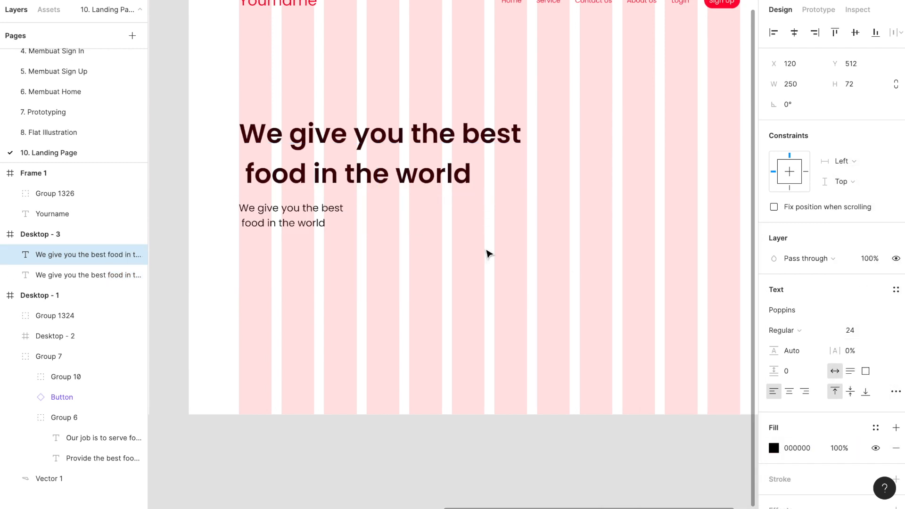
- Examine the font weight, size and fill of the "Our job is to serve food" paragraph in Desktop - 1
scroll(428, 232, left, 2)
scroll(427, 231, down, 5)
scroll(427, 231, left, 3)
scroll(367, 227, up, 4)
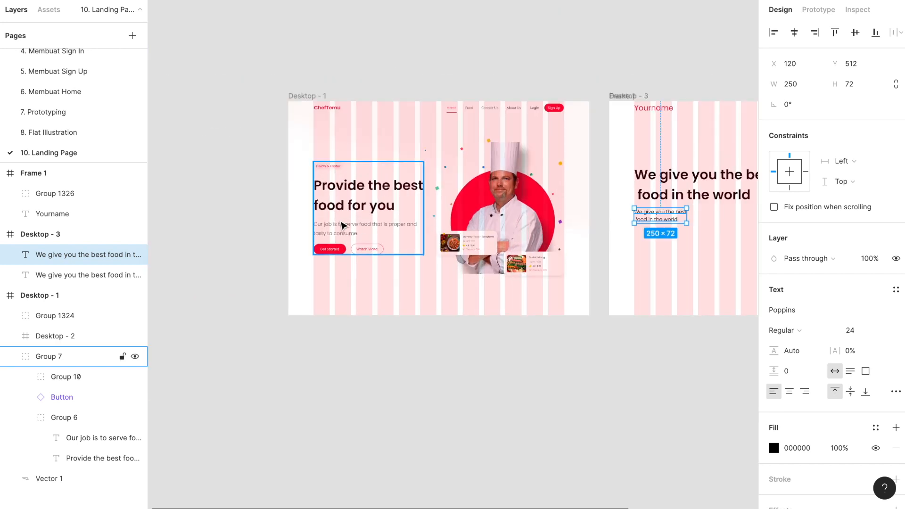
click(342, 226)
double_click(343, 226)
scroll(661, 228, right, 5)
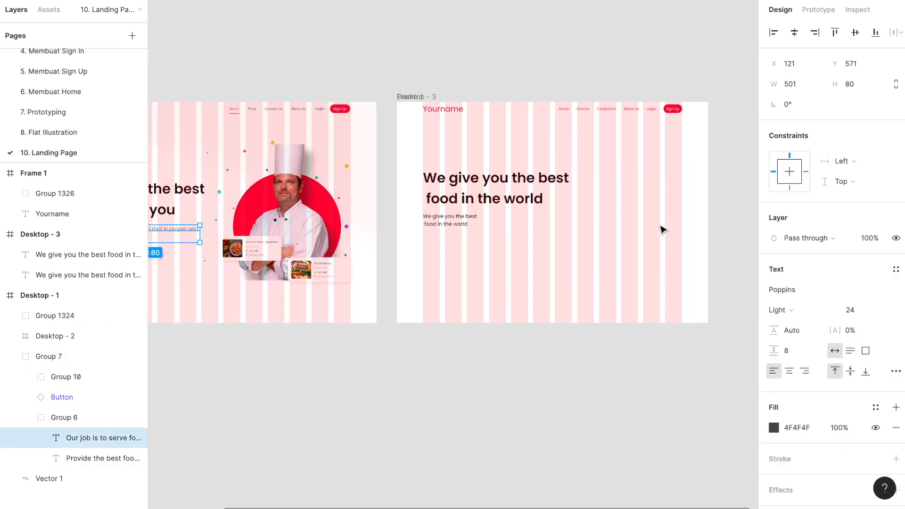
scroll(662, 229, up, 3)
scroll(351, 198, up, 1)
scroll(351, 198, left, 1)
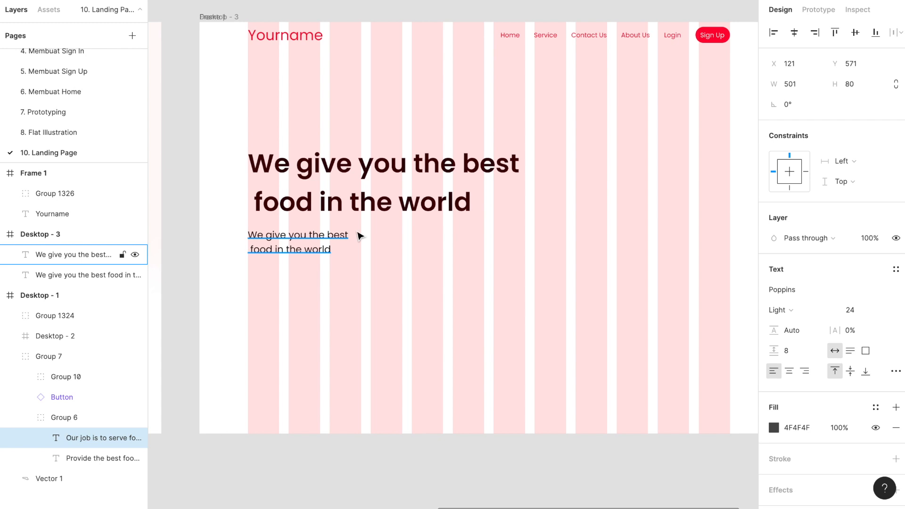
- Widen the small text's box to 557 and join its lines into "We give you the best food in the world"
click(309, 251)
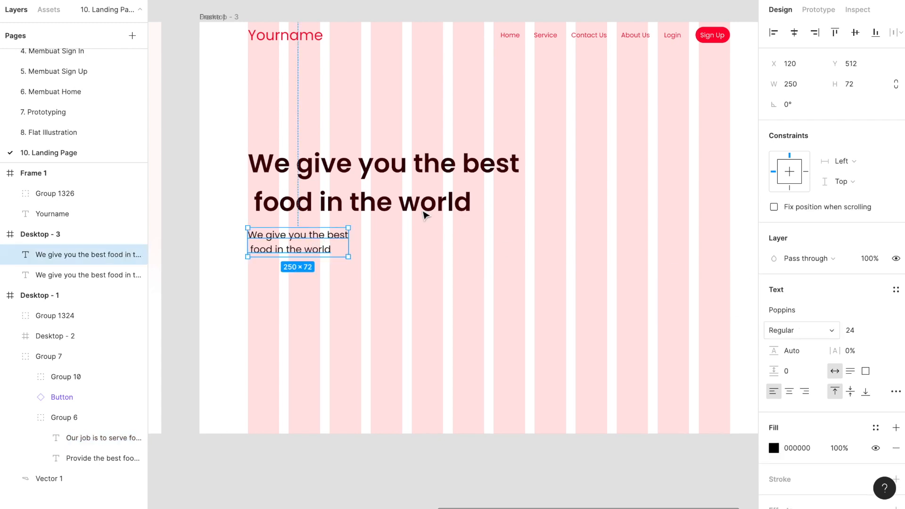
drag(462, 243, 471, 242)
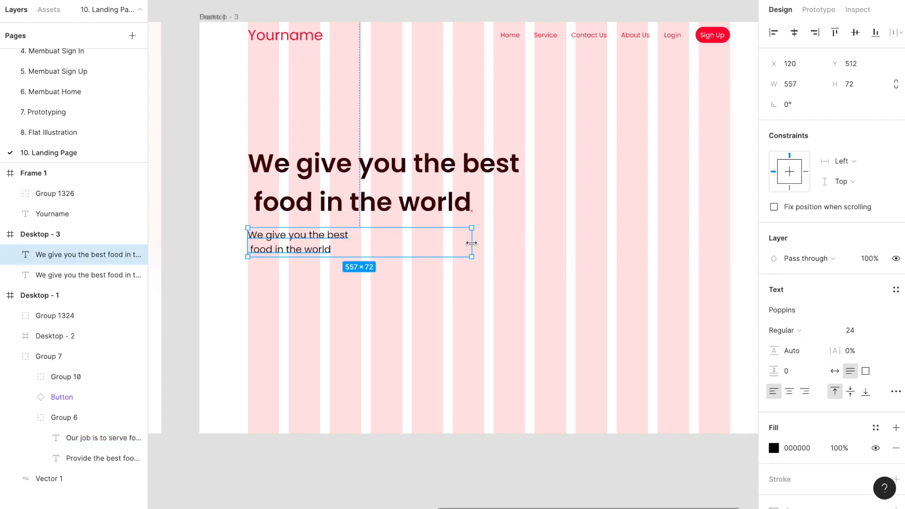
double_click(252, 250)
click(250, 248)
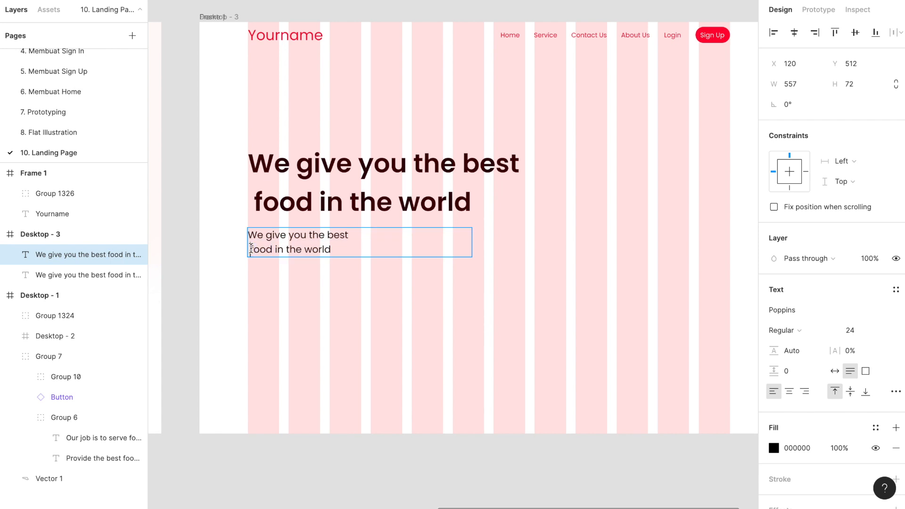
key(BackSpace)
key(BackSpace)
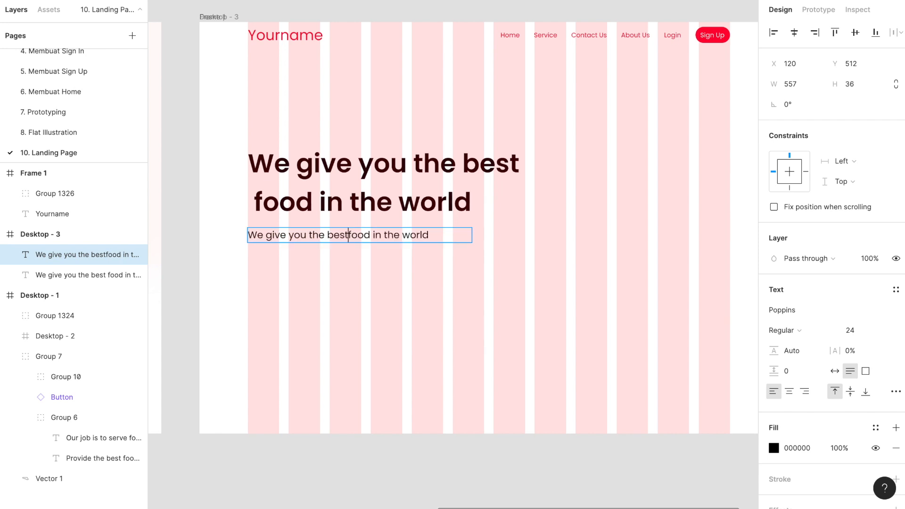
key(Escape)
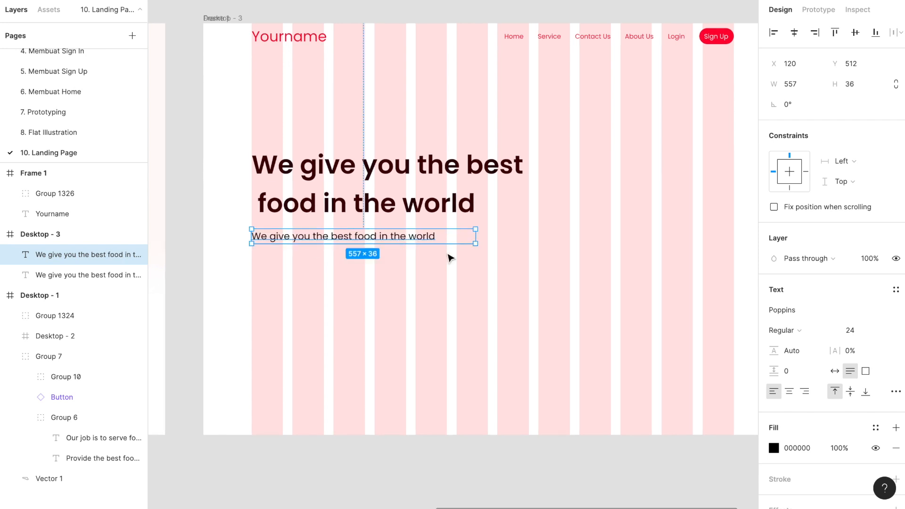
- Set the small text's fill to 270609 and its font weight to Light
click(798, 444)
text(270008)
key(Return)
click(793, 324)
click(793, 315)
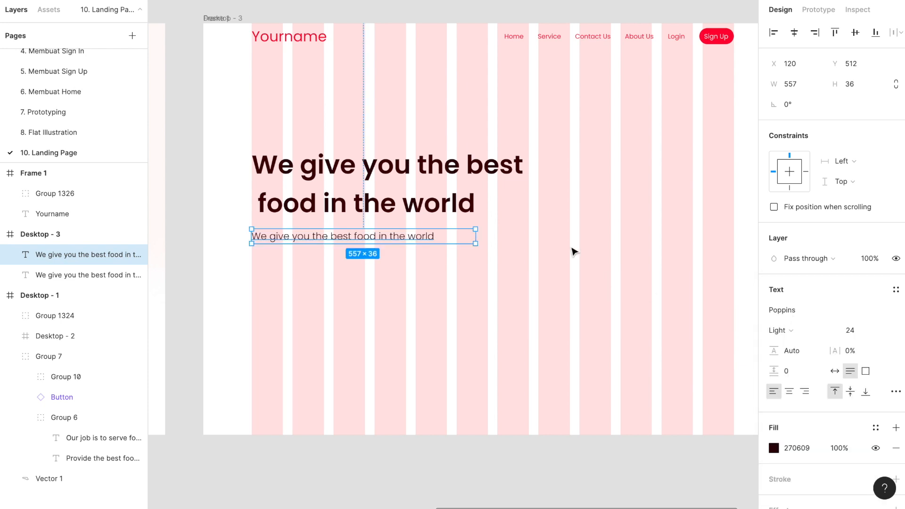
- Compare the wording and two-line layout of Desktop - 1's paragraph with the small text in Desktop - 3
scroll(571, 251, down, 5)
scroll(253, 278, left, 3)
click(228, 254)
click(226, 250)
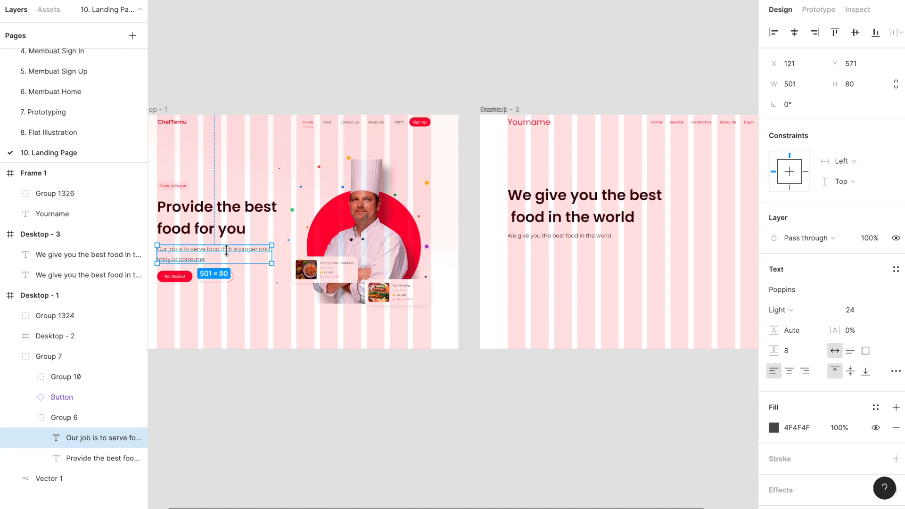
scroll(532, 254, up, 3)
scroll(533, 255, left, 5)
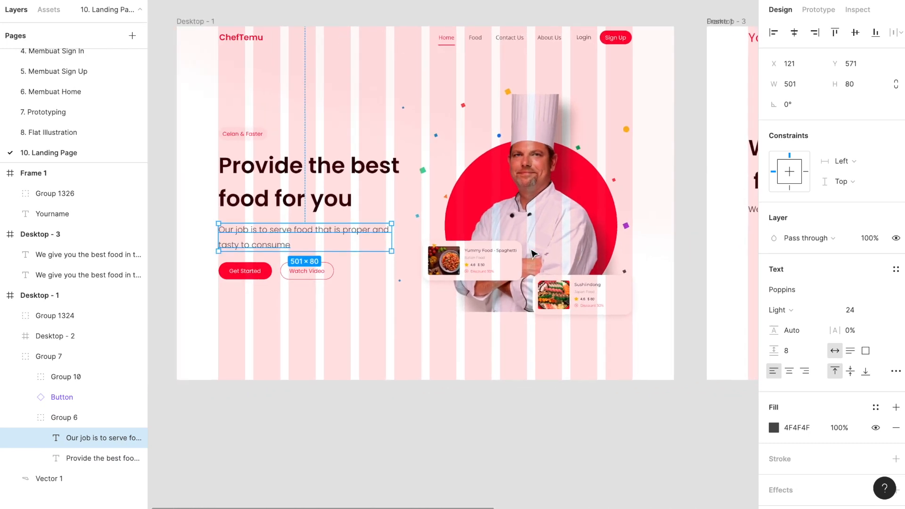
scroll(532, 254, right, 5)
scroll(404, 214, up, 3)
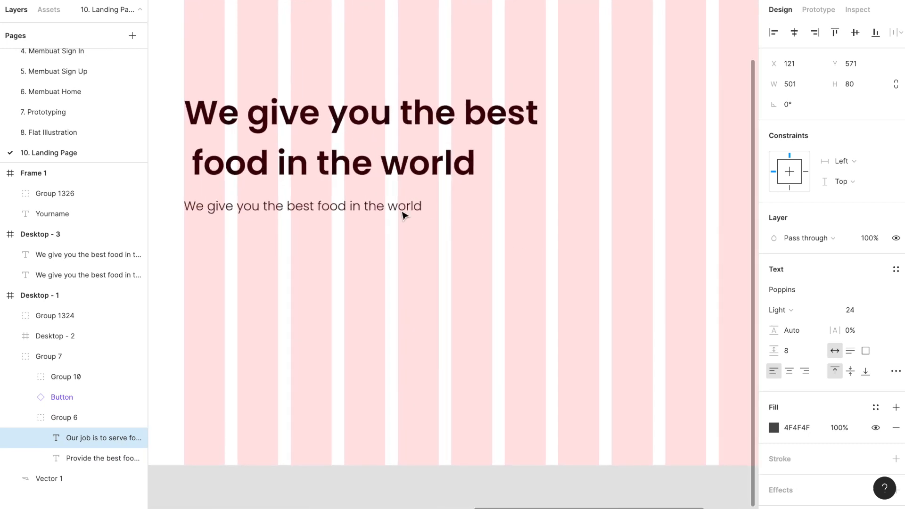
- Extend the small text in Desktop - 3 to "We give you the best food in the world and would like to give you better dan anyone"
double_click(401, 209)
scroll(401, 209, left, 2)
scroll(400, 210, up, 1)
click(472, 218)
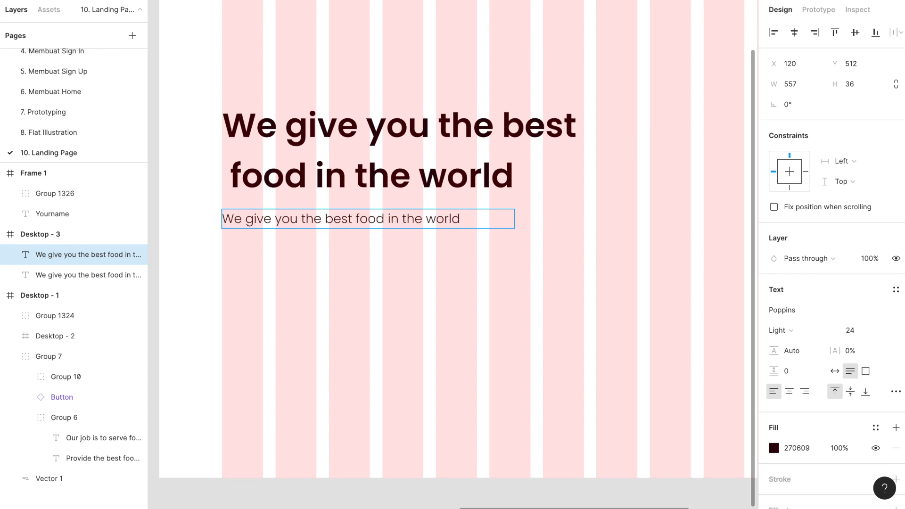
triple_click(472, 218)
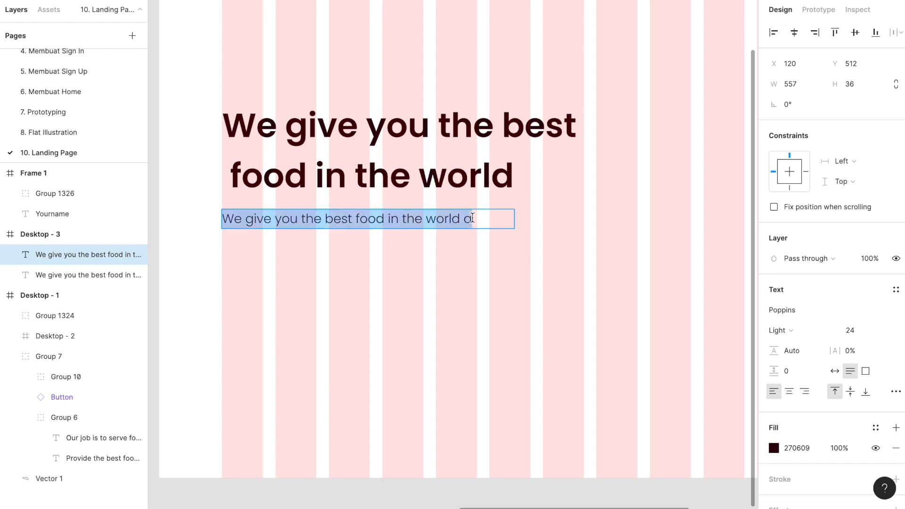
click(472, 218)
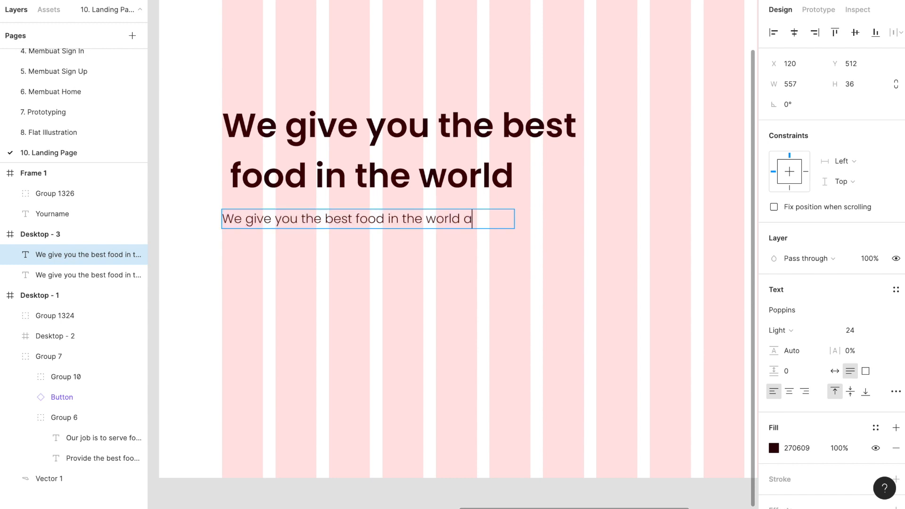
text(nd)
key(Return)
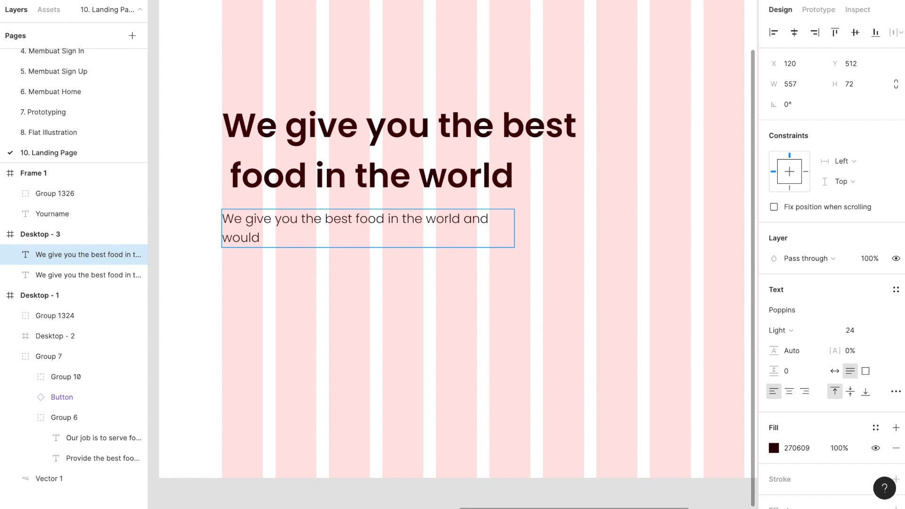
scroll(452, 255, up, 1)
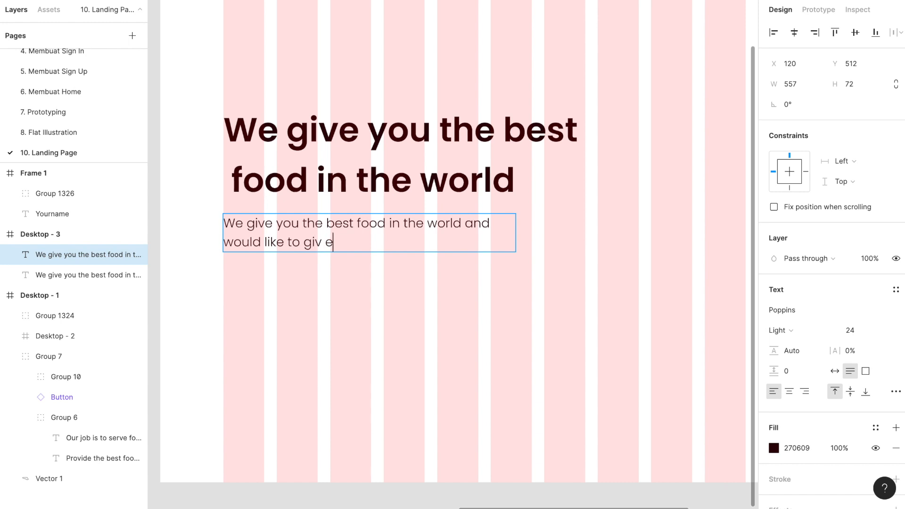
text(ypo)
text( better dan anyone)
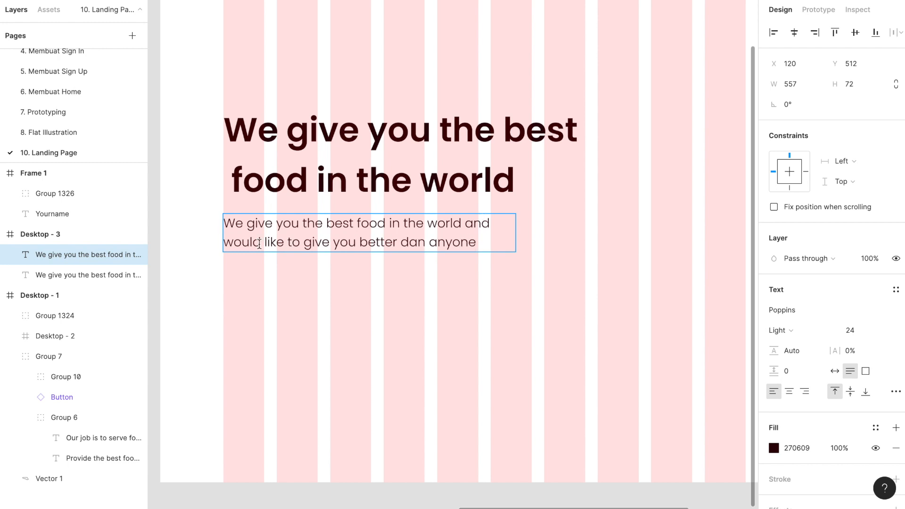
key(BackSpace)
key(Escape)
- Widen the paragraph's text box to 599
drag(516, 235, 537, 239)
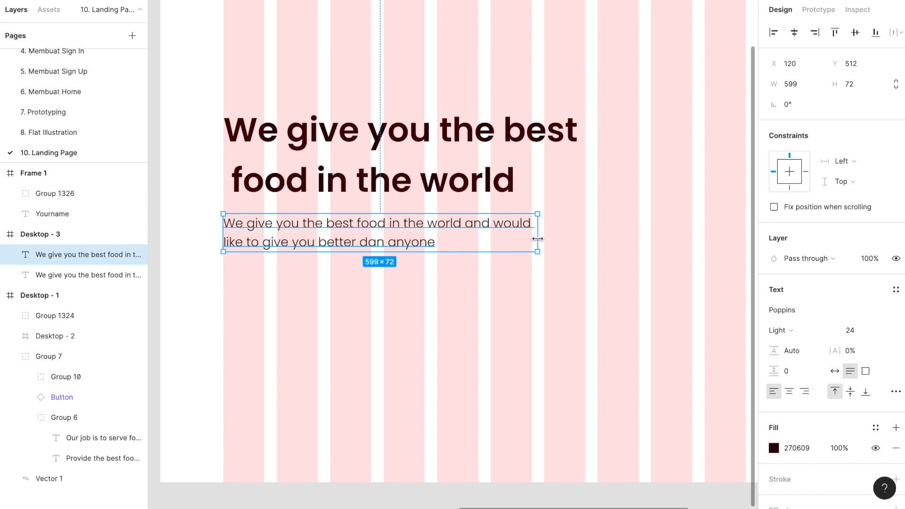
scroll(418, 243, down, 5)
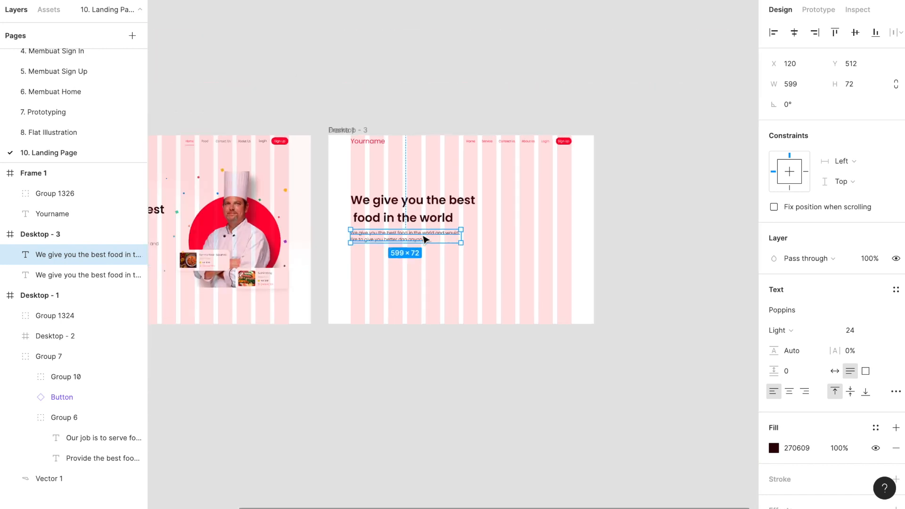
scroll(420, 234, left, 3)
scroll(421, 234, right, 6)
scroll(424, 235, up, 4)
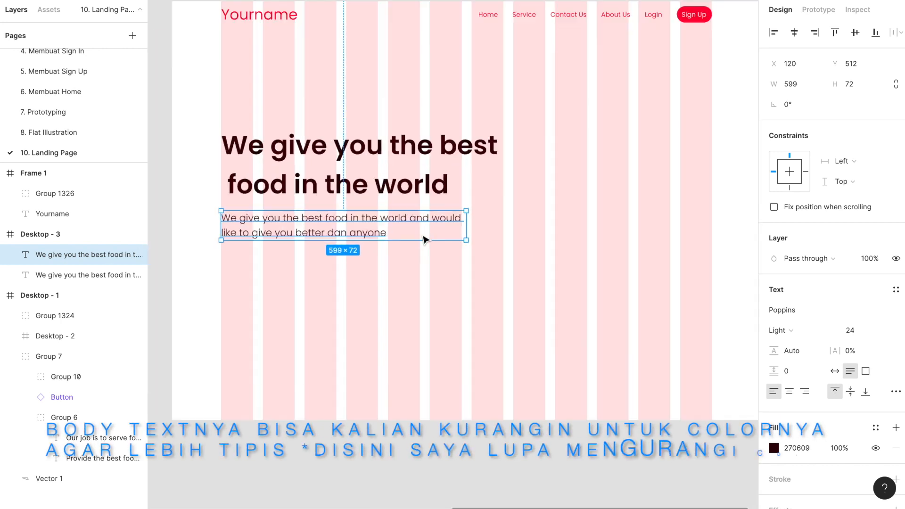
- Nudge the paragraph down 8 px to widen the gap beneath the heading
click(445, 211)
scroll(460, 170, down, 3)
click(374, 212)
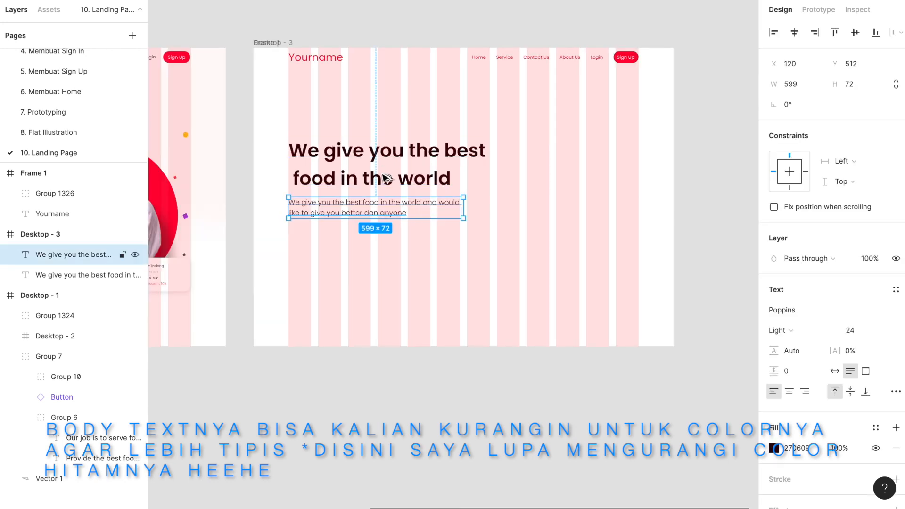
key(Down)
key(Down)
key(Down)
key(Down)
key(Down)
key(Down)
key(Down)
key(Down)
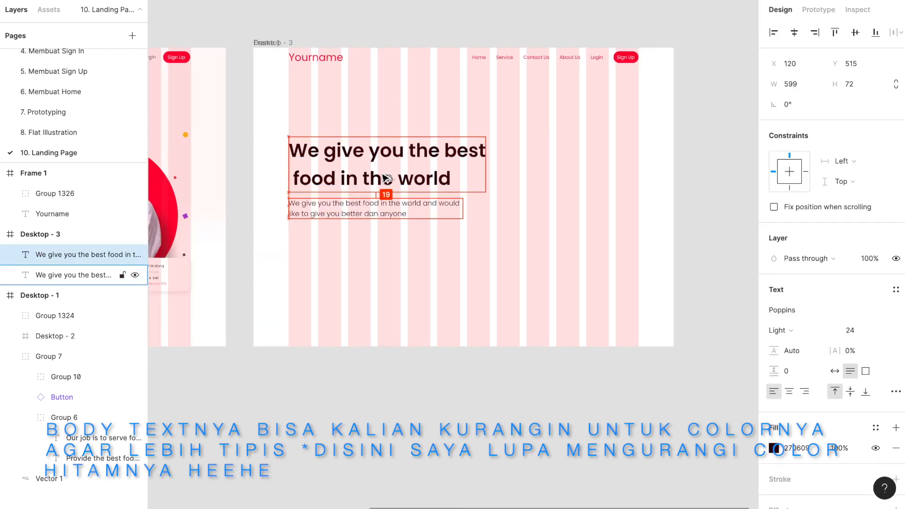
- Deselect the paragraph and hide the layout grids on the canvas
click(469, 283)
scroll(469, 282, down, 2)
scroll(469, 281, up, 4)
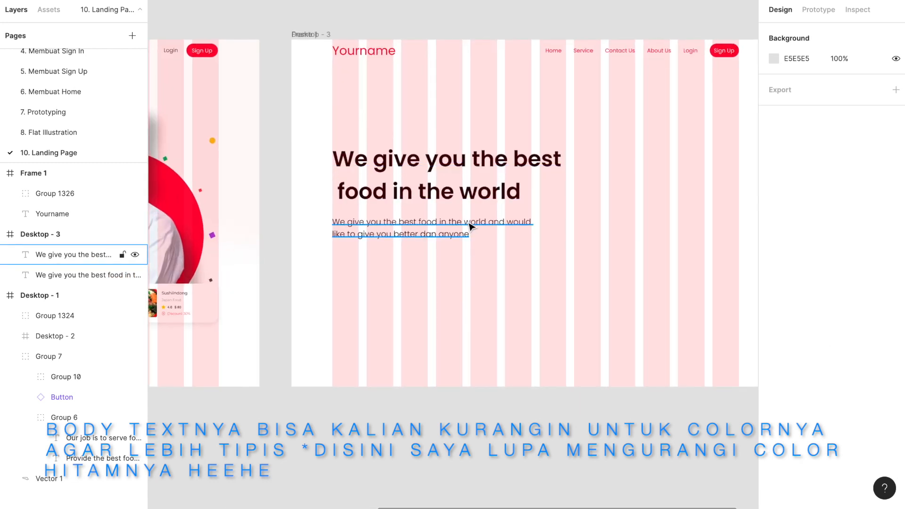
scroll(469, 227, down, 5)
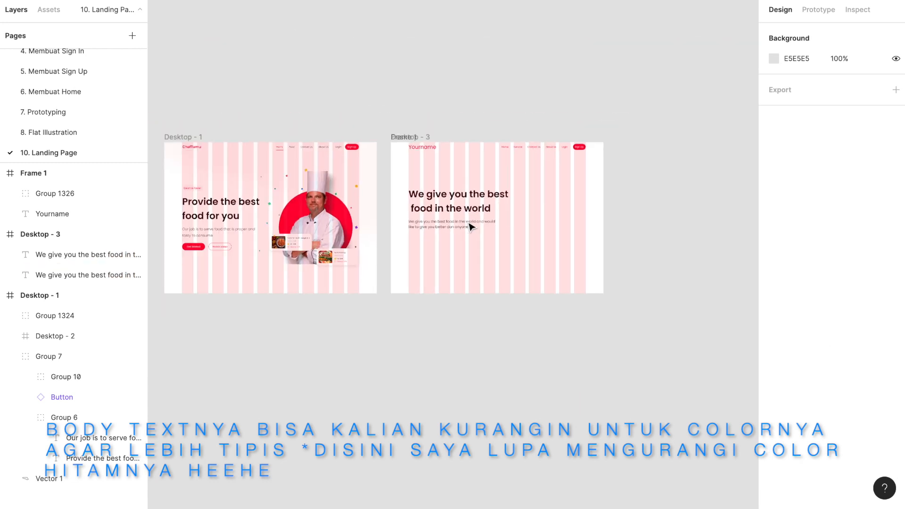
scroll(470, 226, up, 4)
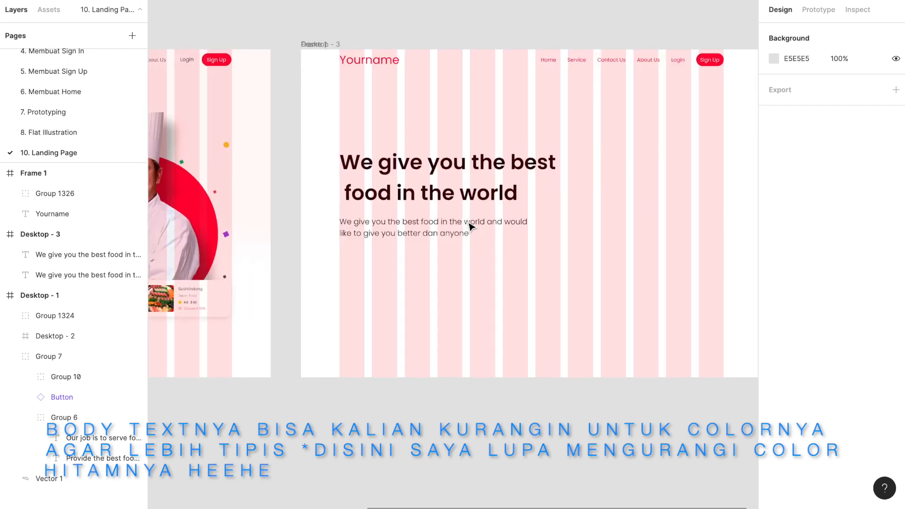
key(ctrl+shift+4)
scroll(517, 262, down, 3)
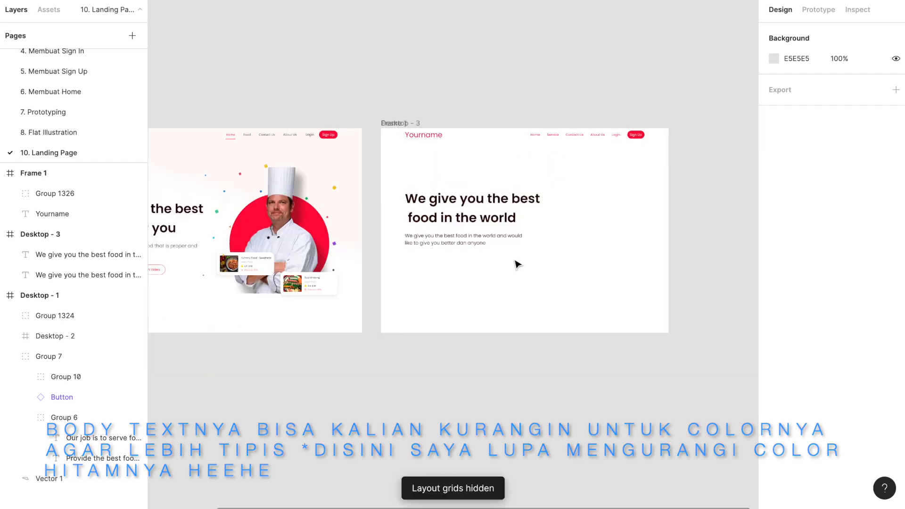
scroll(516, 264, left, 2)
scroll(517, 262, right, 3)
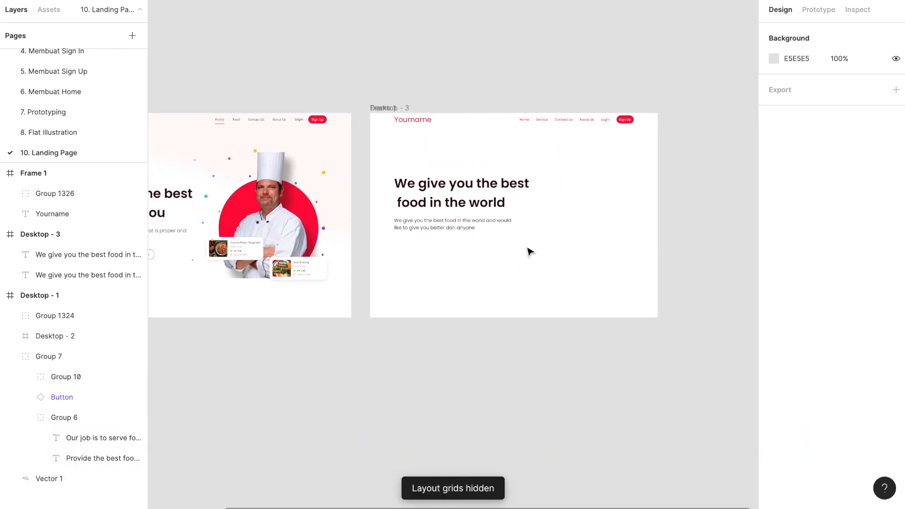
- Copy the Get Started and Watch Video button group from Desktop - 1 to beneath the paragraph in Desktop - 3
scroll(522, 257, left, 4)
scroll(523, 257, down, 1)
double_click(222, 226)
scroll(223, 227, up, 4)
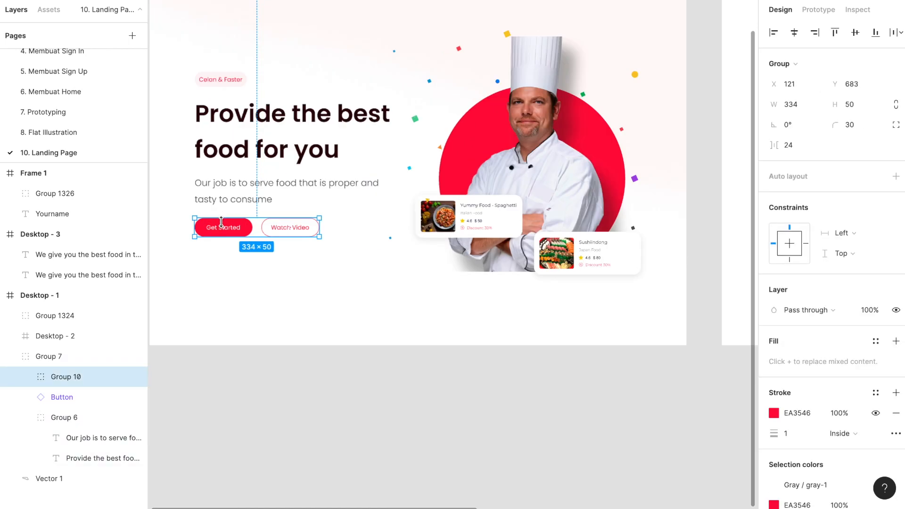
scroll(239, 228, down, 4)
drag(240, 229, 565, 218)
scroll(548, 225, up, 5)
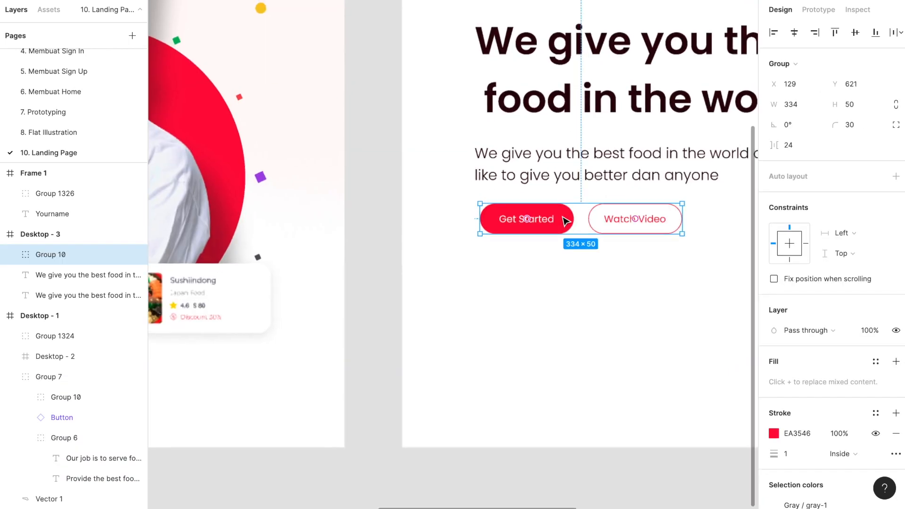
- Align the button group with the paragraph's left edge at X 120 and place it 32 px below the paragraph
drag(507, 248, 497, 267)
key(Up)
key(Up)
key(Up)
key(Up)
key(Up)
key(Up)
key(Up)
key(Up)
key(Up)
key(Up)
key(Up)
key(Up)
key(Up)
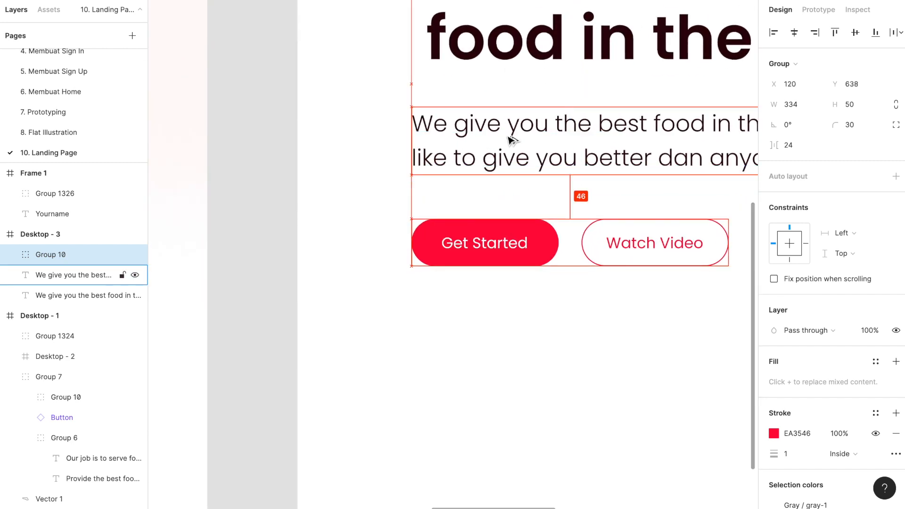
key(Up)
key(Up)
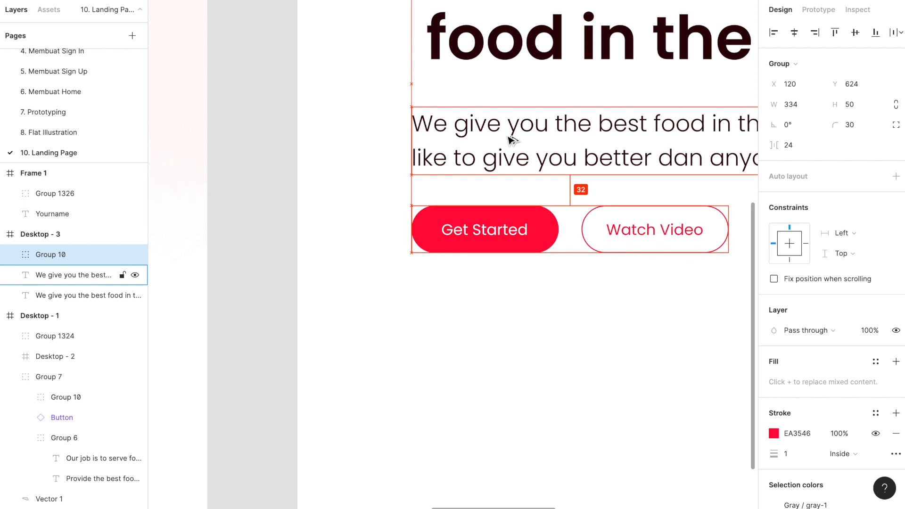
scroll(506, 141, down, 10)
scroll(506, 141, up, 5)
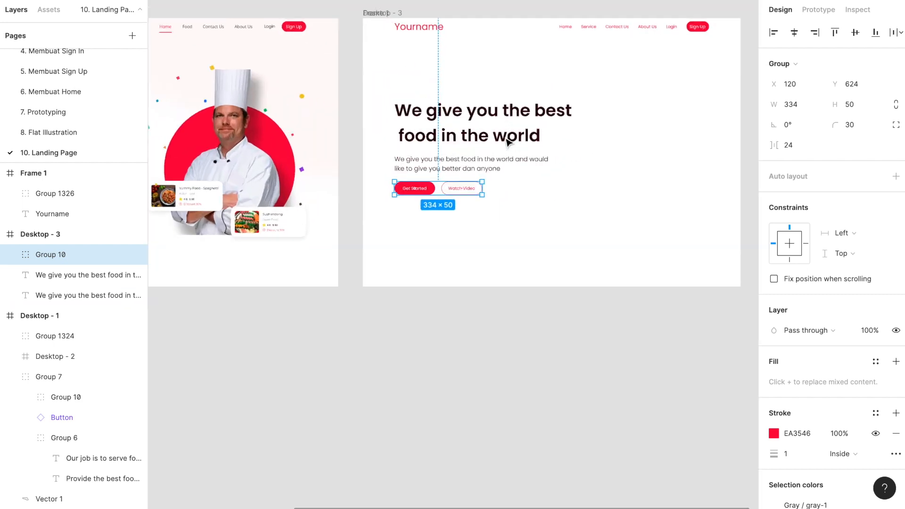
click(539, 325)
scroll(462, 178, up, 5)
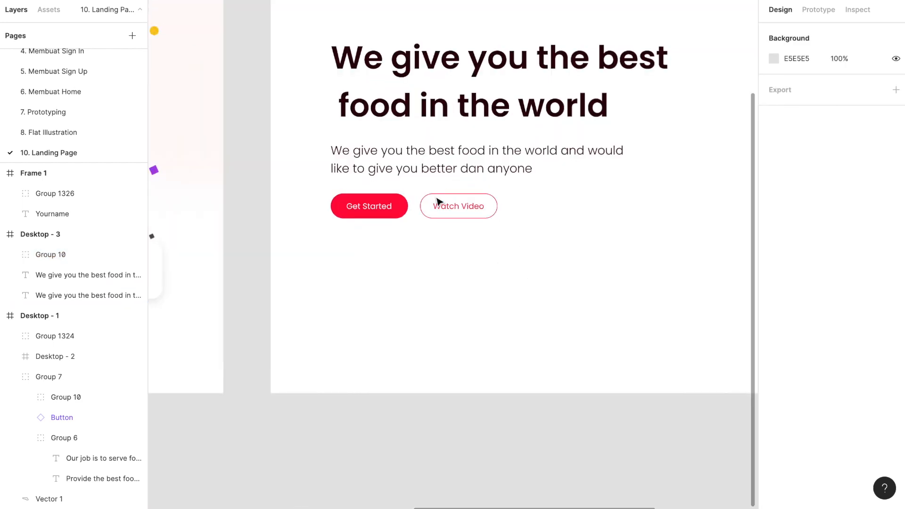
- Duplicate the button group onto the empty canvas below Desktop - 3
click(390, 207)
scroll(391, 207, up, 2)
scroll(391, 207, down, 1)
scroll(391, 207, down, 2)
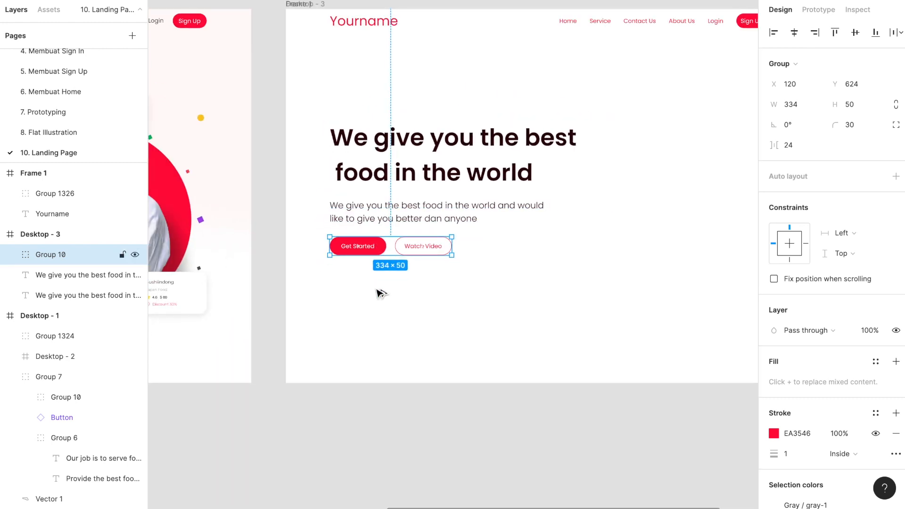
drag(372, 415, 374, 414)
scroll(374, 414, down, 1)
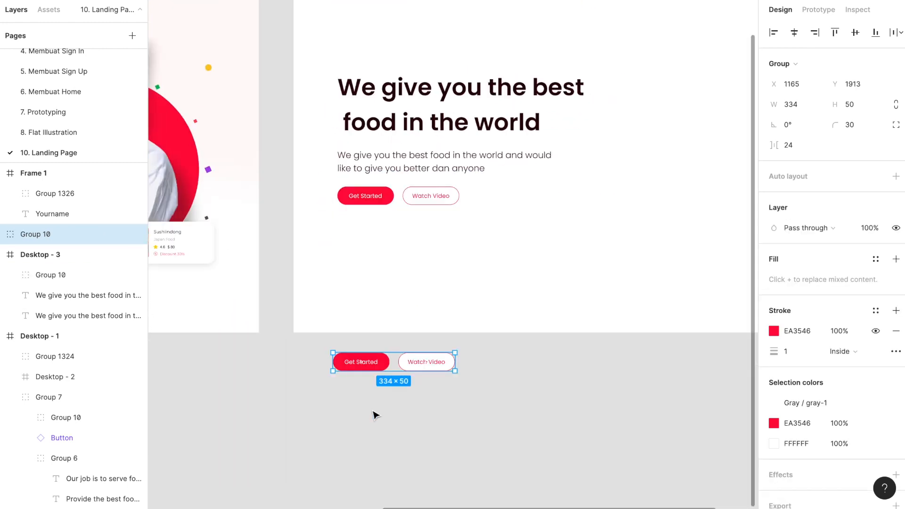
click(408, 404)
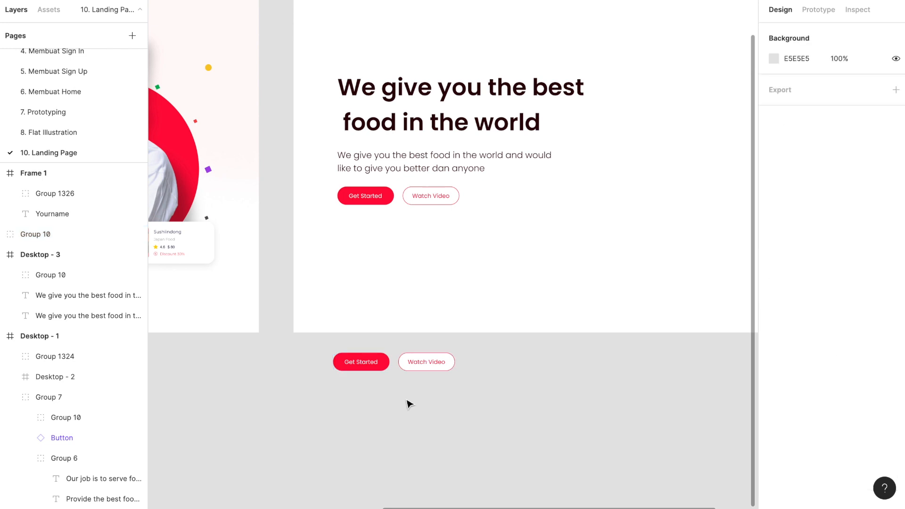
- Examine the size and corner radius of the duplicated Get Started button
double_click(368, 362)
double_click(368, 361)
scroll(369, 361, up, 4)
click(367, 426)
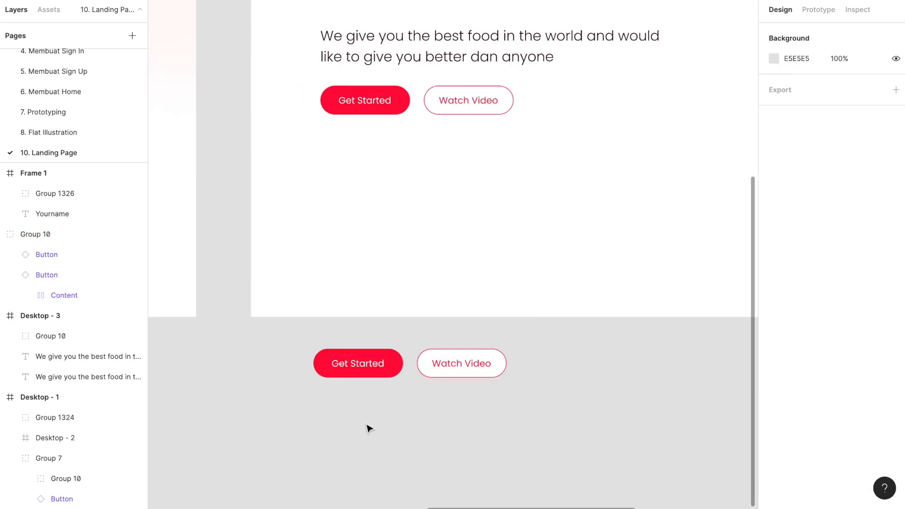
double_click(389, 370)
scroll(399, 415, down, 3)
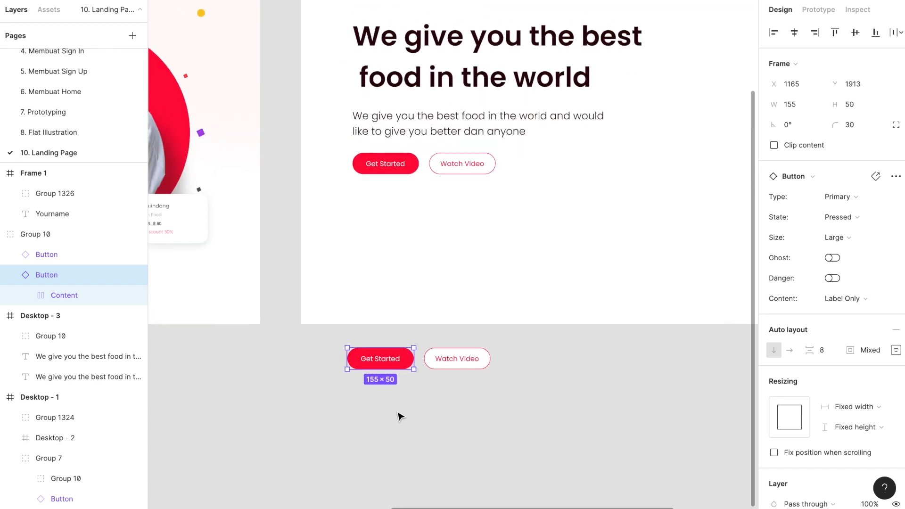
- Draw a 155 × 50 frame with corner radius 30 directly below the duplicated Get Started button
click(365, 402)
key(f)
drag(360, 396, 414, 414)
click(858, 105)
key(Return)
click(859, 124)
text(30)
key(Return)
scroll(423, 410, up, 2)
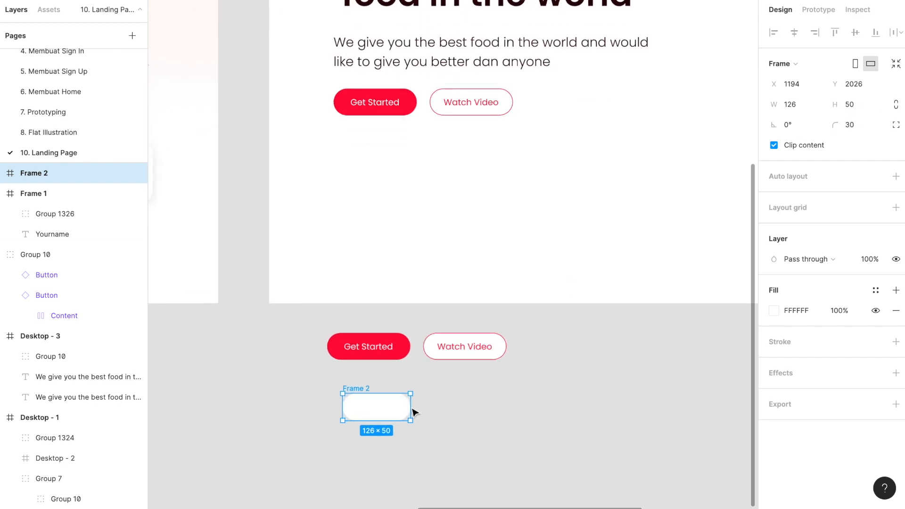
mouse_move(410, 411)
mouse_down()
mouse_move(428, 410)
mouse_move(384, 412)
mouse_move(410, 407)
mouse_up()
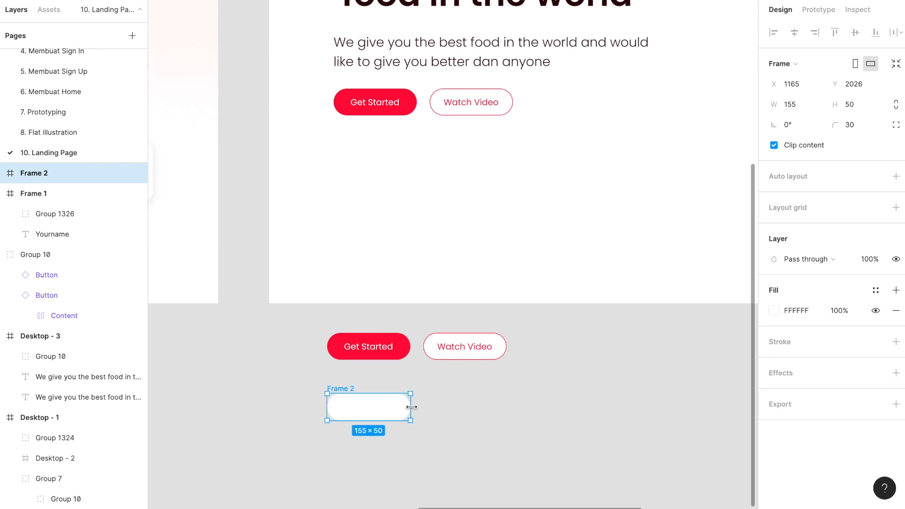
- Fill the new frame with the red sampled from the duplicated Get Started button
click(433, 424)
click(385, 418)
key(i)
click(402, 353)
click(454, 424)
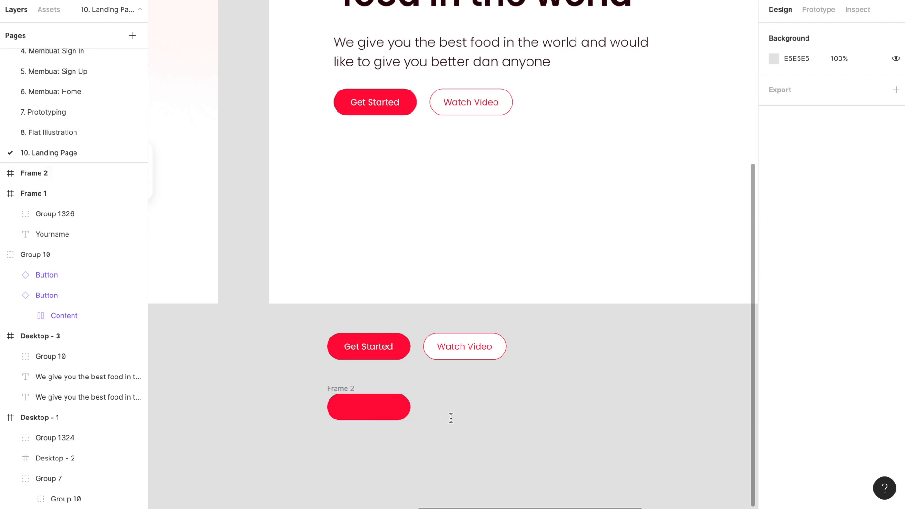
- Add a "Get Started" text beside the red frame and set its fill to FFFFFF
click(450, 418)
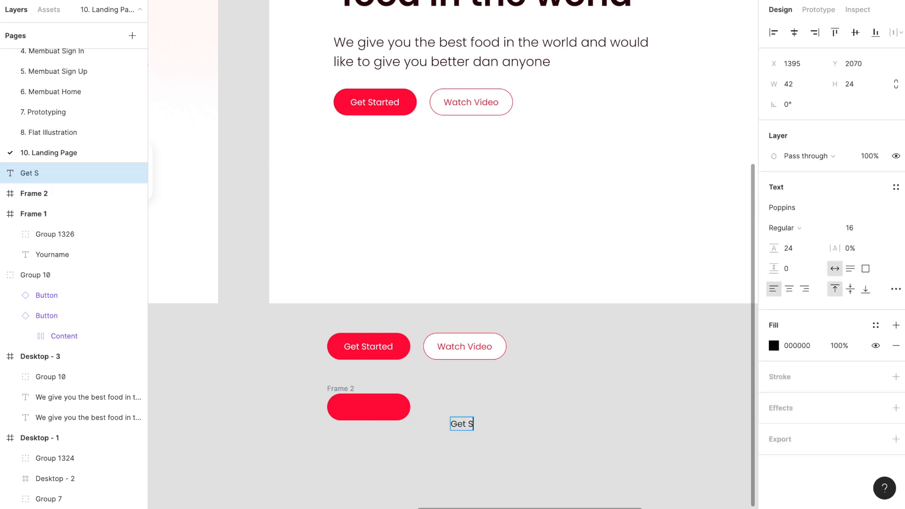
key(Escape)
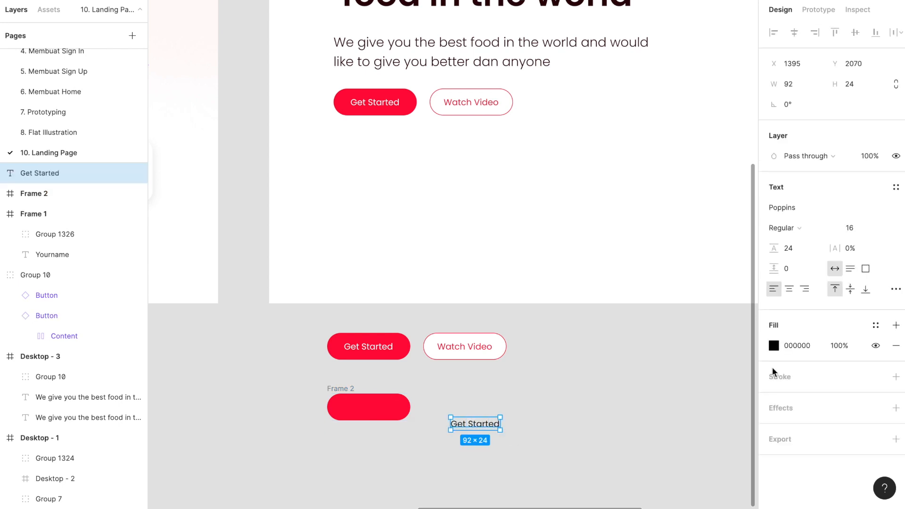
click(773, 345)
text(FFFFFF)
key(Return)
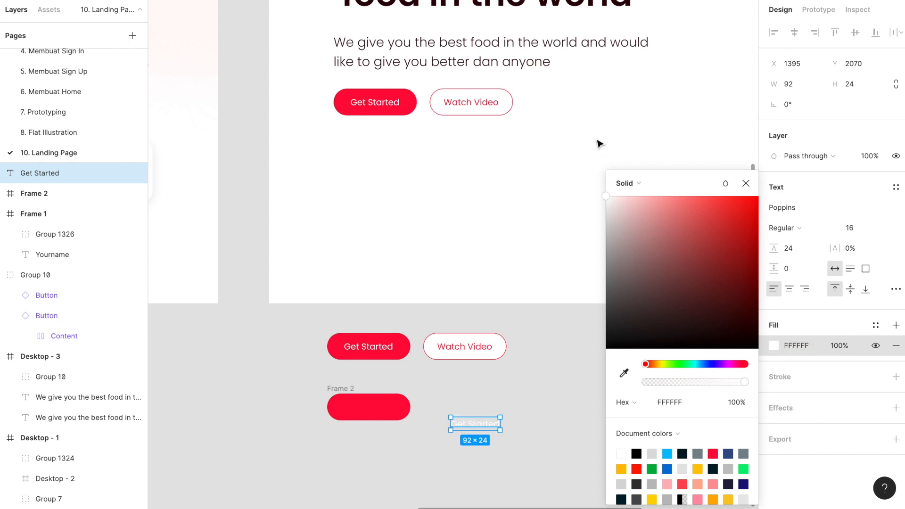
- Move the white "Get Started" text into the red frame and centre it there
click(553, 416)
drag(488, 426, 377, 409)
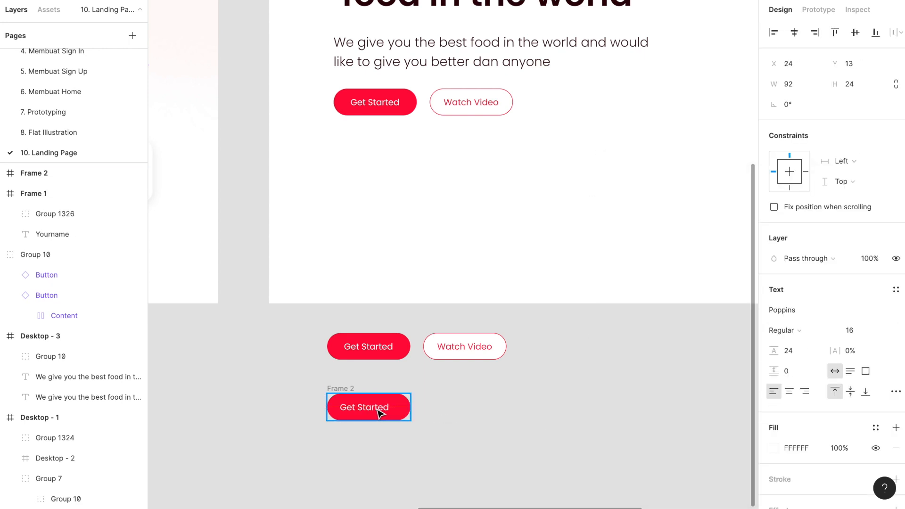
scroll(377, 409, up, 3)
click(479, 413)
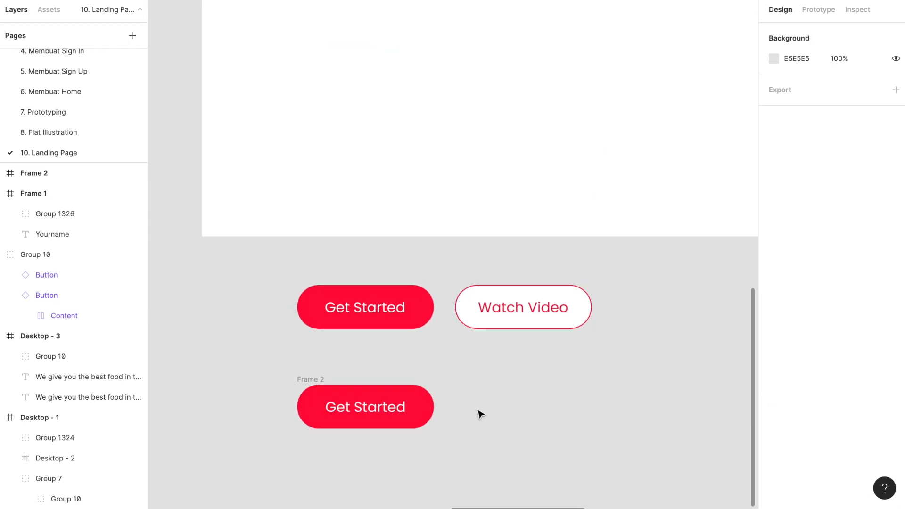
- Duplicate the red Get Started frame and place the copy 24 px beside it, directly below the Watch Video button
scroll(479, 414, down, 3)
click(372, 389)
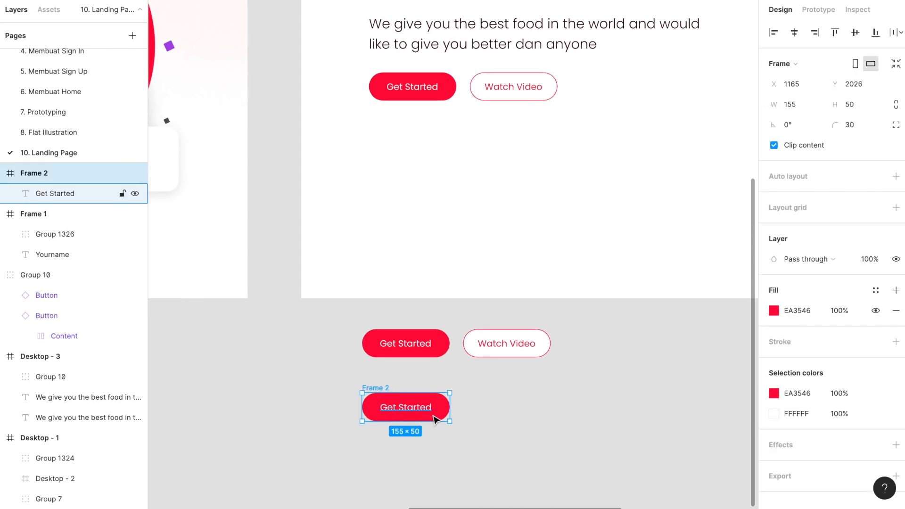
key(ctrl+d)
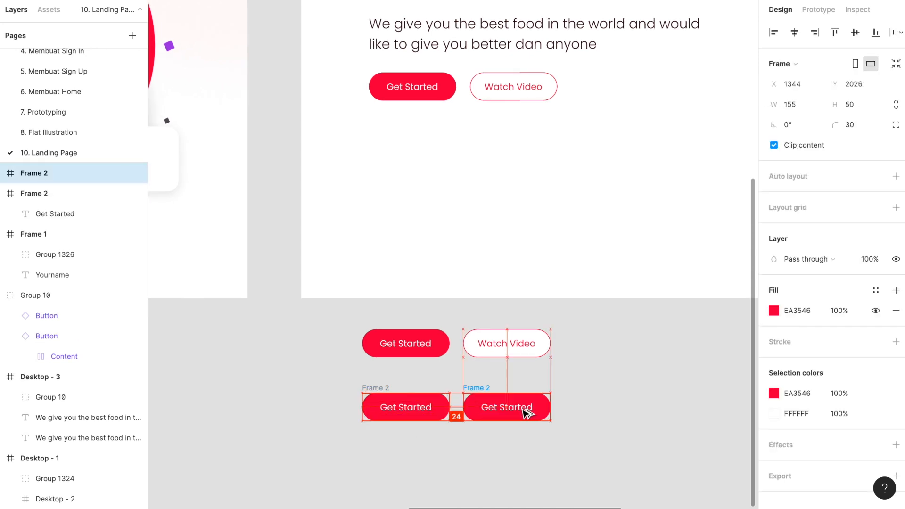
drag(510, 410, 517, 414)
click(496, 449)
scroll(496, 449, up, 1)
- Give the duplicated frame a 1 px inside stroke in the sampled red EA3546 and hide its fill
click(468, 375)
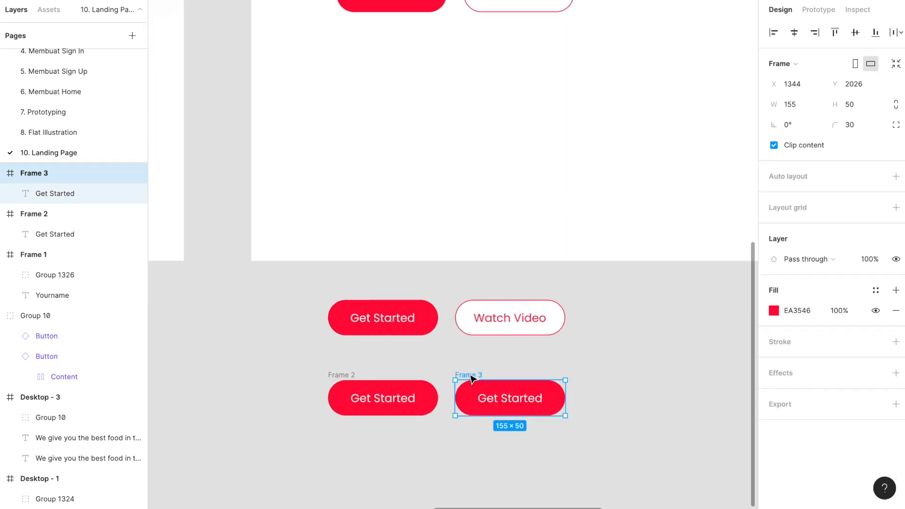
click(895, 342)
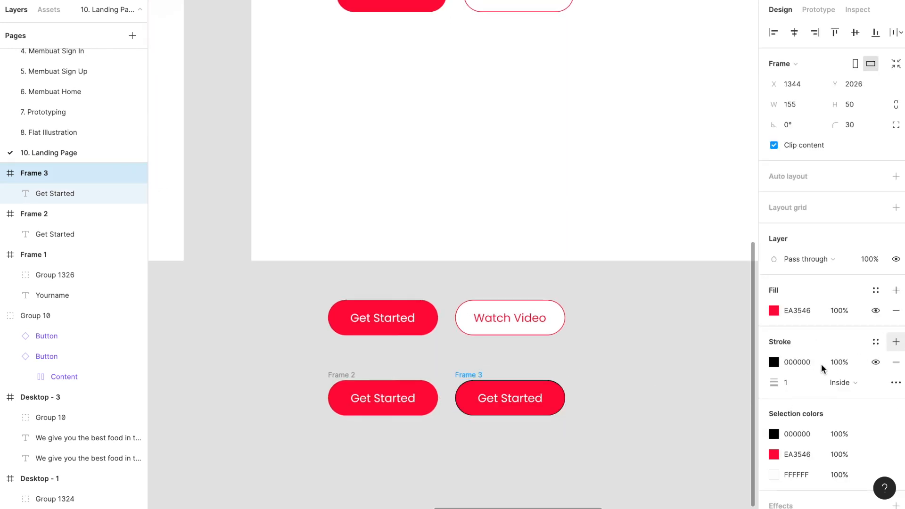
click(773, 362)
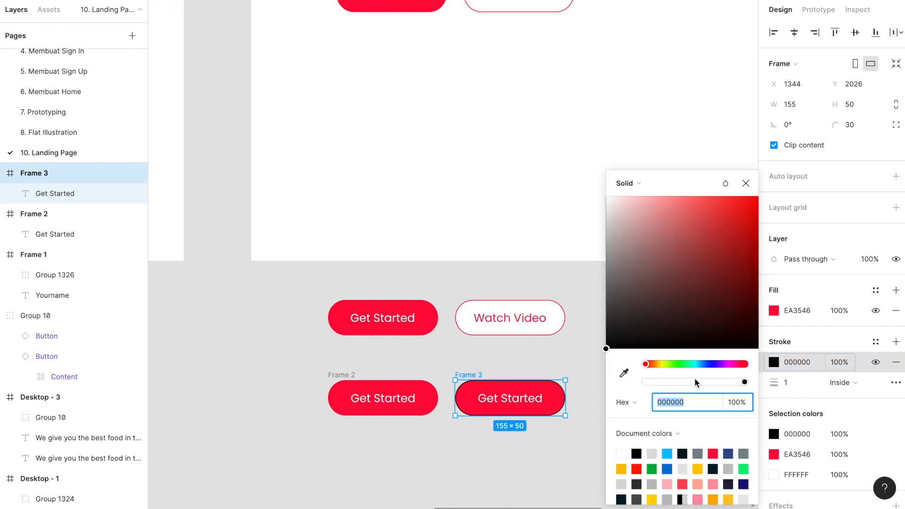
click(623, 372)
click(555, 396)
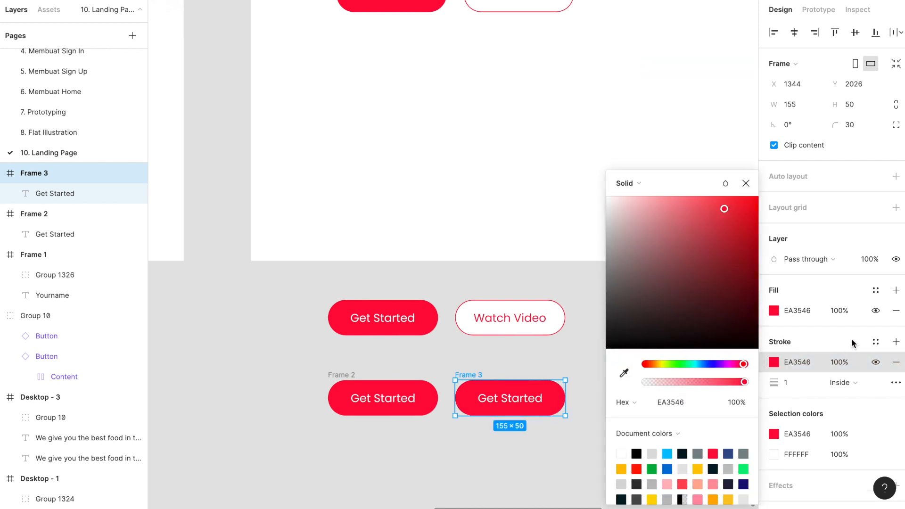
click(875, 310)
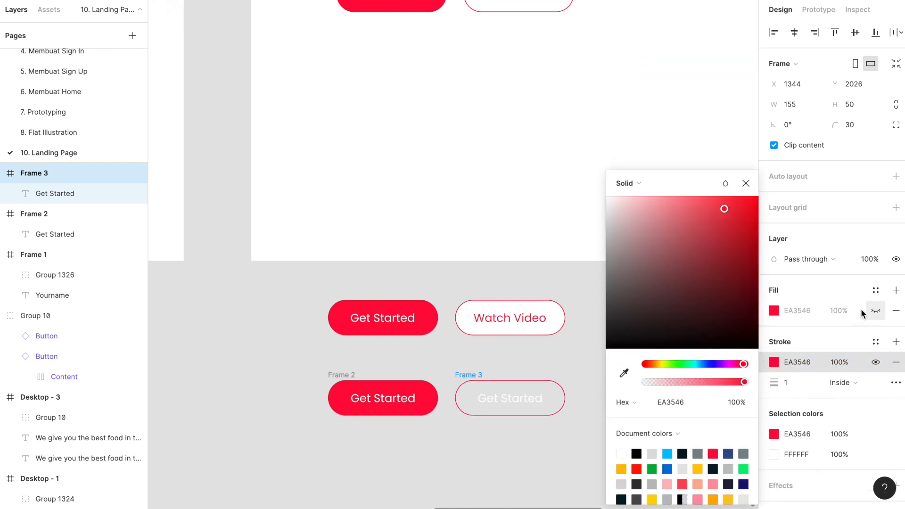
- Recolour the "Get Started" text in the outlined frame with the red sampled from the filled button
double_click(521, 402)
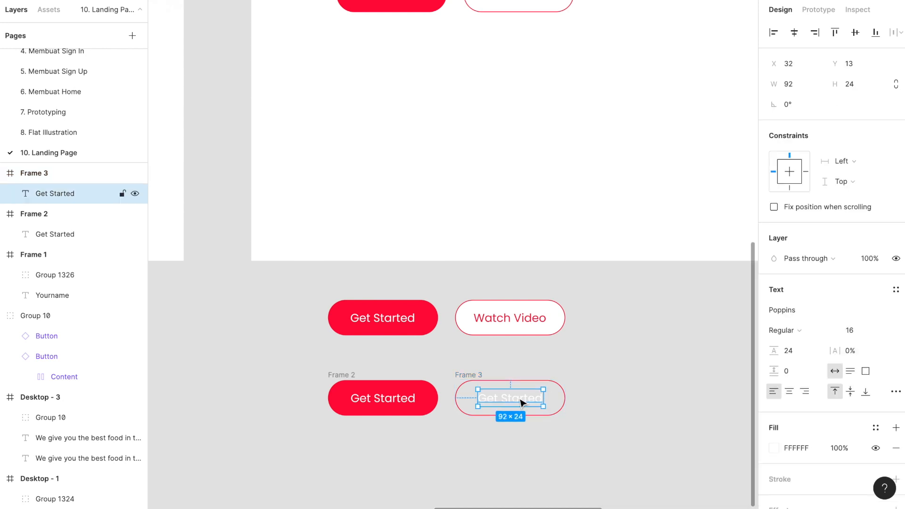
click(775, 447)
click(625, 373)
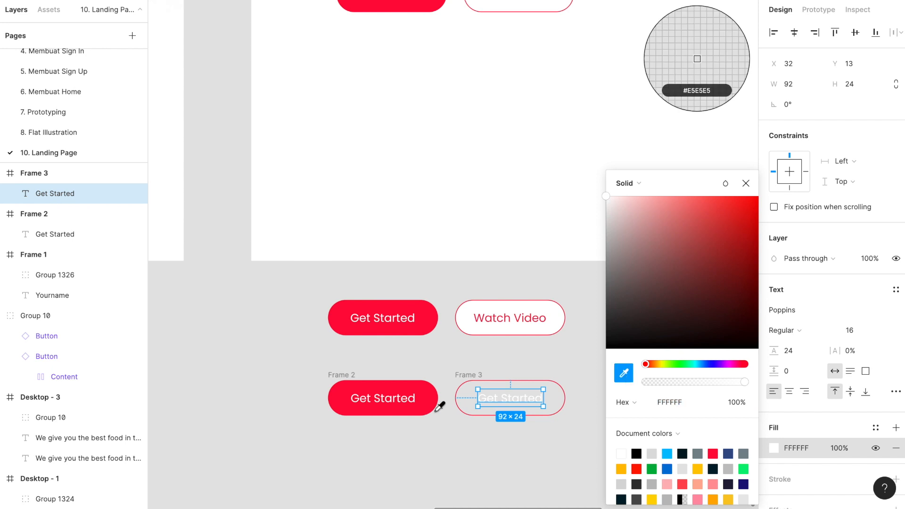
click(433, 389)
click(459, 366)
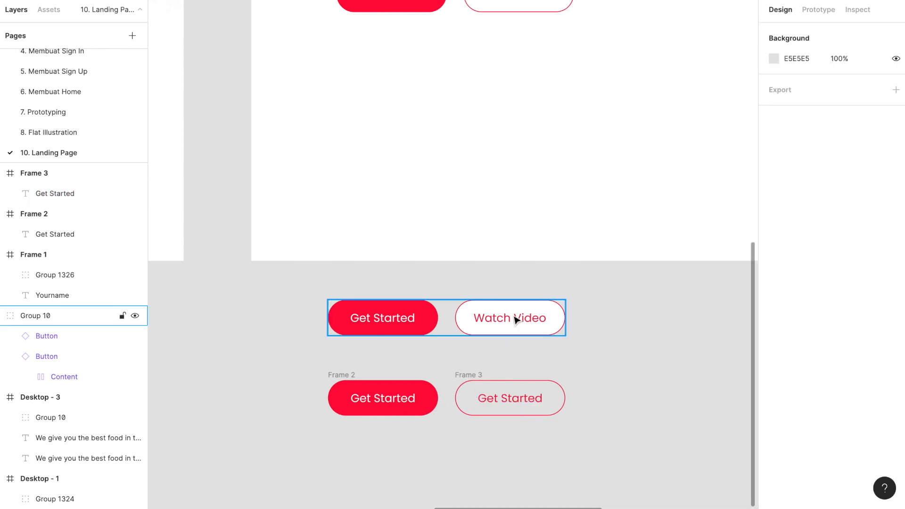
- Group the filled and outlined button frames and move the group into the landing page below its existing buttons
double_click(516, 319)
scroll(515, 317, down, 3)
drag(566, 432, 357, 359)
ctrl+scroll(479, 382, up, 3)
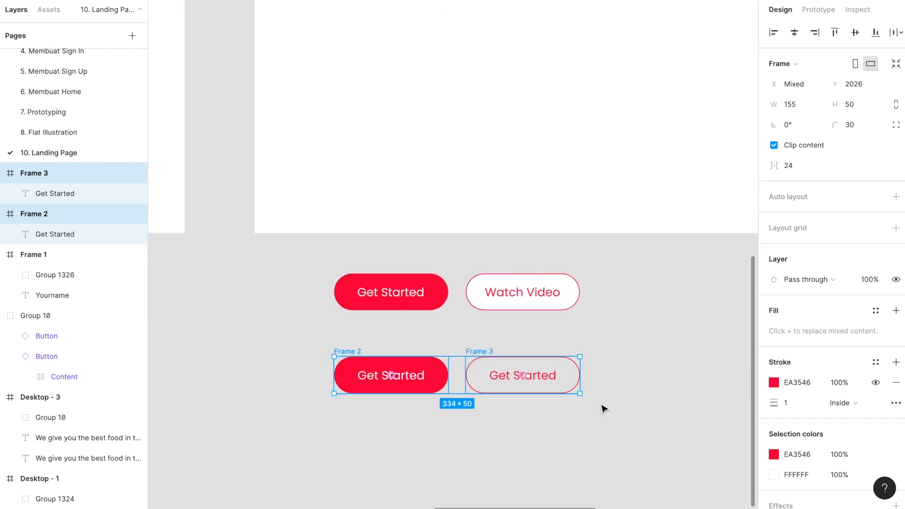
ctrl+scroll(445, 385, down, 3)
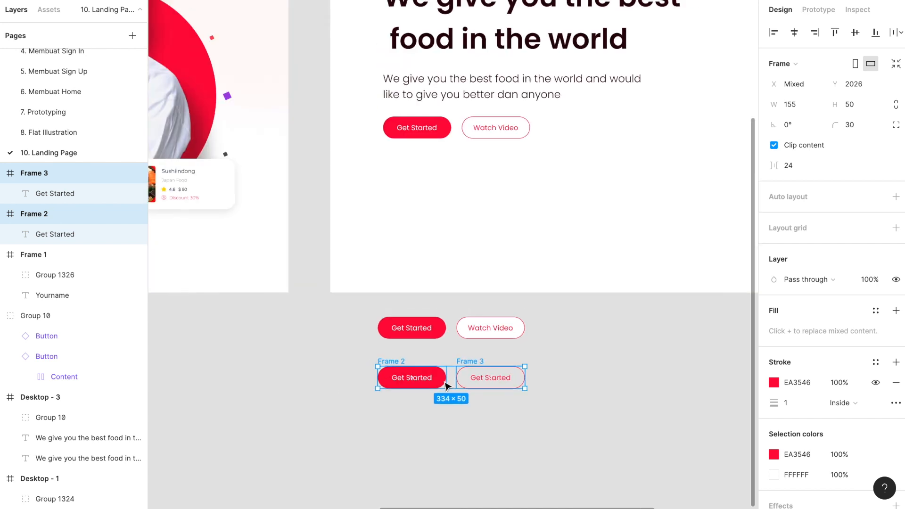
key(ctrl+g)
drag(460, 384, 479, 185)
click(498, 118)
click(498, 130)
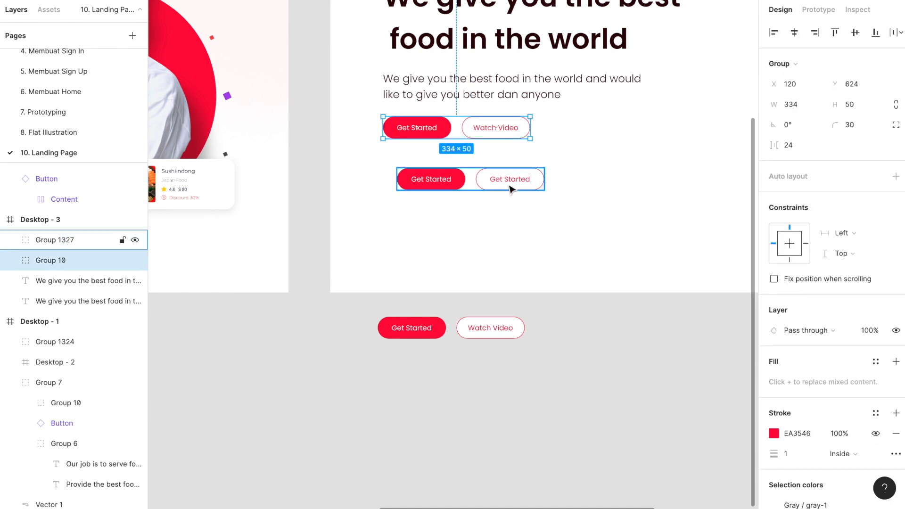
- Change the outlined button's text to "Watch Video" and centre it horizontally in the button at X 26
double_click(511, 186)
double_click(510, 186)
ctrl+scroll(508, 182, up, 3)
key(ctrl+a)
text(Watch Video)
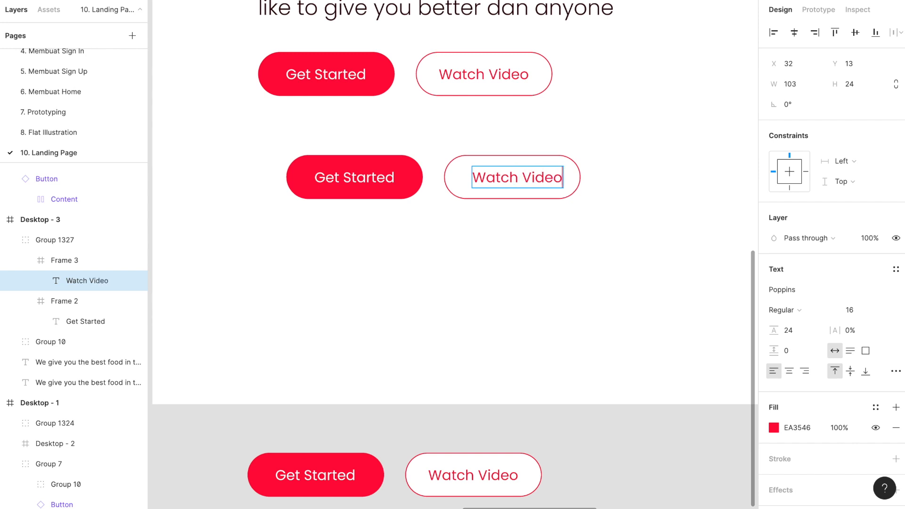
ctrl+scroll(510, 180, down, 3)
key(Escape)
ctrl+scroll(535, 200, up, 5)
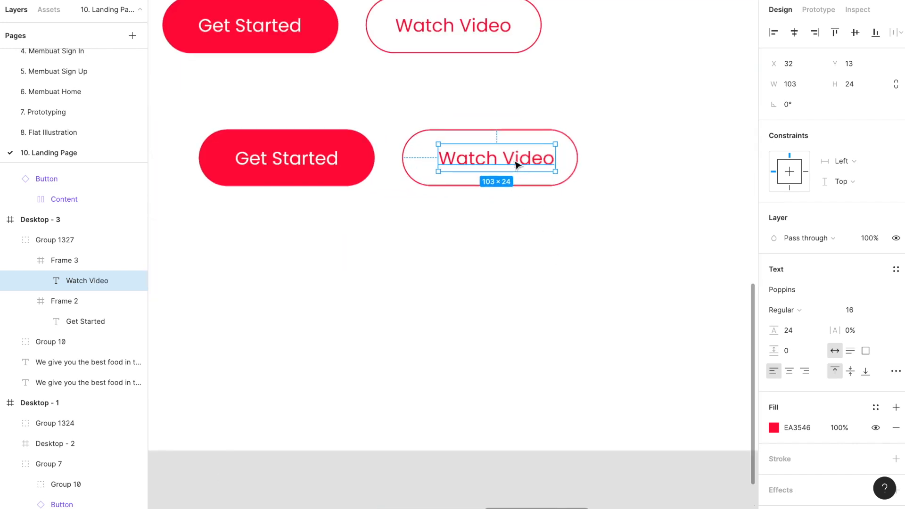
drag(509, 160, 507, 160)
ctrl+scroll(507, 160, down, 4)
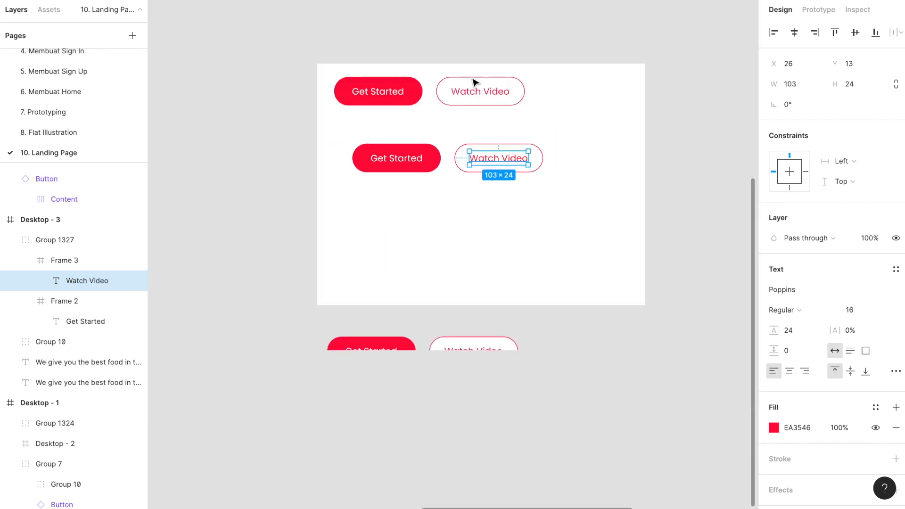
- Delete the old button group directly beneath the hero paragraph
click(472, 76)
click(473, 101)
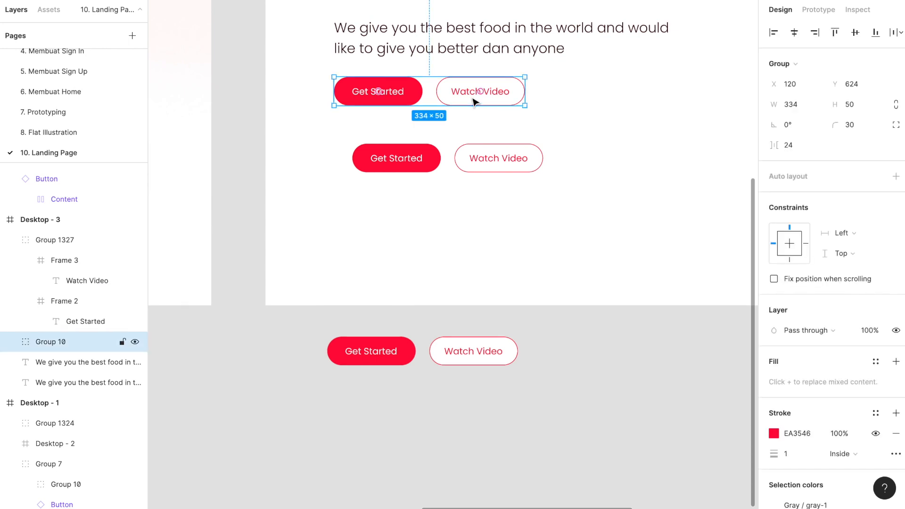
key(Delete)
- Position the new button group 32 px below the hero paragraph, aligned with the text's left edge at X 120, Y 624
click(507, 169)
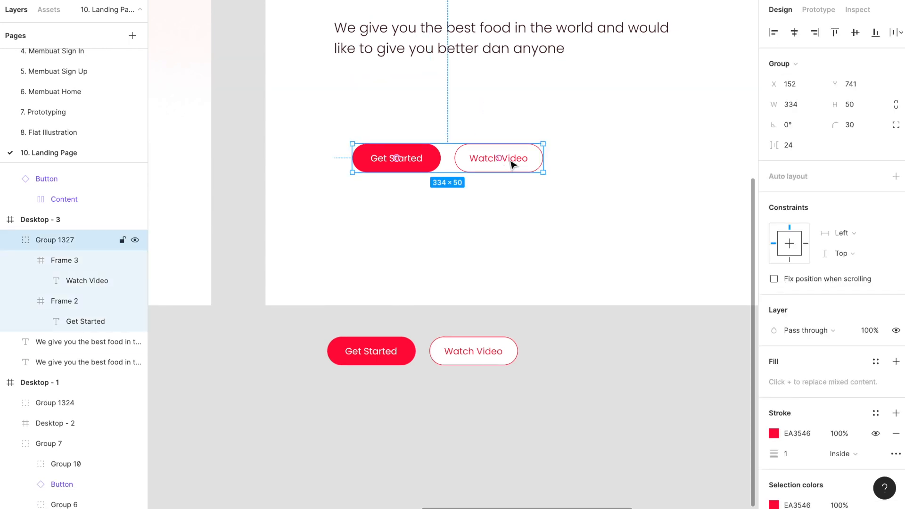
drag(496, 110, 490, 106)
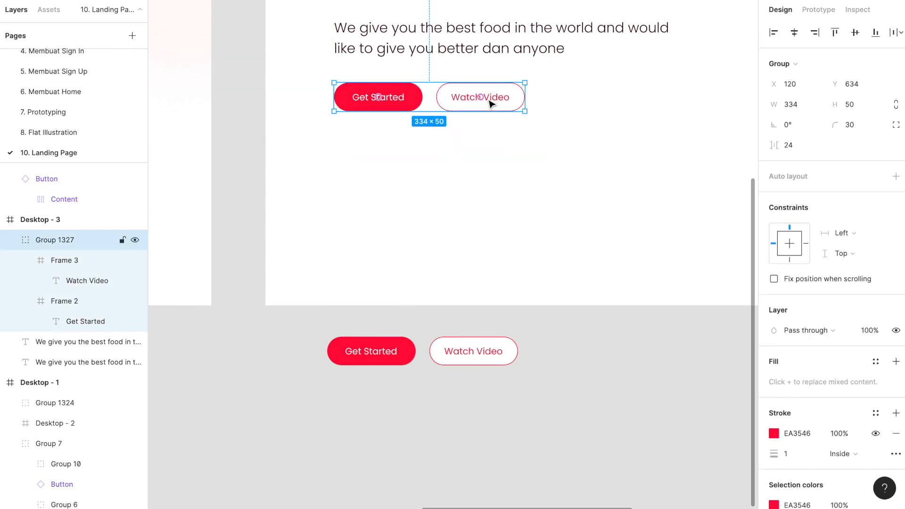
scroll(495, 141, up, 2)
scroll(496, 141, up, 2)
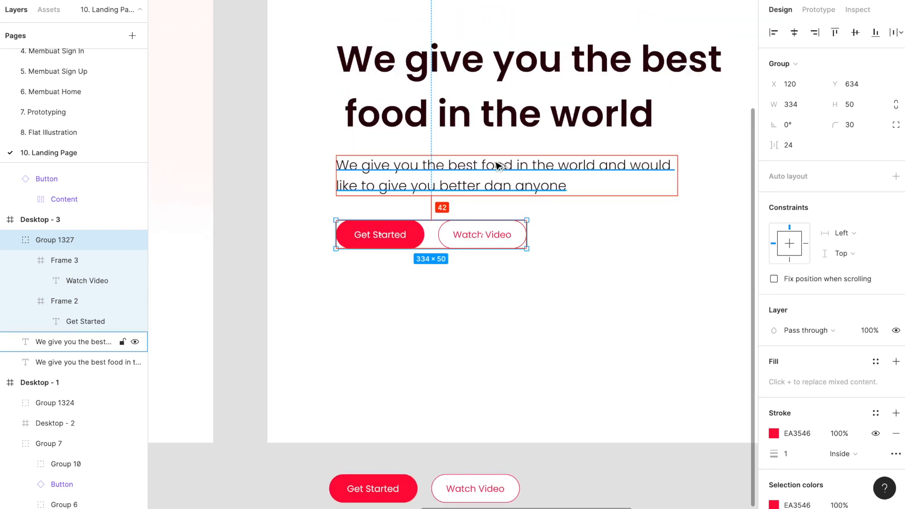
key(Up)
key(Up)
key(Up)
key(Up)
key(Up)
key(Up)
key(Up)
key(Up)
key(Up)
key(Up)
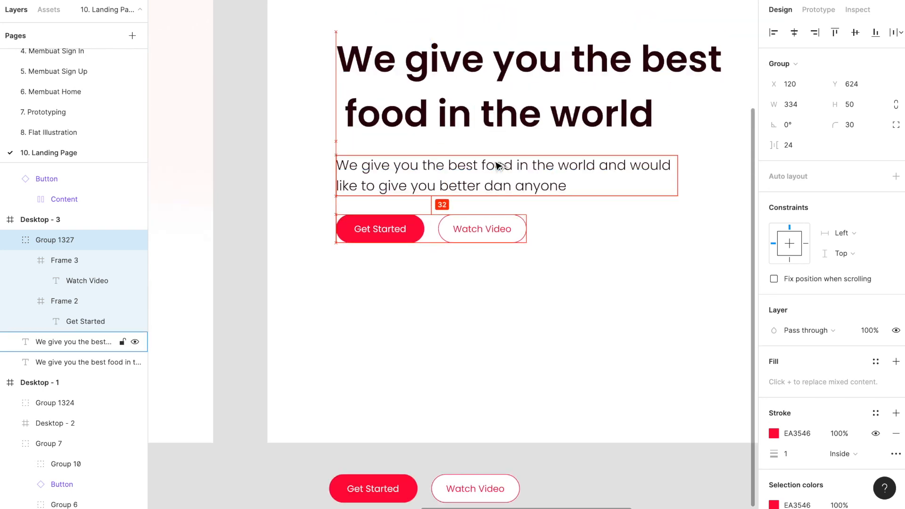
click(509, 349)
- Copy the chef illustration group from the reference design to the empty canvas right of the new landing page
scroll(509, 351, down, 5)
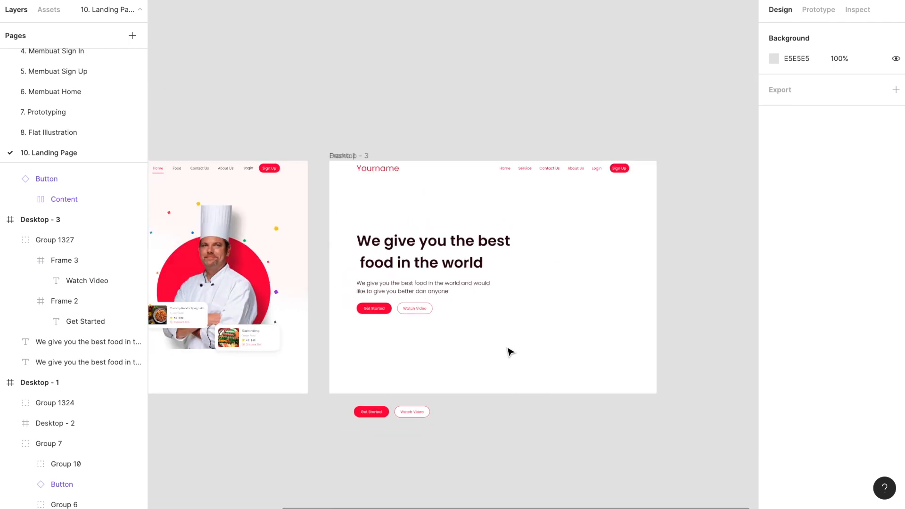
scroll(508, 351, down, 1)
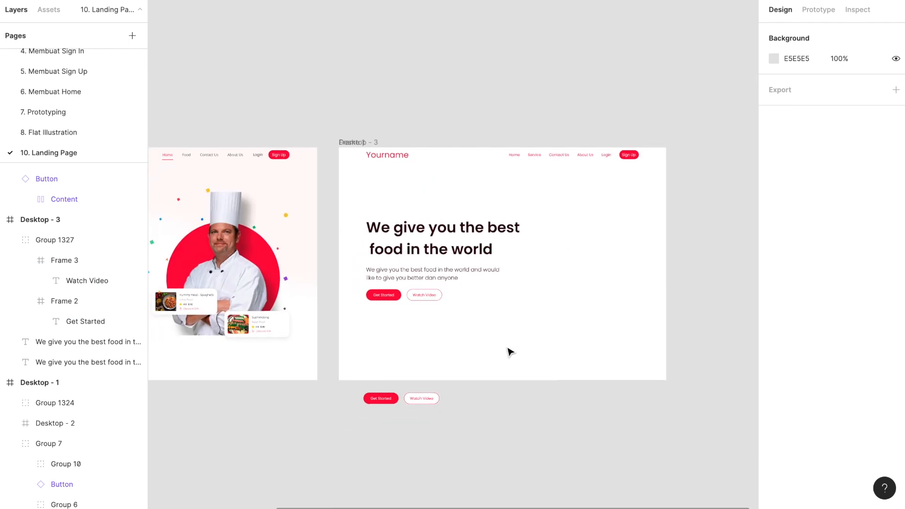
click(242, 296)
scroll(242, 296, down, 3)
scroll(242, 295, down, 1)
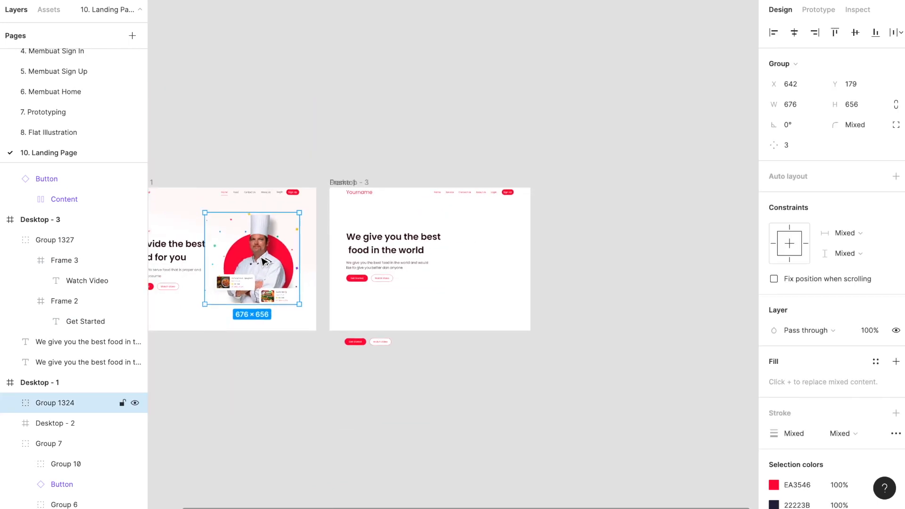
drag(265, 261, 614, 270)
scroll(613, 268, up, 4)
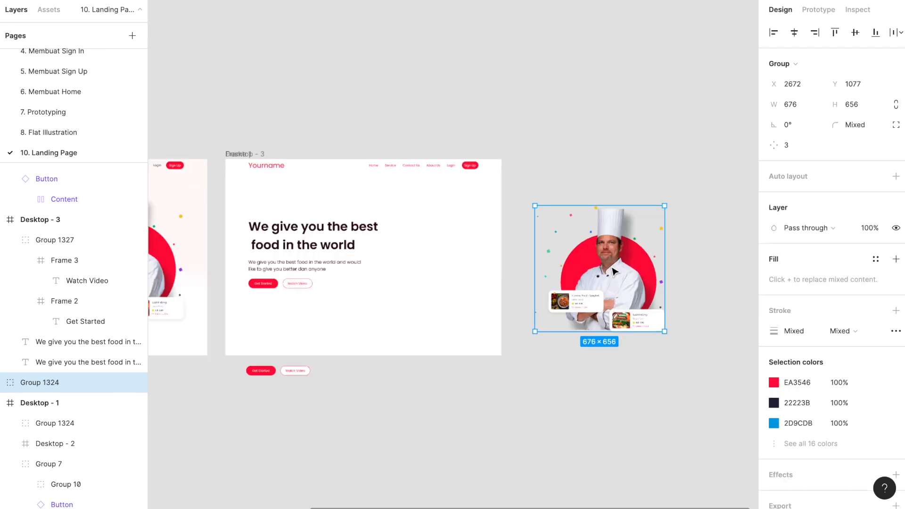
- Examine the copied chef illustration, including its red circle, confetti shapes and food cards
click(612, 189)
scroll(605, 207, up, 4)
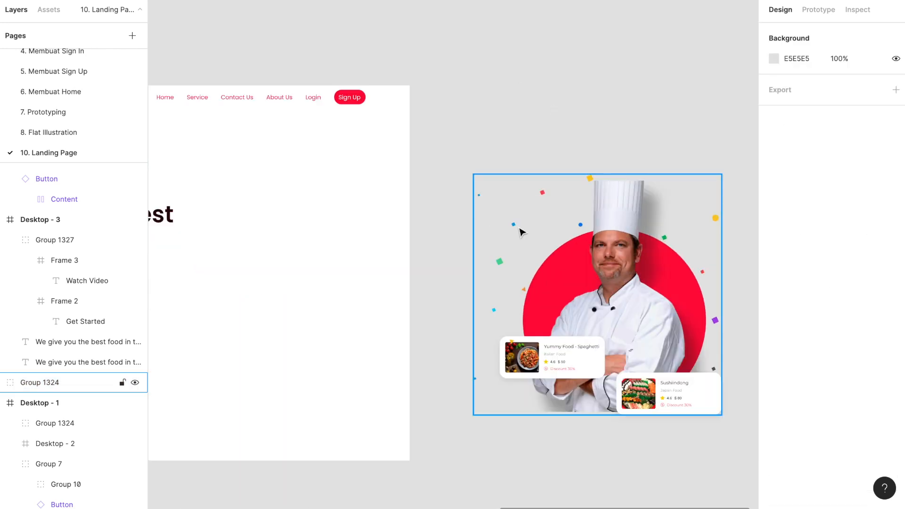
scroll(547, 193, right, 1)
scroll(547, 193, down, 1)
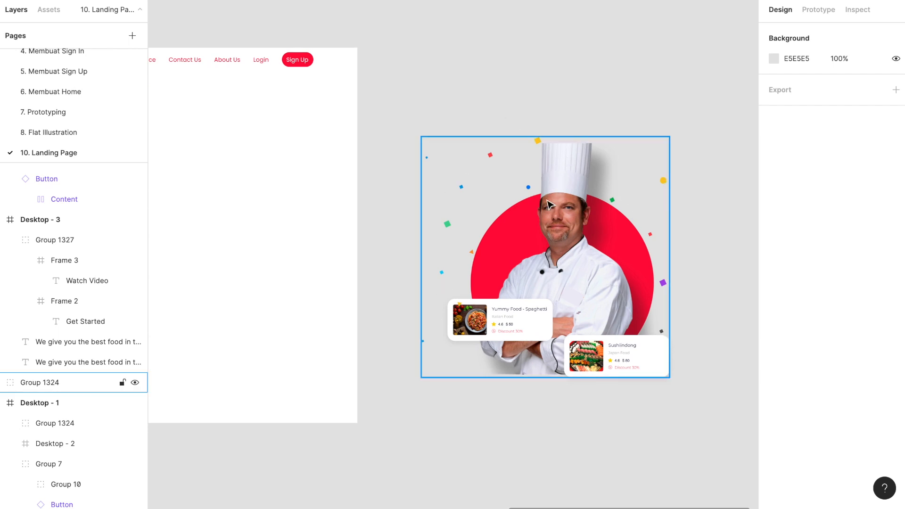
scroll(619, 221, up, 3)
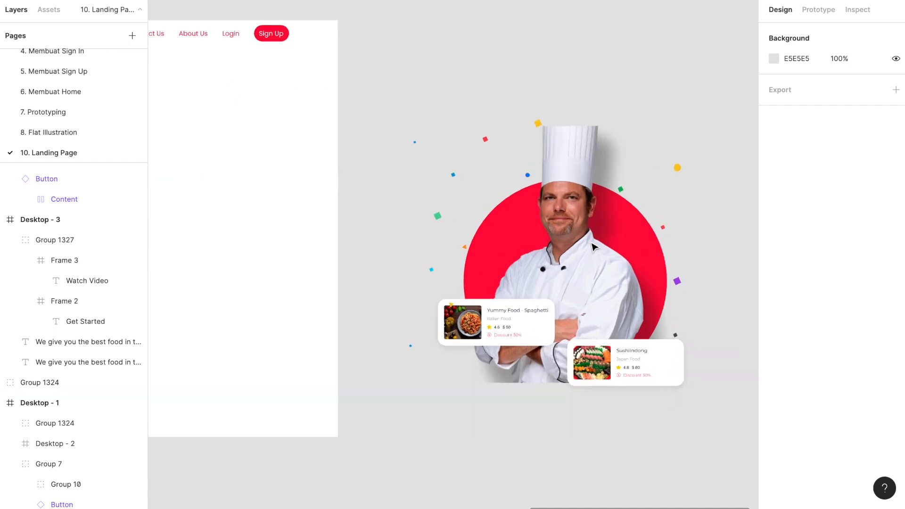
scroll(618, 242, down, 2)
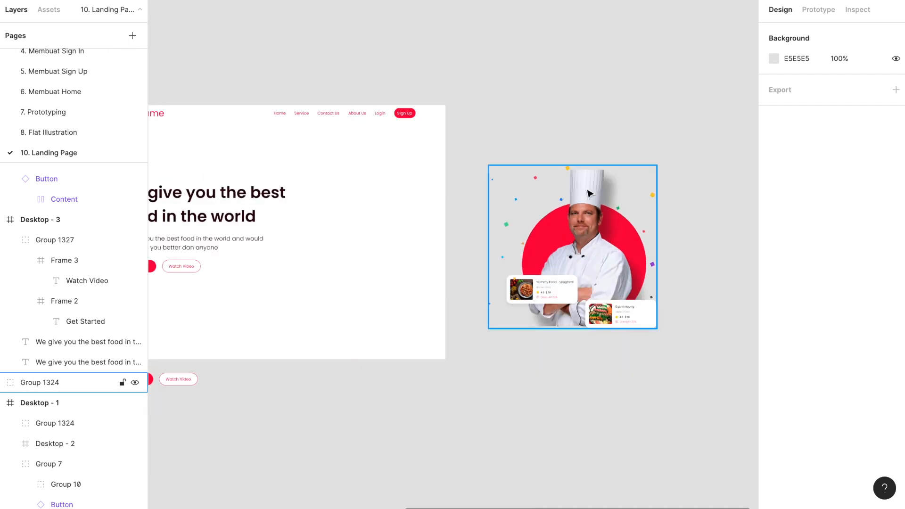
scroll(560, 295, up, 3)
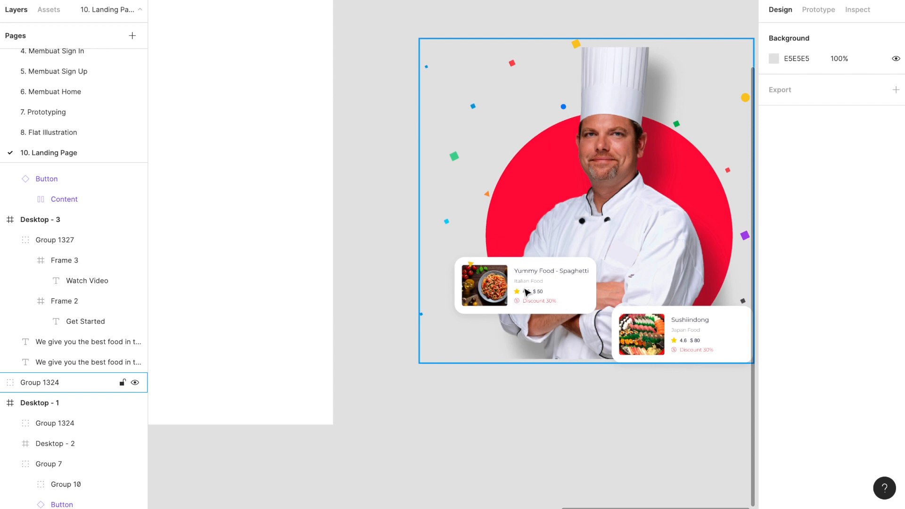
scroll(535, 279, down, 3)
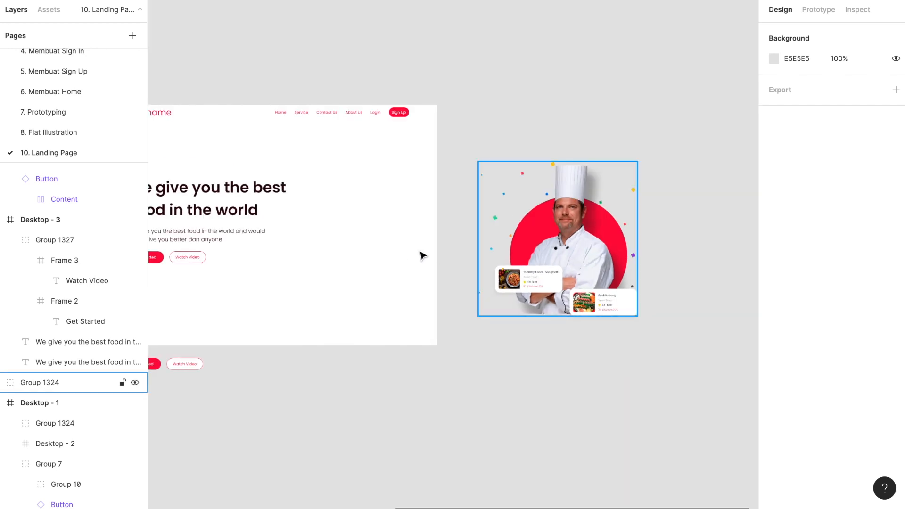
- Move the copied chef illustration into the landing page frame, on the right side of the hero text
drag(583, 257, 367, 219)
scroll(522, 188, left, 5)
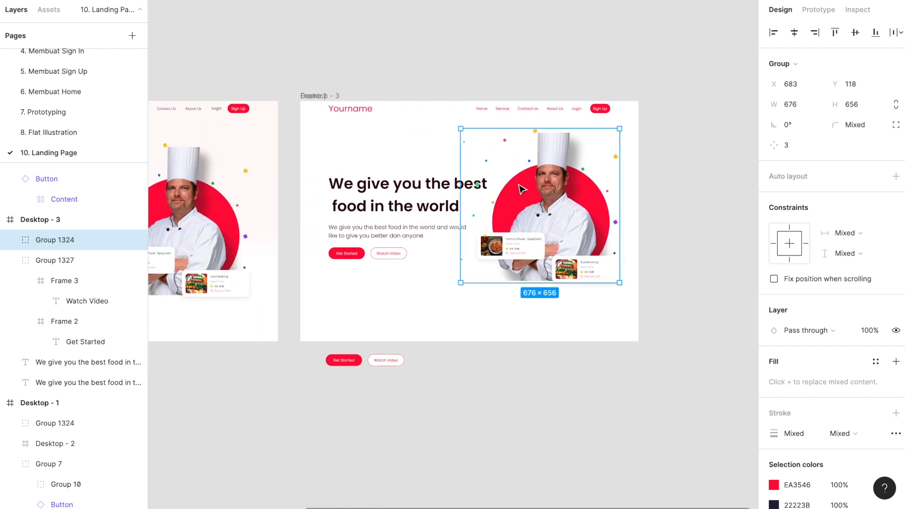
scroll(531, 183, up, 1)
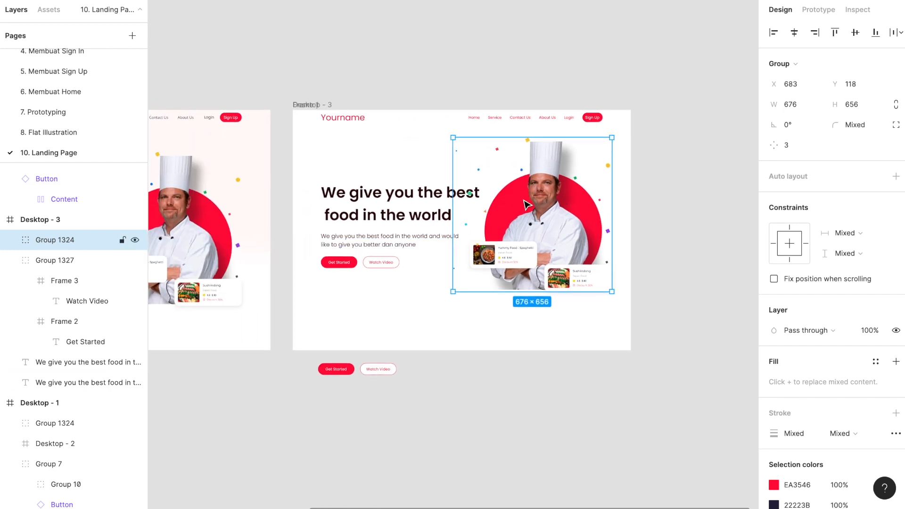
- With the layout grid shown, align the chef illustration to the last column's right edge and centre it vertically in the frame
key(ctrl+shift+4)
scroll(582, 193, up, 2)
key(ctrl+z)
drag(571, 208, 568, 209)
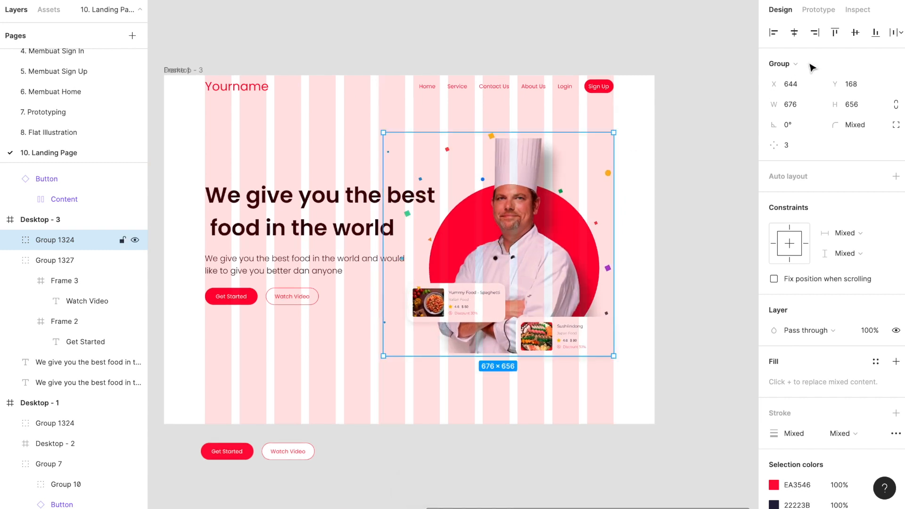
click(854, 32)
scroll(452, 228, left, 3)
scroll(452, 227, down, 1)
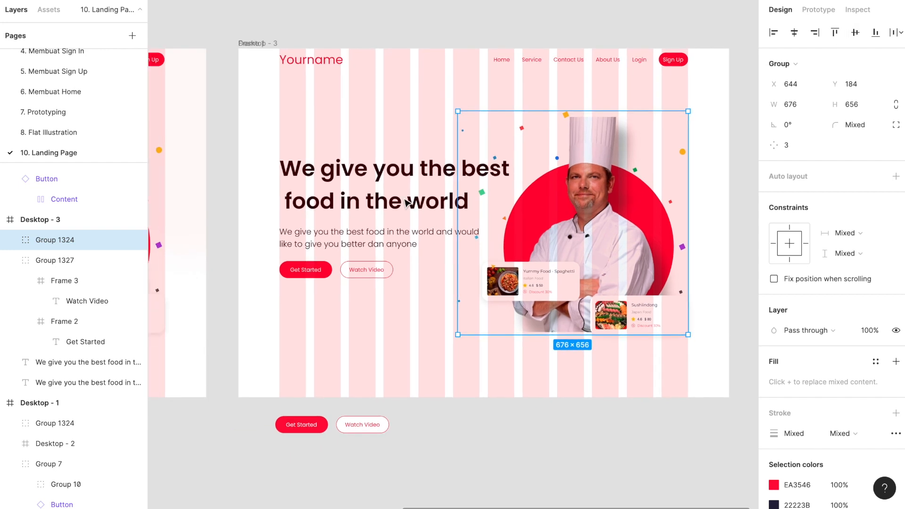
- Group the hero headline, the description text and the Get Started and Watch Video button pair together
scroll(408, 198, down, 2)
click(410, 194)
scroll(408, 191, left, 2)
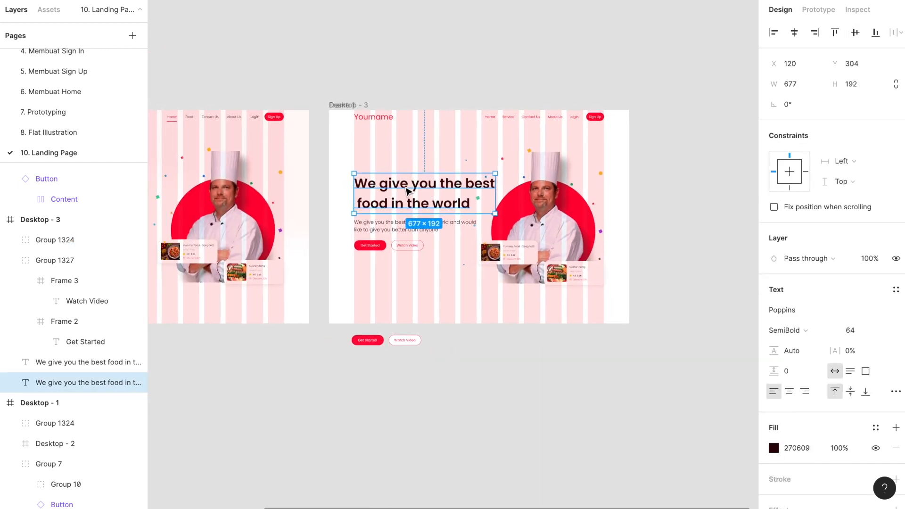
click(499, 338)
click(85, 383)
shift+click(414, 229)
scroll(405, 225, up, 3)
shift+click(349, 267)
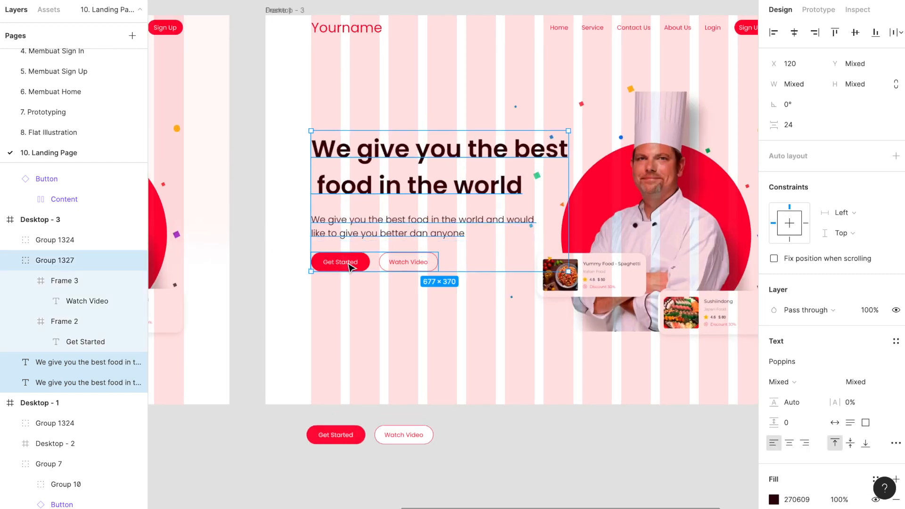
key(ctrl+g)
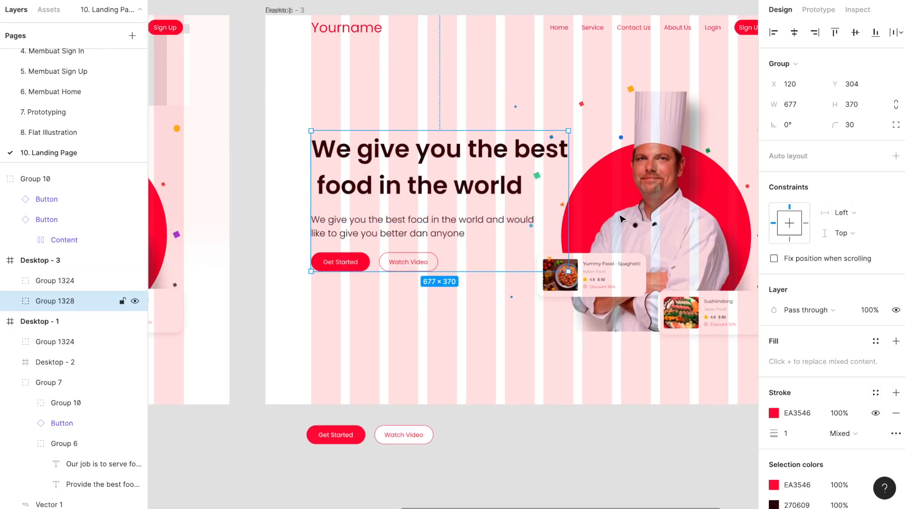
- Align the hero text group and the chef illustration on their vertical centres
shift+click(643, 213)
click(854, 32)
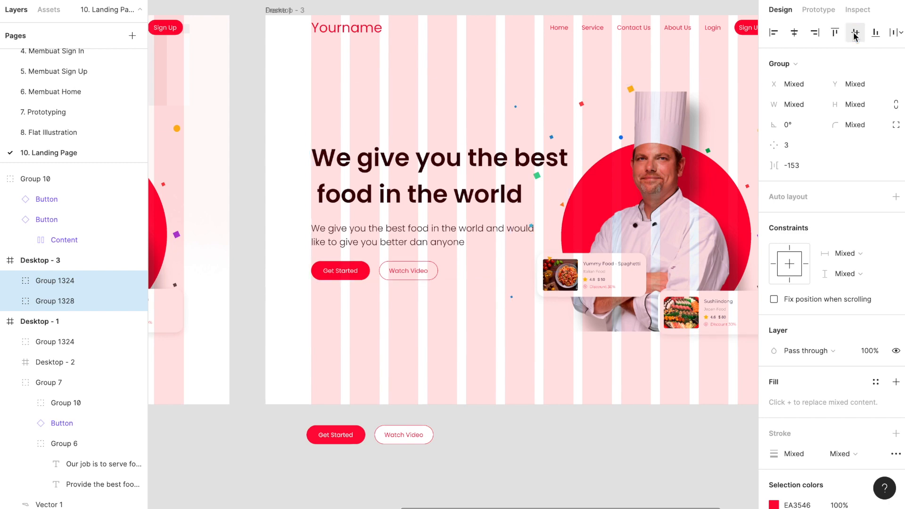
scroll(531, 192, down, 3)
click(589, 359)
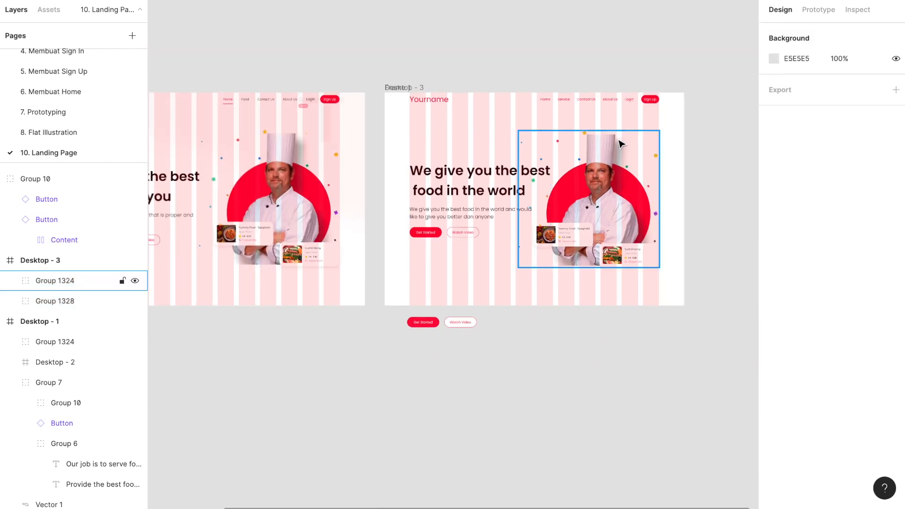
- Hide the layout grids and check the hero section of the new landing page without them
key(ctrl+shift+4)
scroll(716, 161, up, 3)
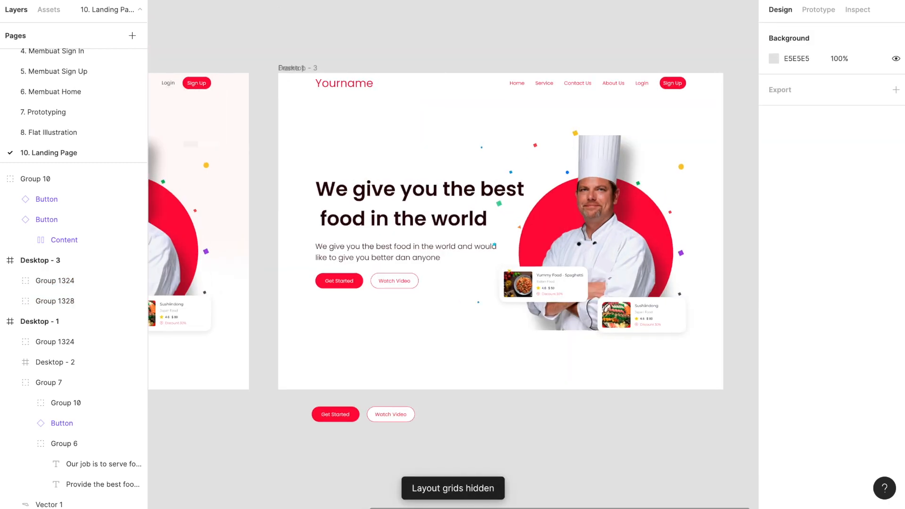
scroll(716, 161, down, 3)
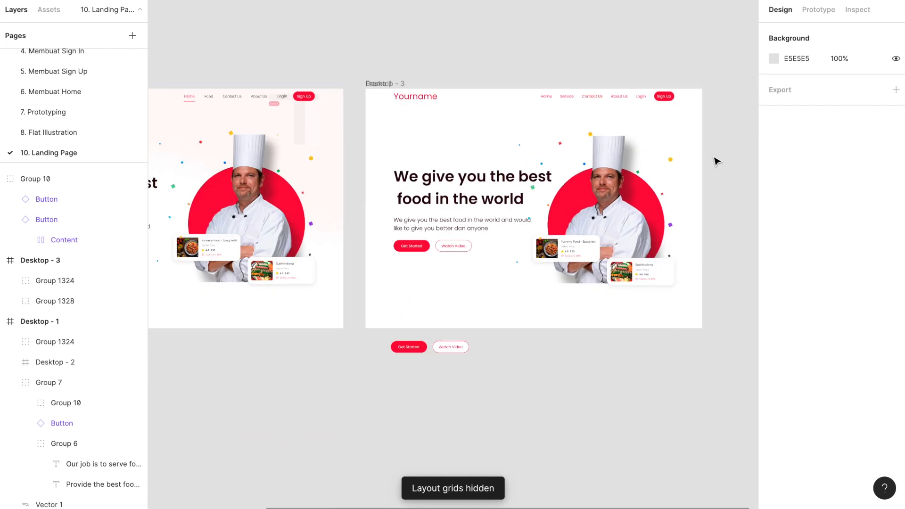
scroll(679, 142, up, 2)
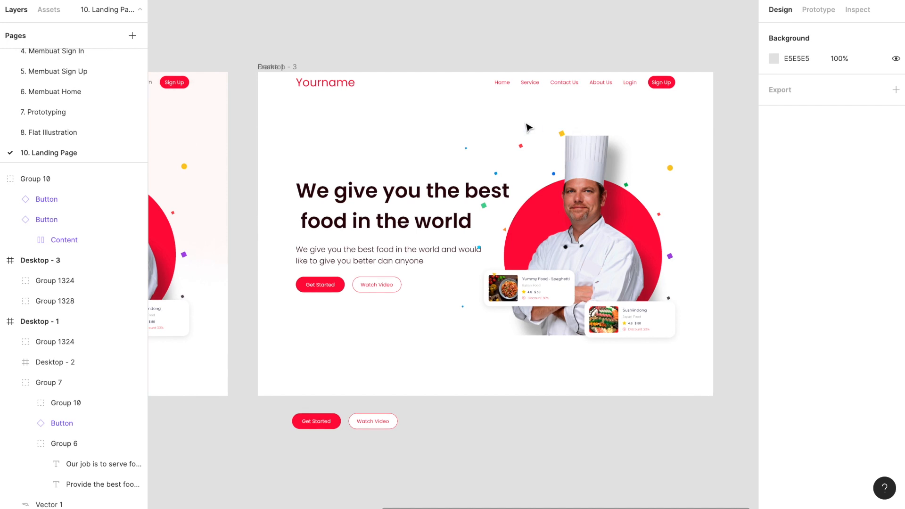
scroll(438, 179, down, 2)
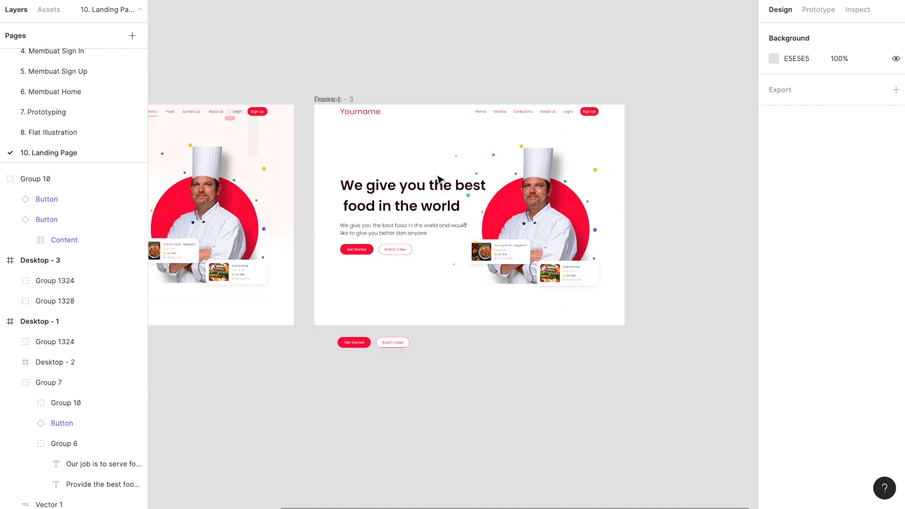
scroll(398, 125, up, 3)
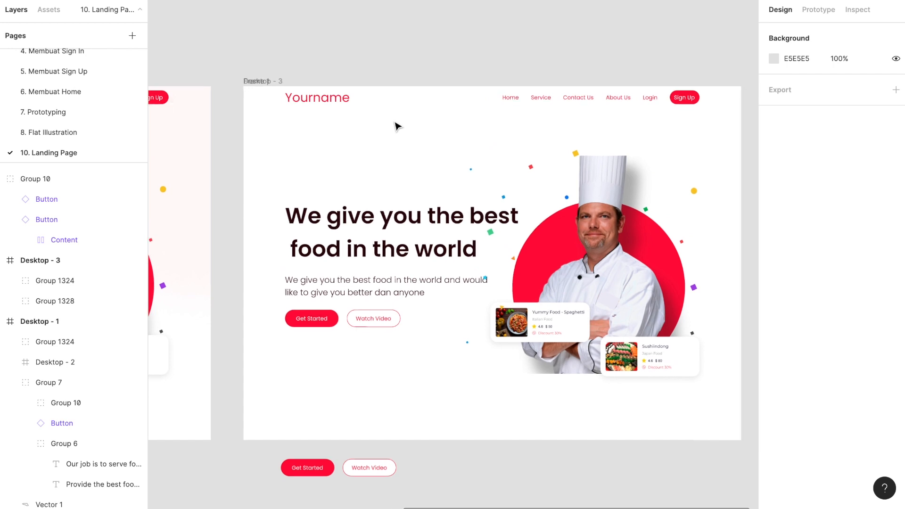
- Delete the leftover Get Started and Watch Video button pair below the landing page frame and inspect the reference design's background shape
click(332, 471)
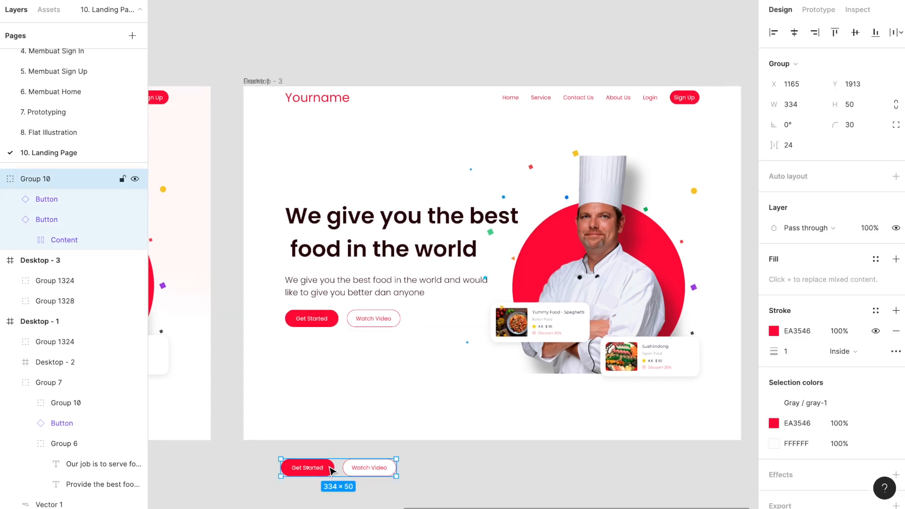
key(Delete)
scroll(332, 471, right, 2)
scroll(332, 471, left, 5)
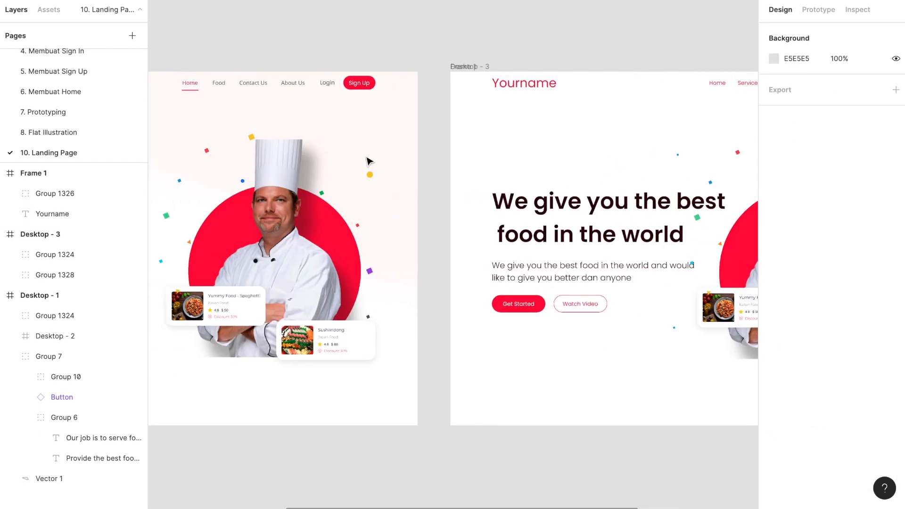
scroll(375, 117, down, 4)
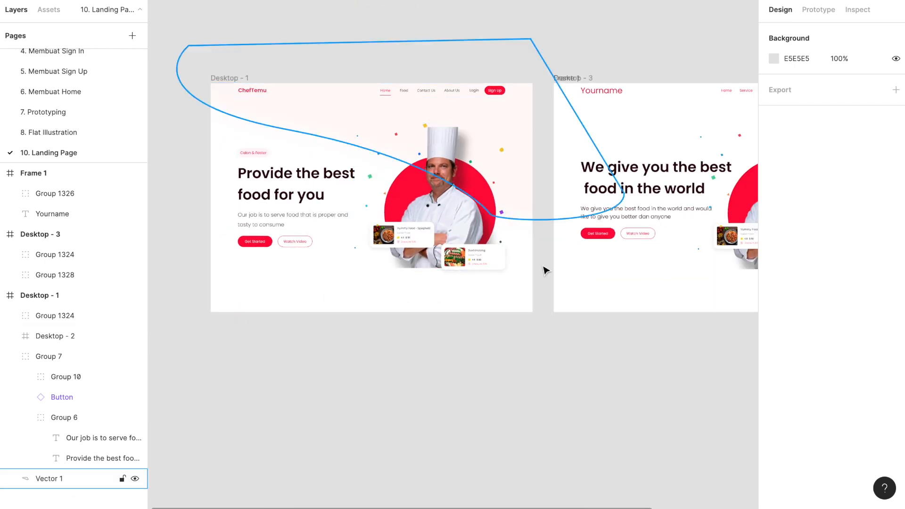
scroll(547, 269, right, 3)
scroll(551, 267, up, 5)
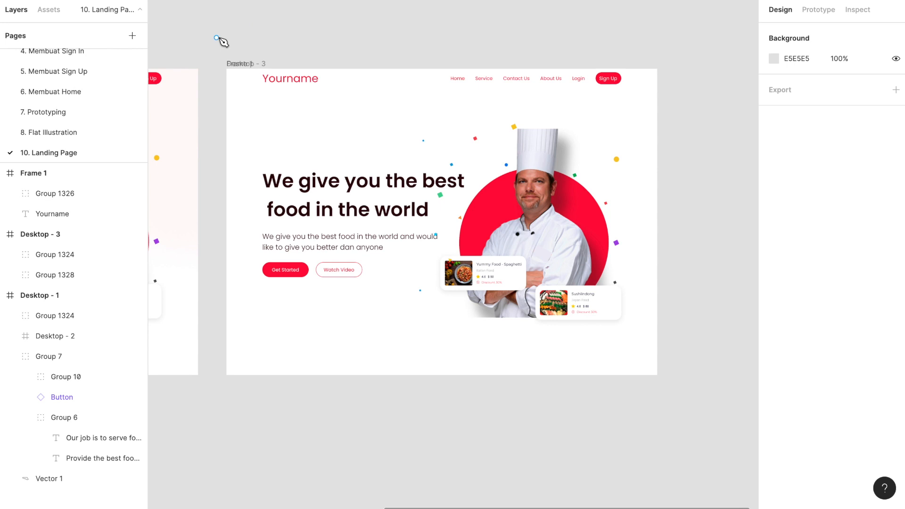
drag(216, 37, 322, 92)
drag(687, 115, 708, 99)
scroll(708, 99, left, 3)
scroll(708, 99, down, 1)
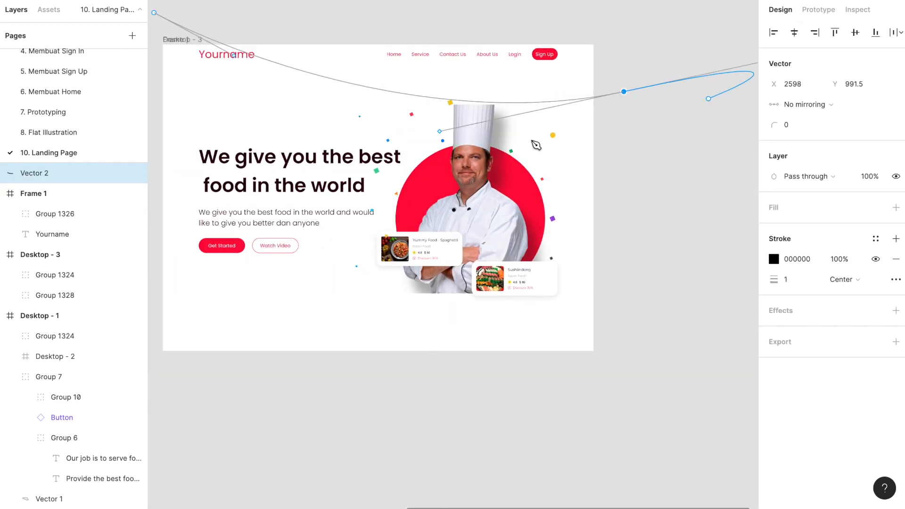
key(Escape)
drag(440, 130, 239, 158)
scroll(237, 158, left, 3)
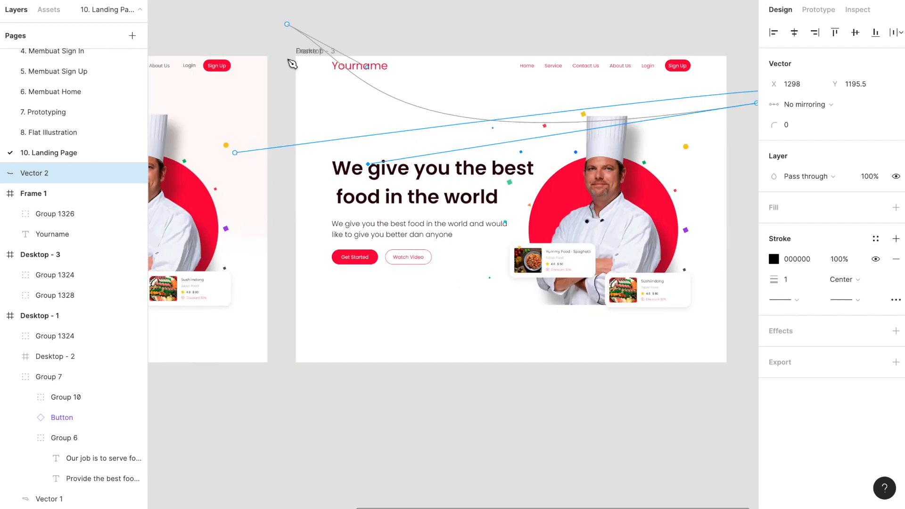
drag(367, 67, 279, 100)
key(p)
scroll(279, 100, right, 3)
scroll(279, 100, up, 2)
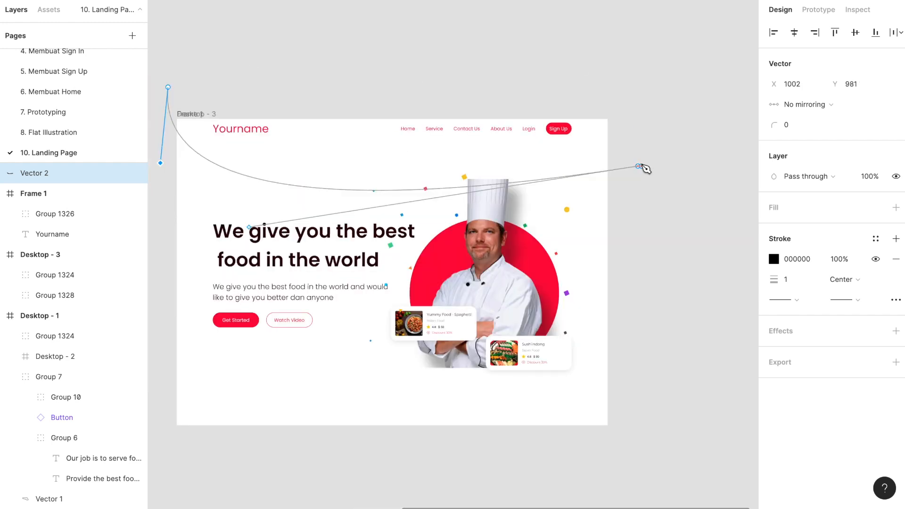
click(637, 165)
click(550, 87)
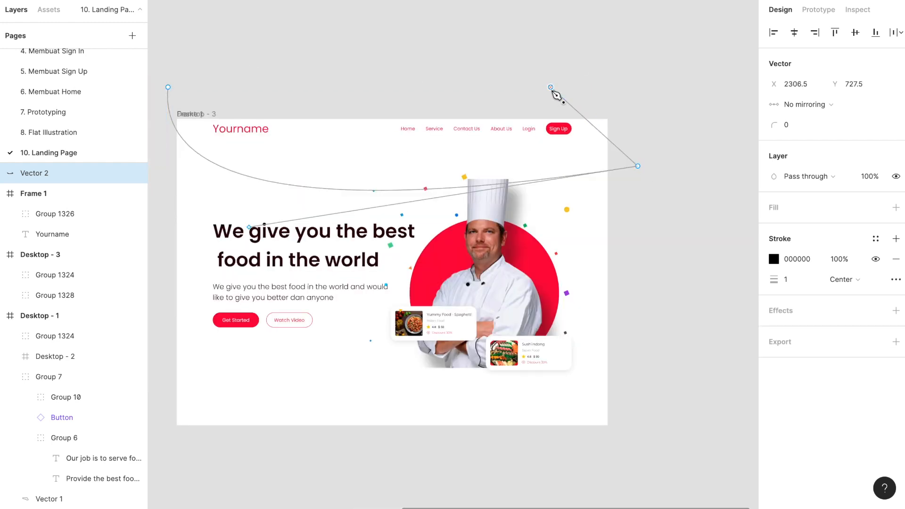
key(ctrl+z)
key(ctrl+z)
key(ctrl+z)
key(ctrl+z)
key(ctrl+z)
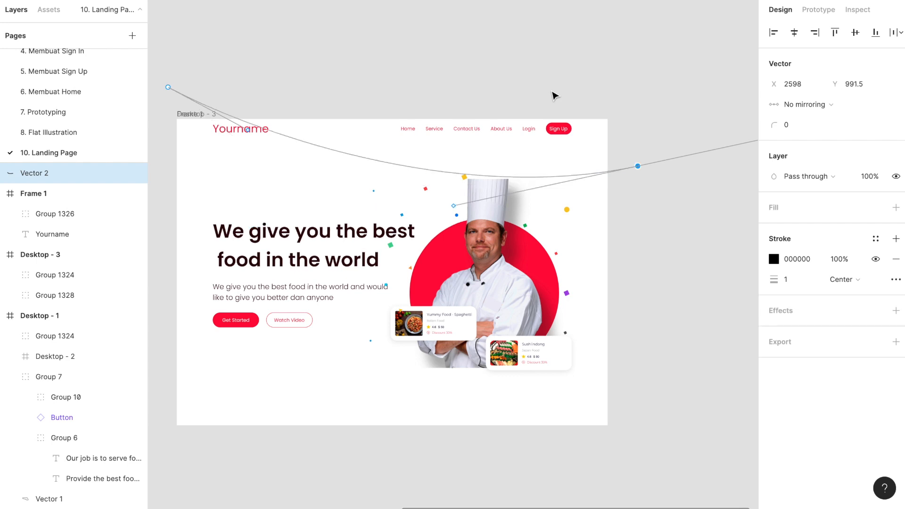
key(ctrl+z)
- Draw a closed wavy shape about 1665 × 634 over the upper part of the landing page frame with the Pen tool
click(168, 87)
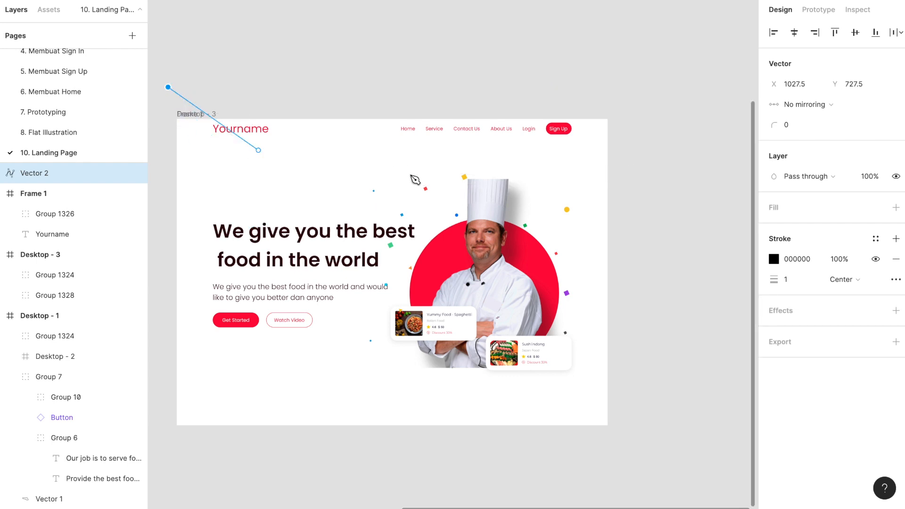
drag(439, 171, 650, 206)
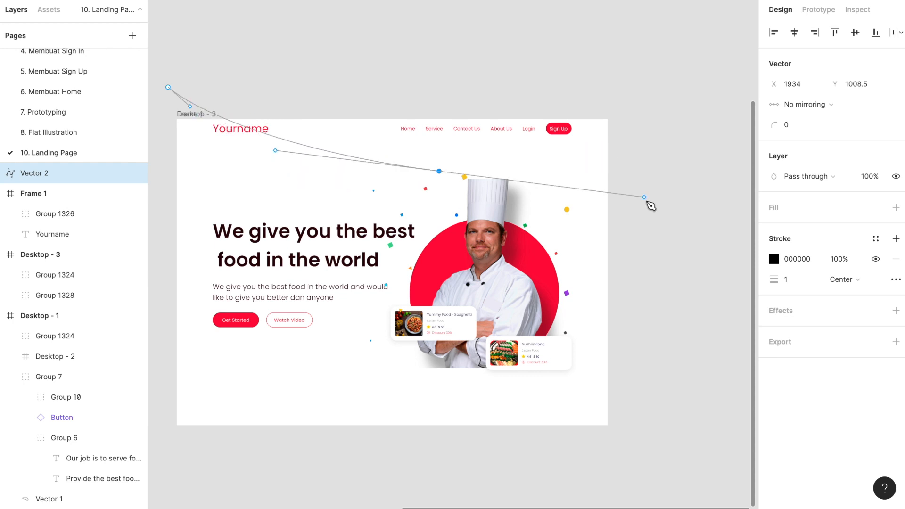
key(ctrl+z)
drag(449, 189, 725, 122)
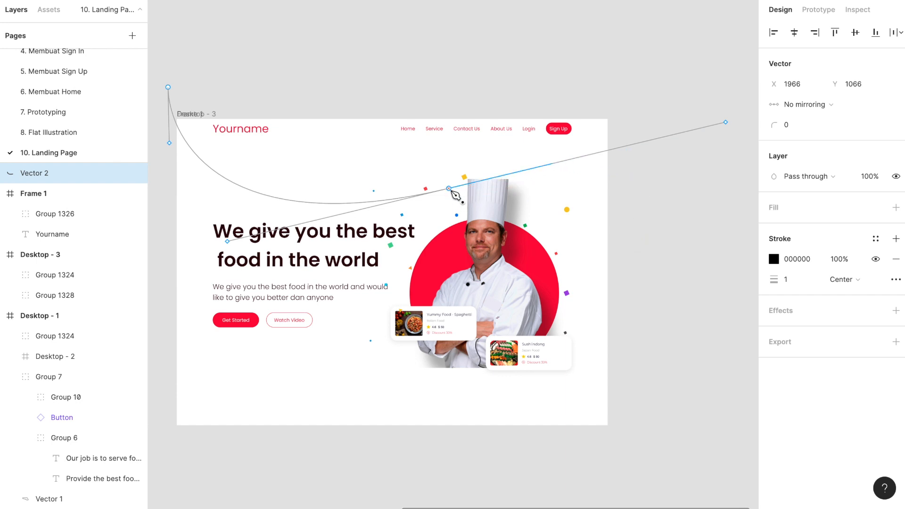
drag(636, 218, 699, 280)
key(ctrl+z)
drag(640, 259, 695, 329)
click(619, 93)
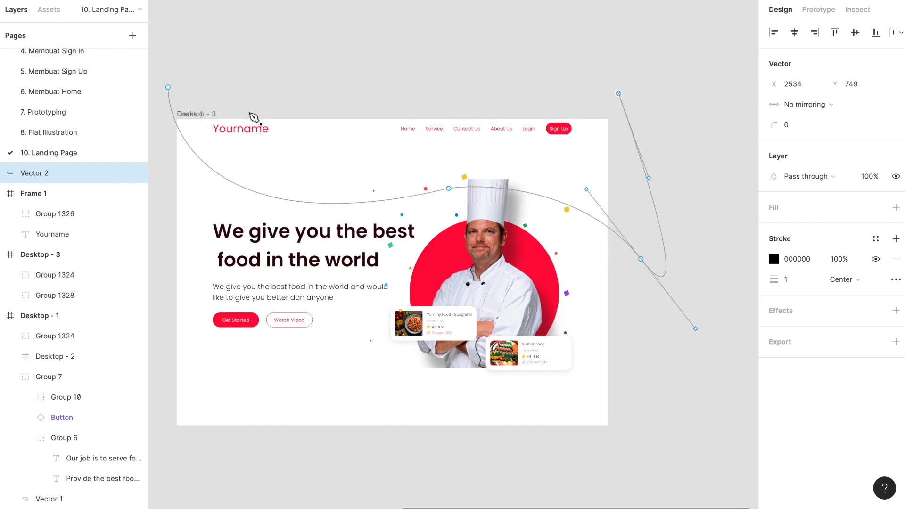
click(168, 89)
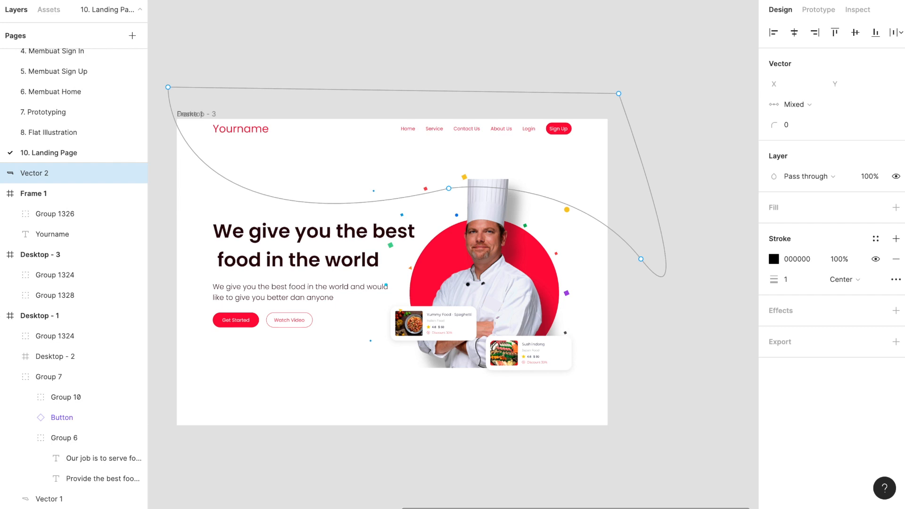
key(Escape)
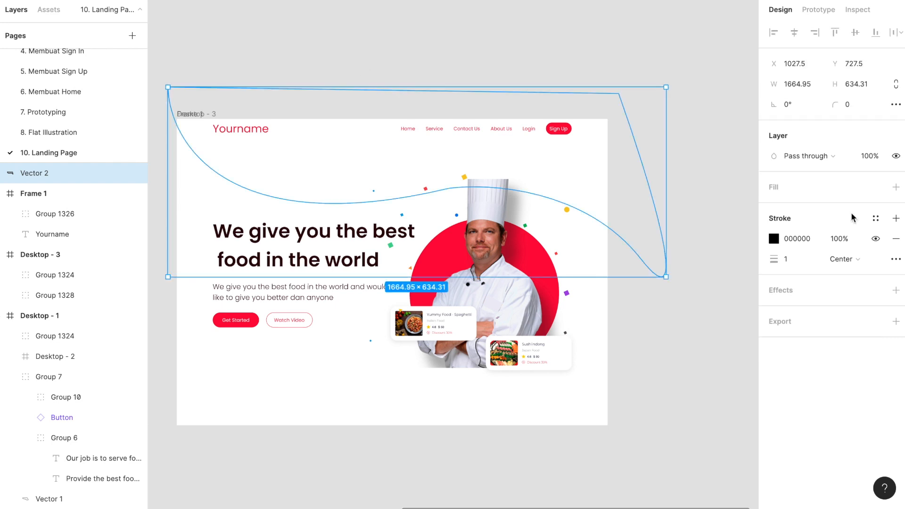
- Fill the wavy shape with pale pink FFF6F6 and remove its stroke
click(895, 187)
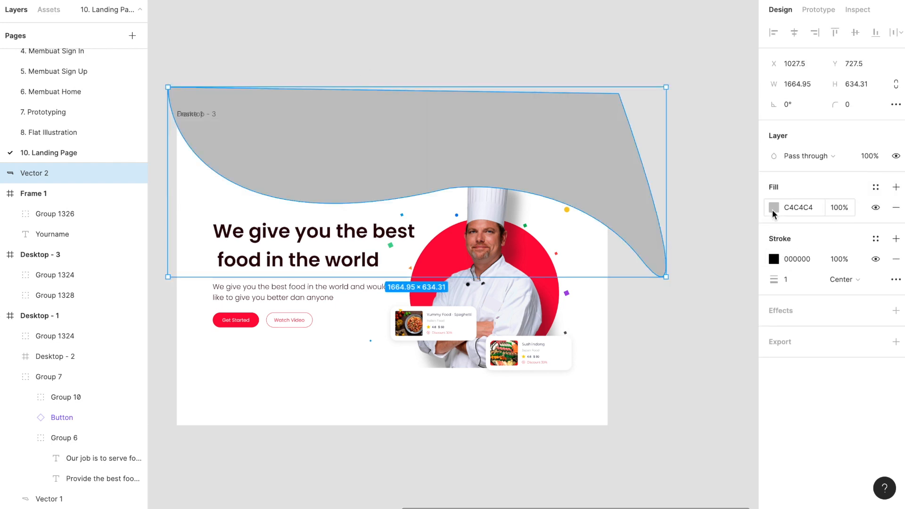
click(774, 207)
drag(666, 213, 613, 188)
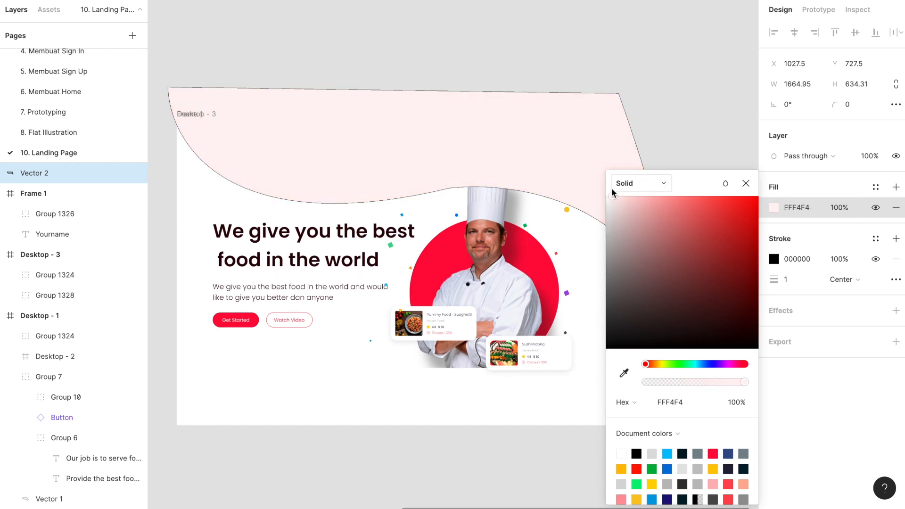
click(895, 259)
- Move the pale pink wavy shape onto the empty canvas below the landing page frame
click(452, 69)
scroll(452, 70, down, 5)
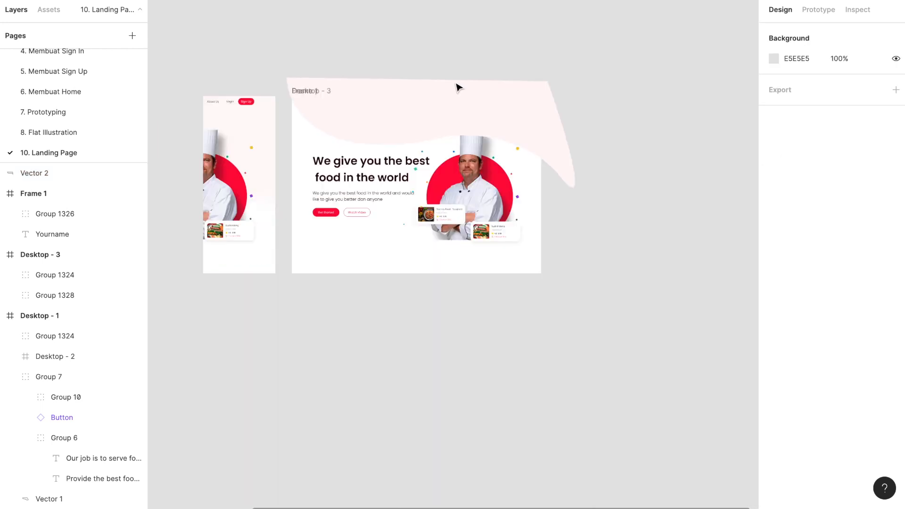
drag(451, 105, 529, 333)
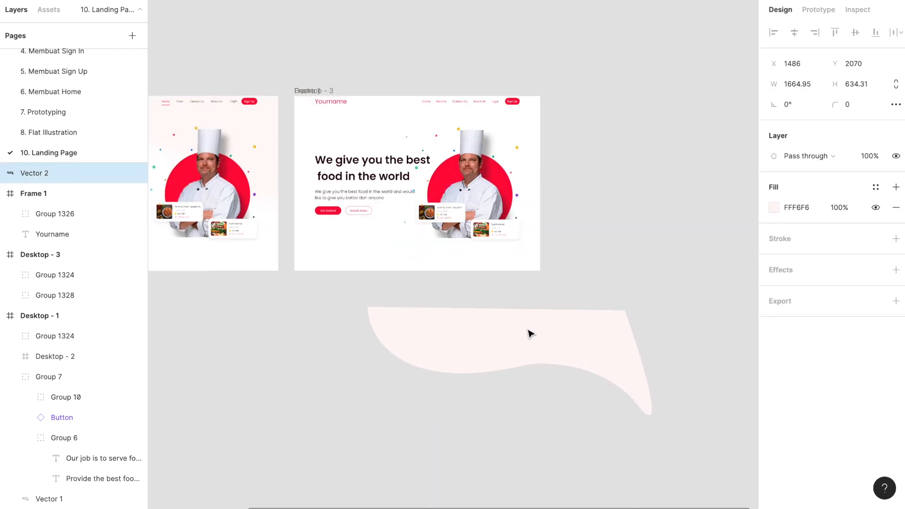
- Nest the 1440 × 64 header frame, Frame 1, inside the Desktop - 3 frame
scroll(360, 99, up, 5)
click(303, 101)
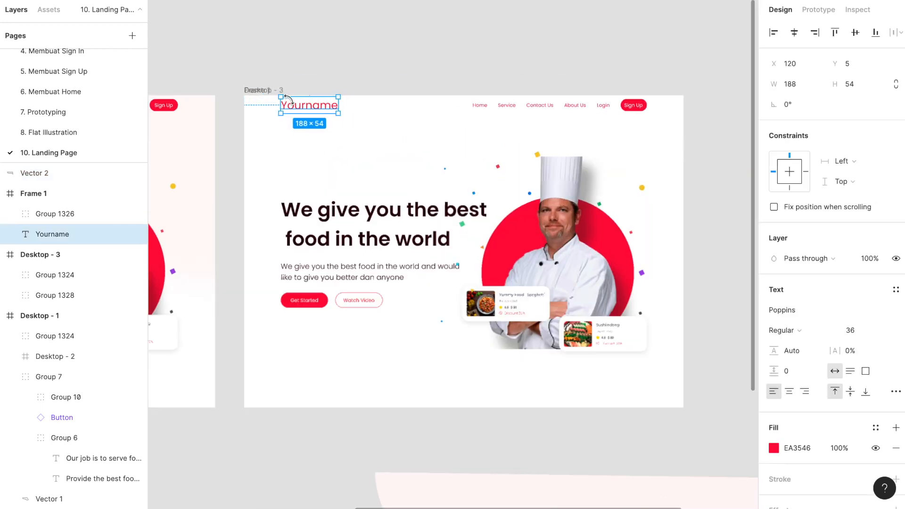
click(272, 91)
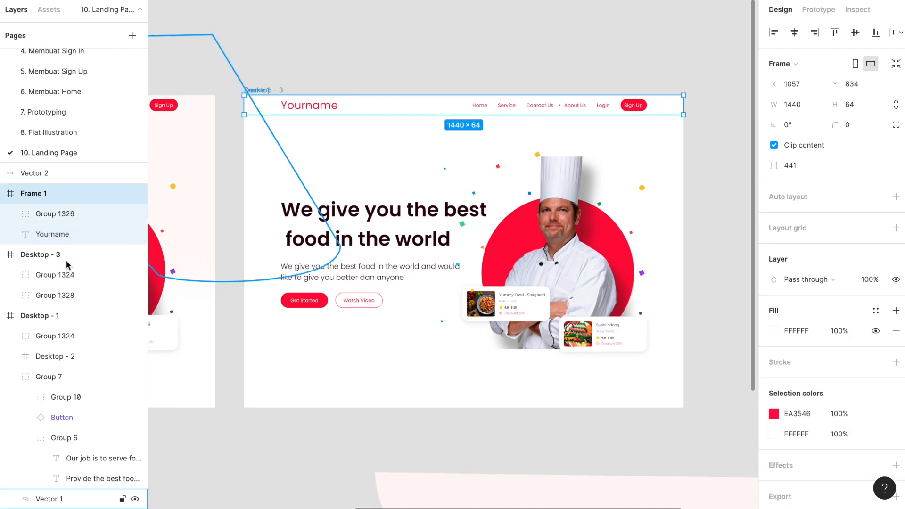
drag(53, 195, 59, 267)
scroll(313, 85, down, 3)
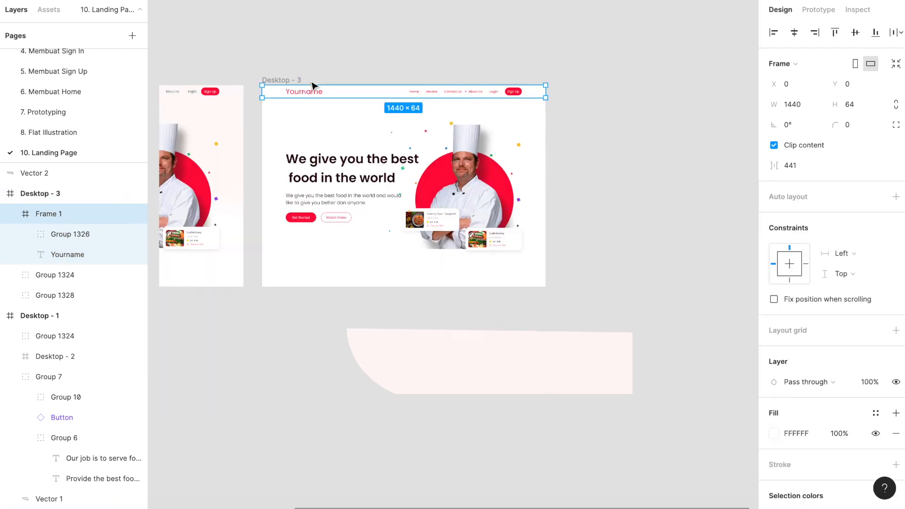
- Set the Yourname logo text to size 24 and centre it vertically in the header at Y 14
click(305, 95)
scroll(304, 94, up, 3)
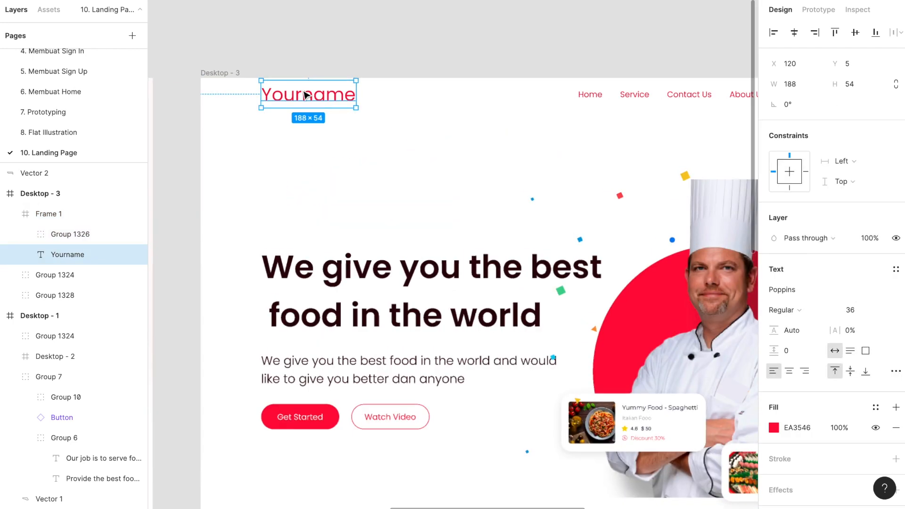
click(879, 310)
key(Return)
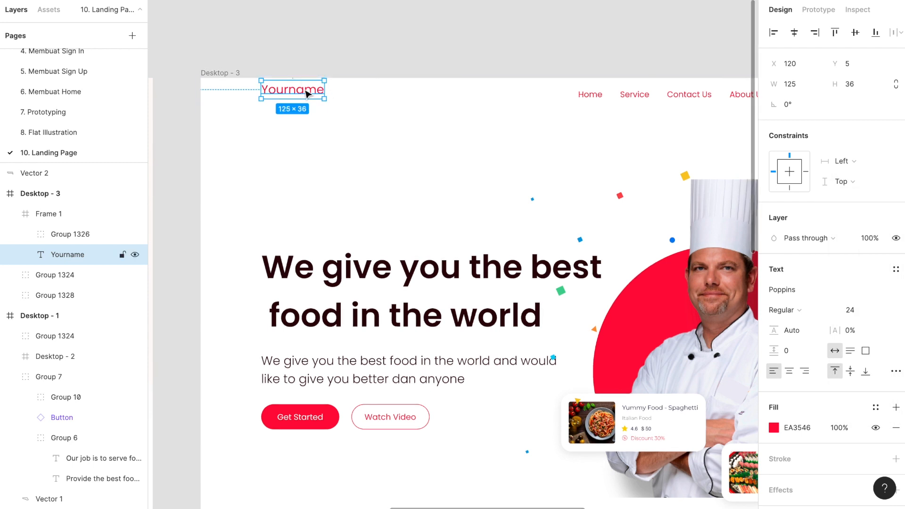
drag(306, 97, 306, 97)
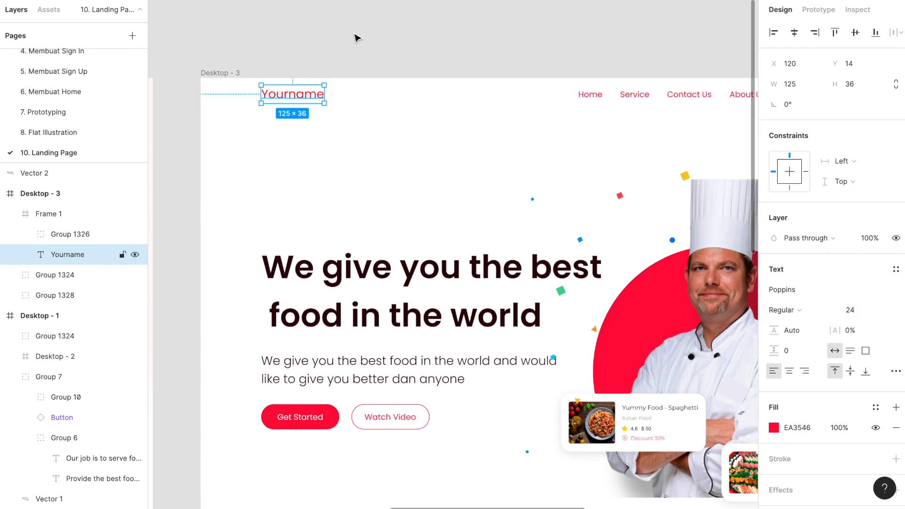
- Place the pale pink wavy shape inside the Desktop - 3 frame at X -95, Y -122 and send it to the back
click(355, 36)
scroll(356, 36, down, 5)
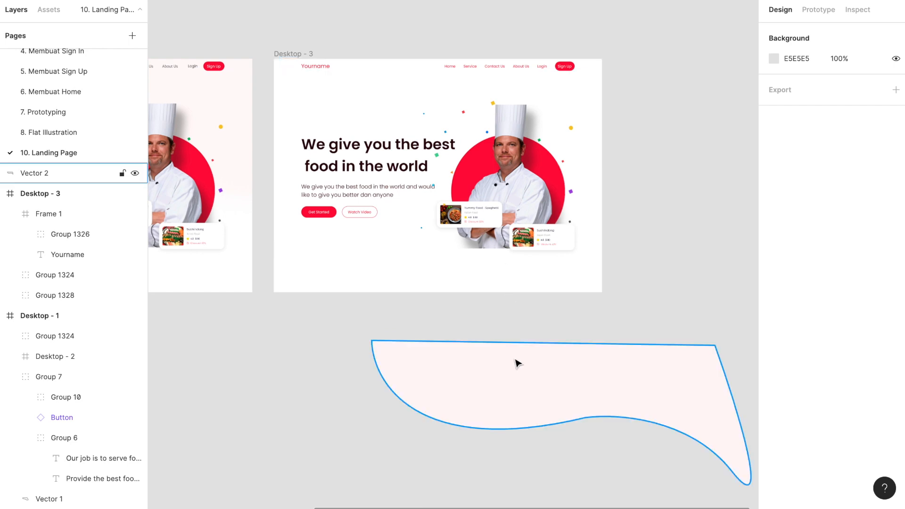
drag(446, 38, 408, 60)
drag(65, 194, 66, 196)
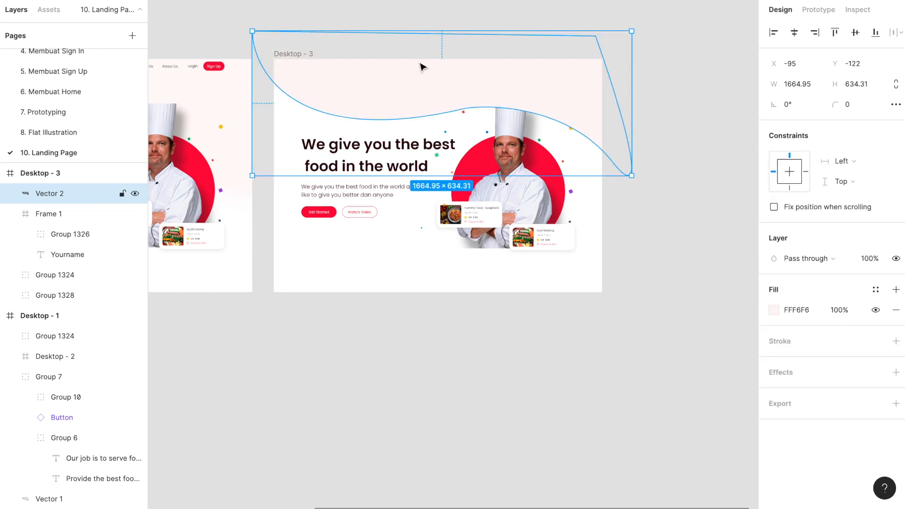
scroll(422, 67, up, 3)
right_click(443, 83)
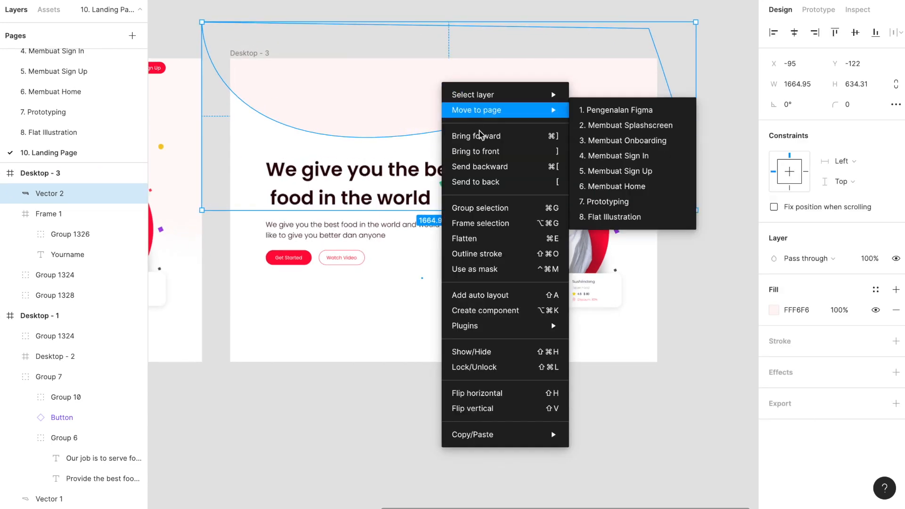
click(488, 182)
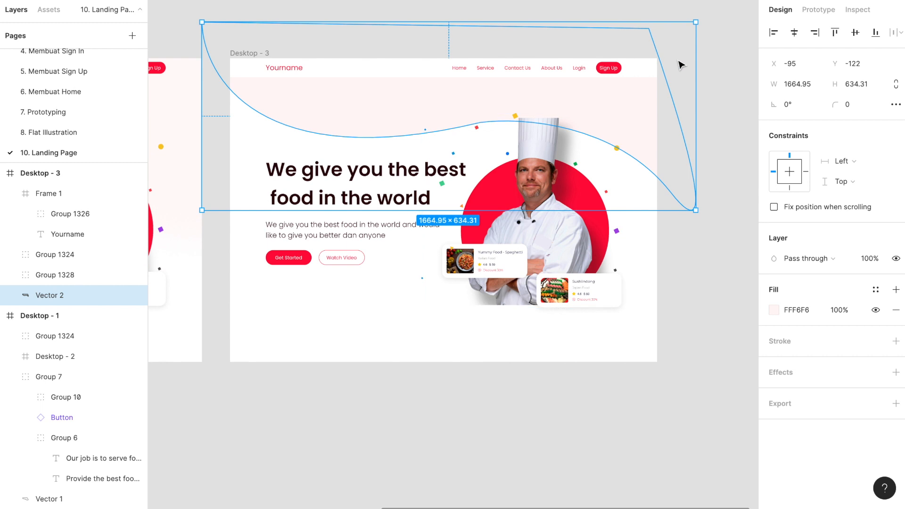
- Hide the white FFFFFF fill of the 1440 × 64 header frame
click(405, 76)
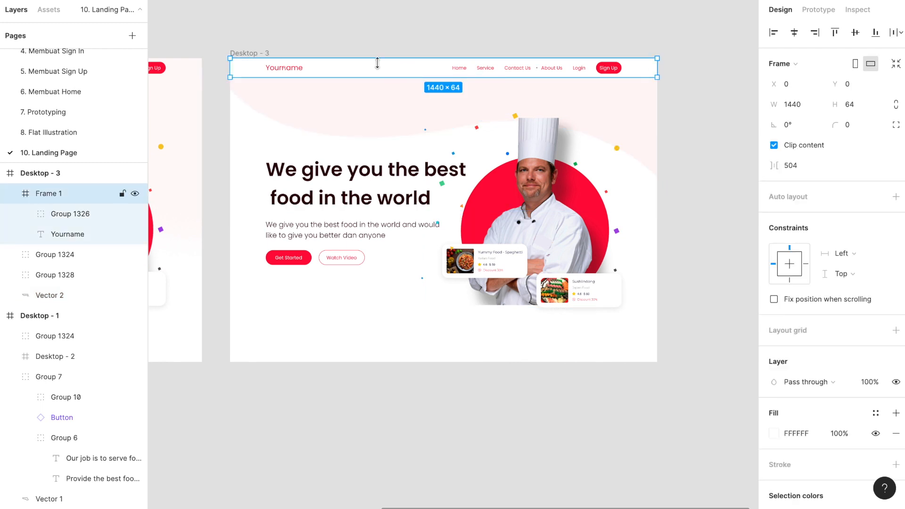
scroll(376, 63, up, 3)
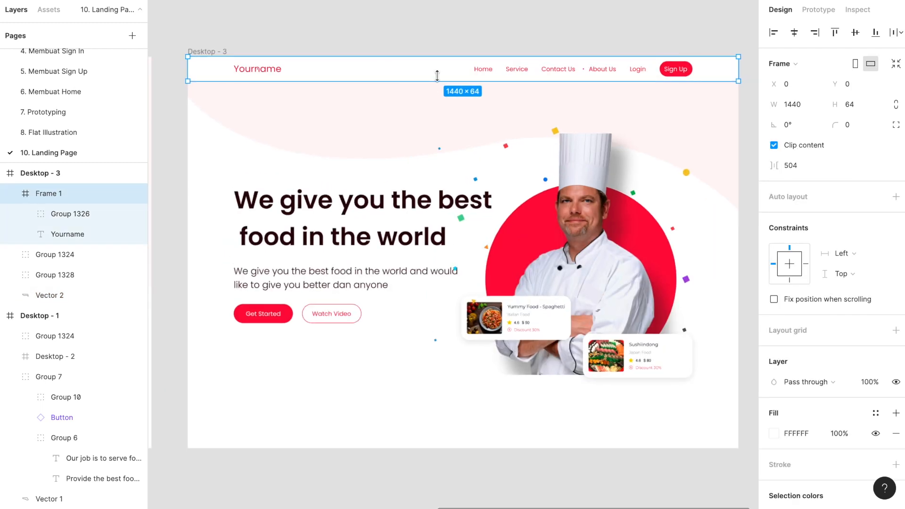
click(451, 115)
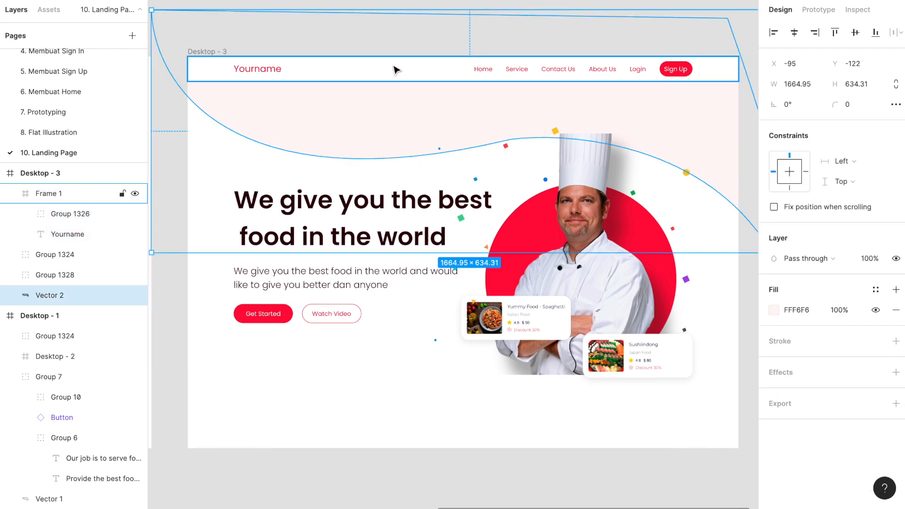
click(423, 64)
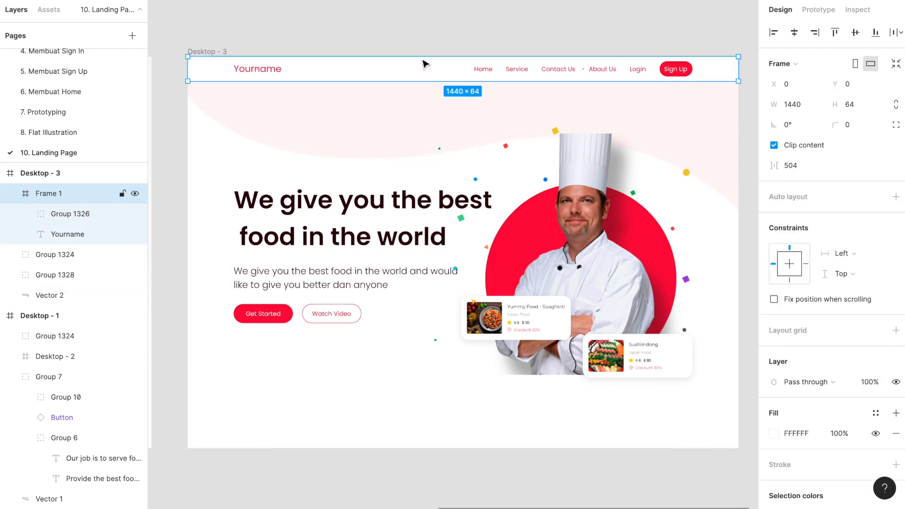
click(877, 437)
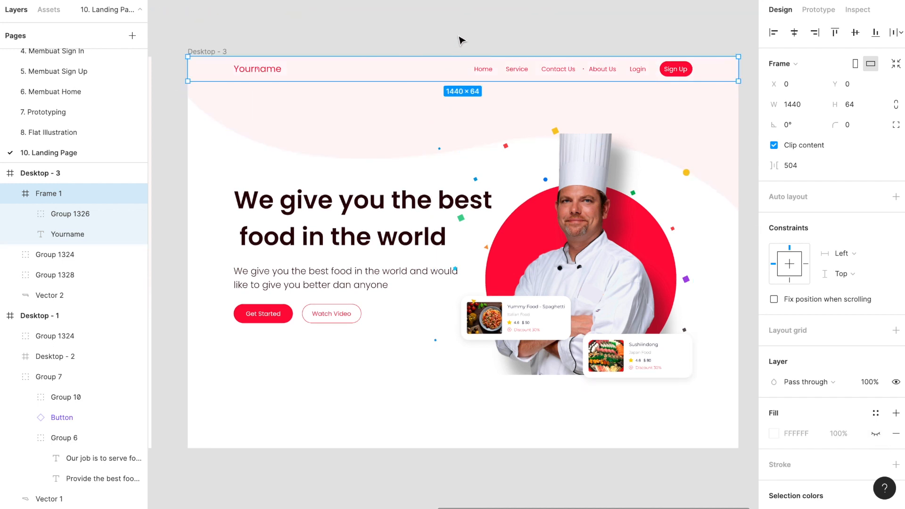
click(459, 37)
scroll(459, 37, down, 3)
- Add a layer blur effect of 100 to the pale pink wavy shape
click(452, 111)
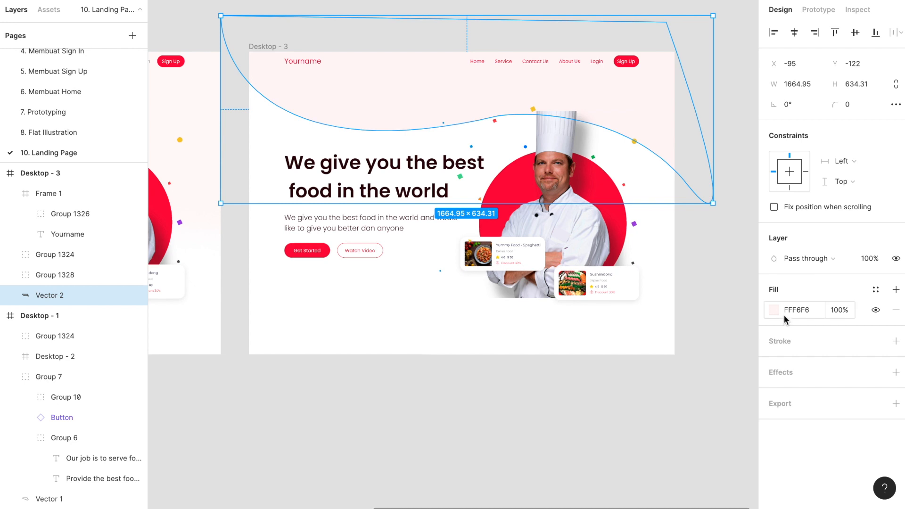
click(896, 373)
click(831, 397)
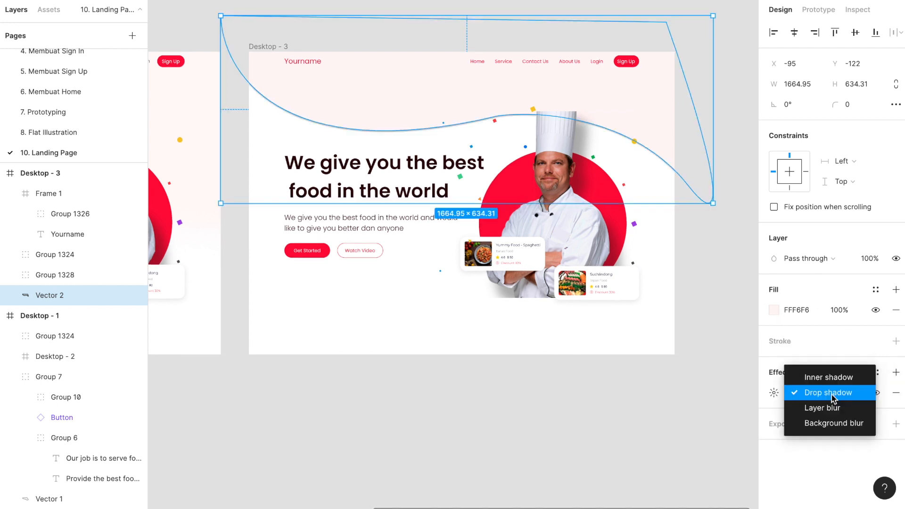
click(805, 408)
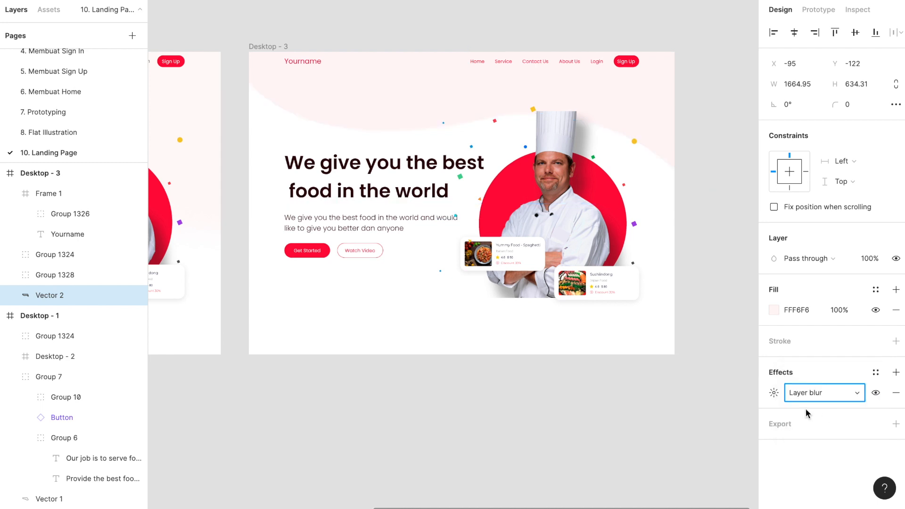
click(777, 393)
text(1)
key(Return)
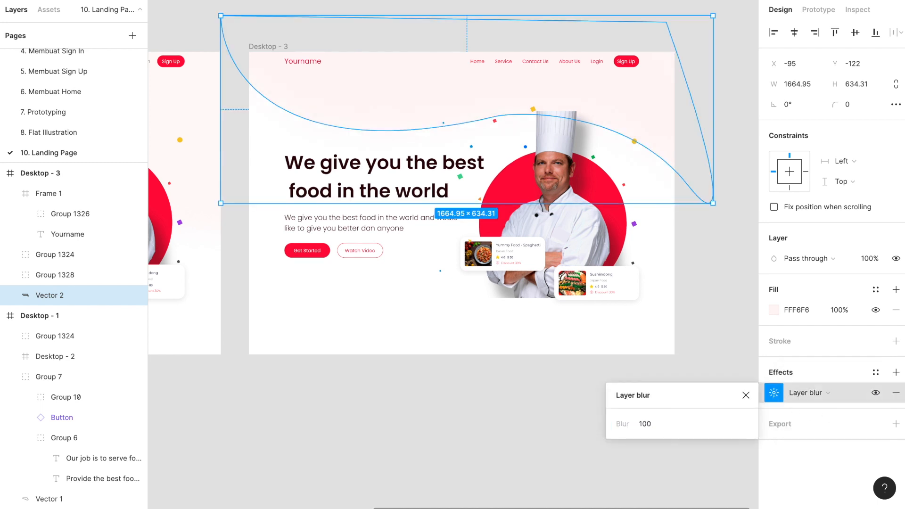
click(540, 418)
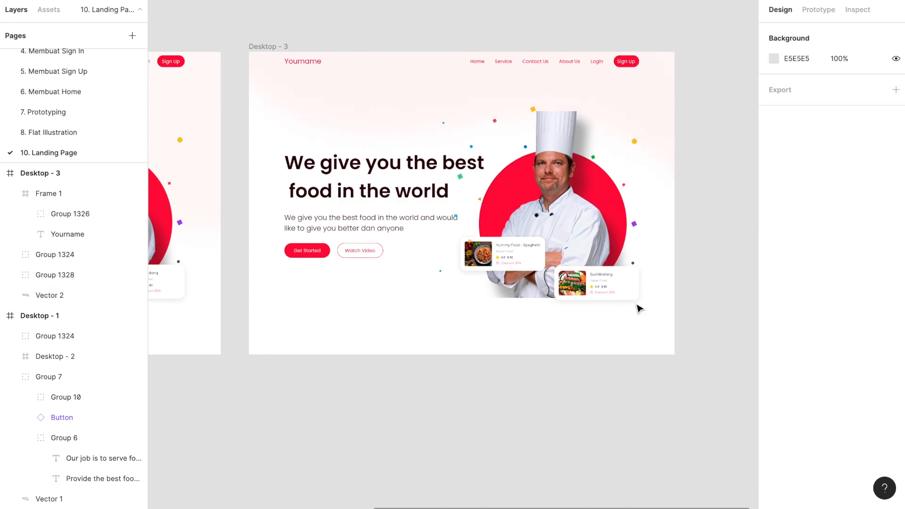
- Lighten the blurred wavy shape's pale pink fill slightly
click(642, 119)
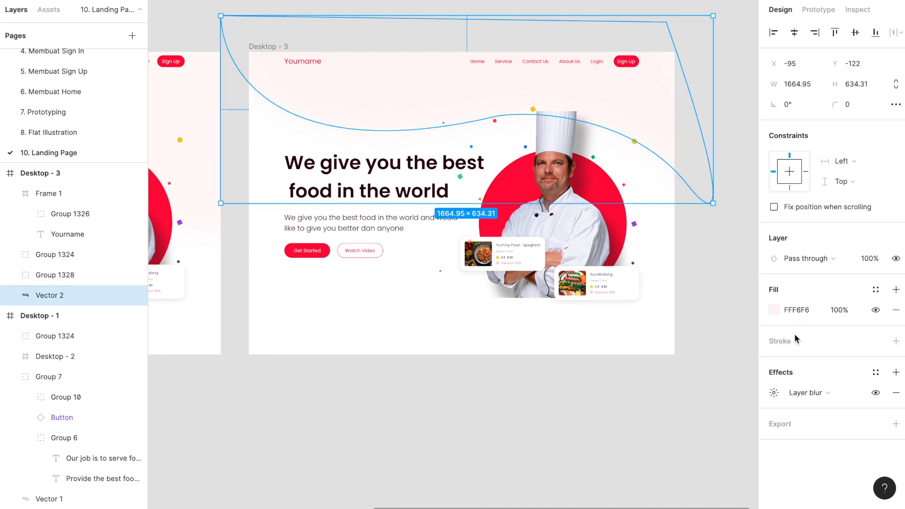
click(774, 310)
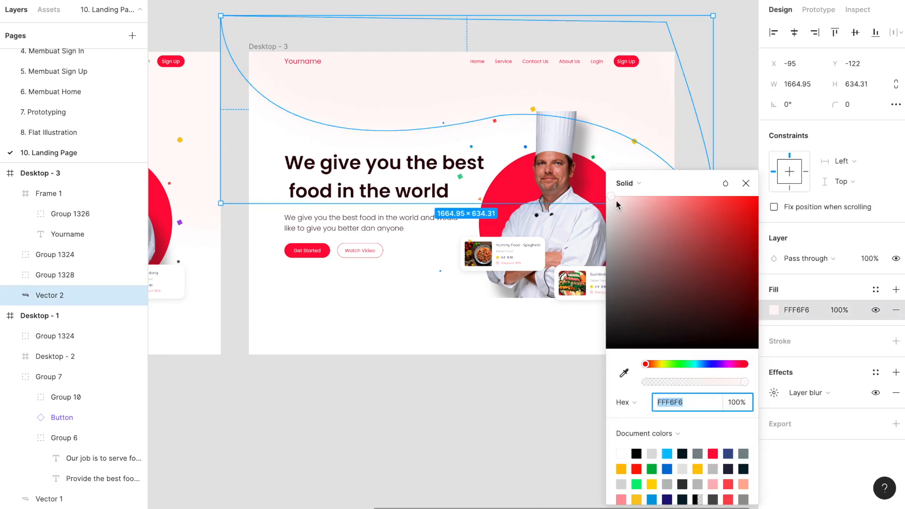
drag(612, 198, 609, 195)
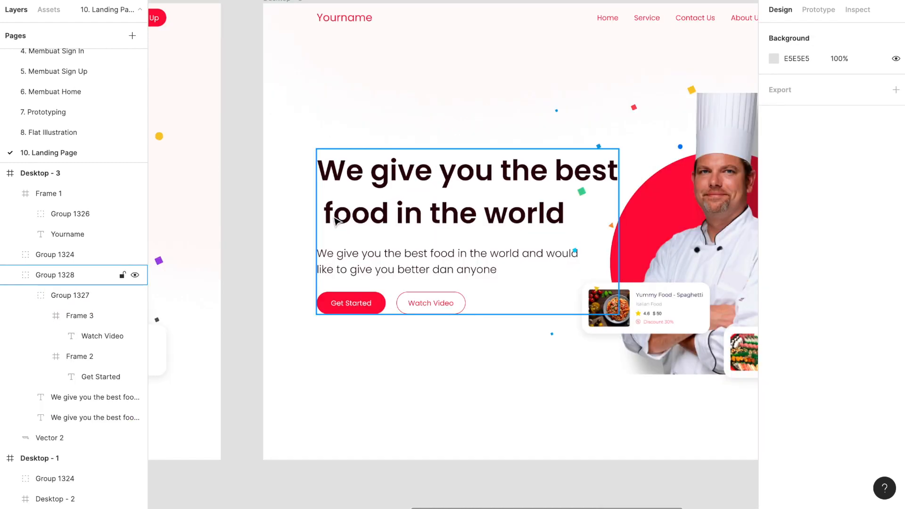
- Remove the leading space before "food in the world" in the hero headline
double_click(327, 213)
double_click(327, 213)
click(326, 213)
key(BackSpace)
scroll(326, 224, down, 5)
click(402, 370)
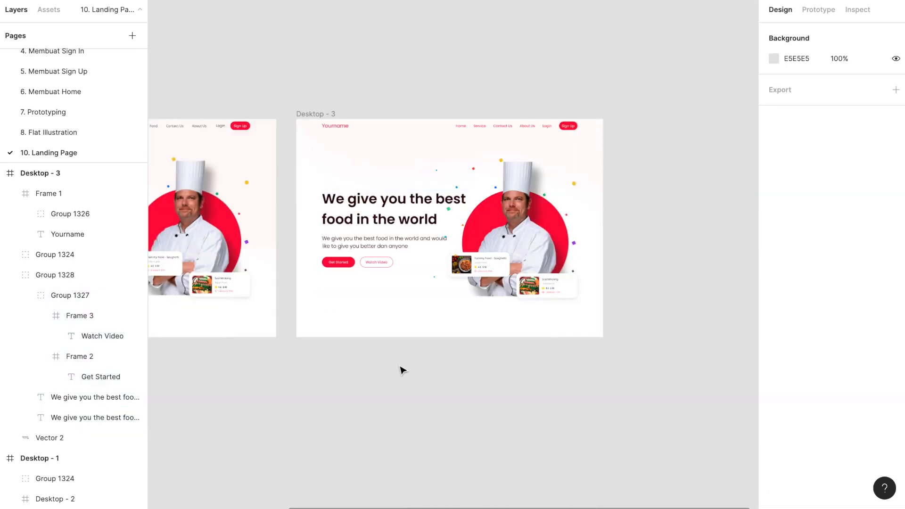
- Review the Desktop - 3 landing page, checking the header, hero text, chef image and blurred background
scroll(401, 370, left, 3)
scroll(560, 322, up, 5)
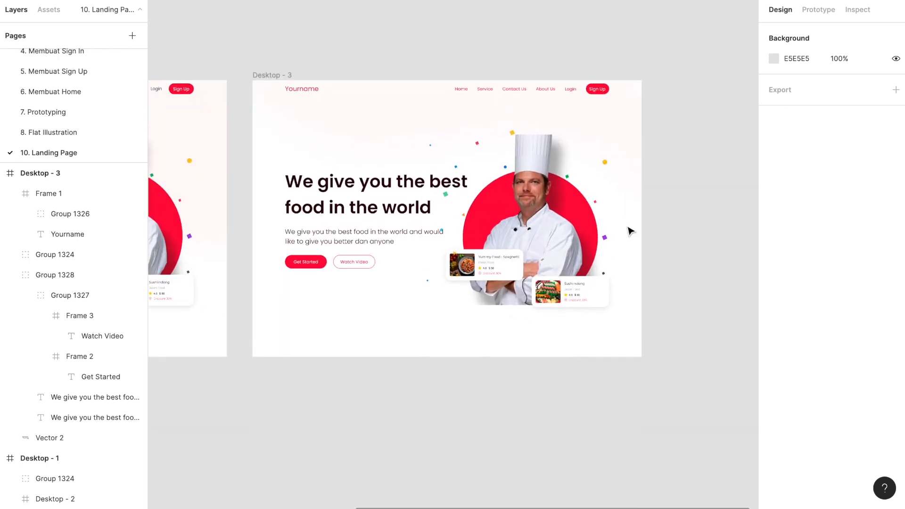
scroll(632, 231, left, 2)
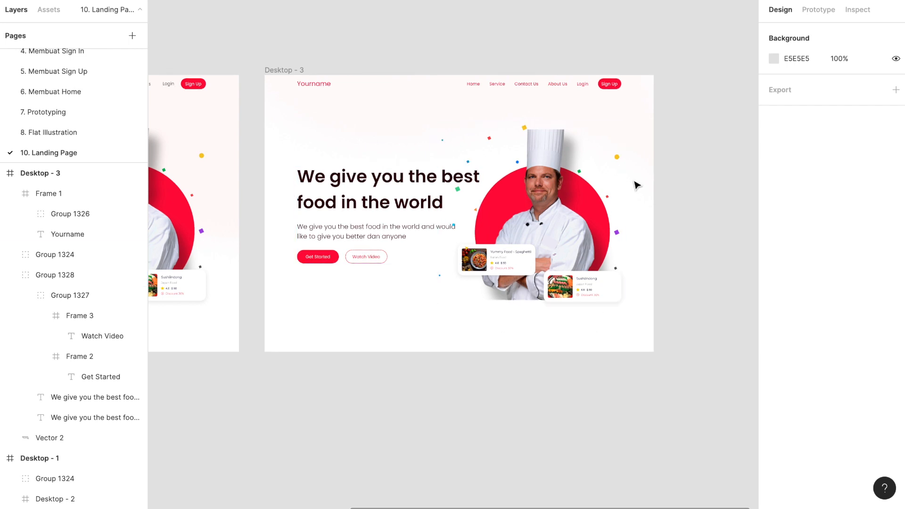
scroll(636, 184, up, 2)
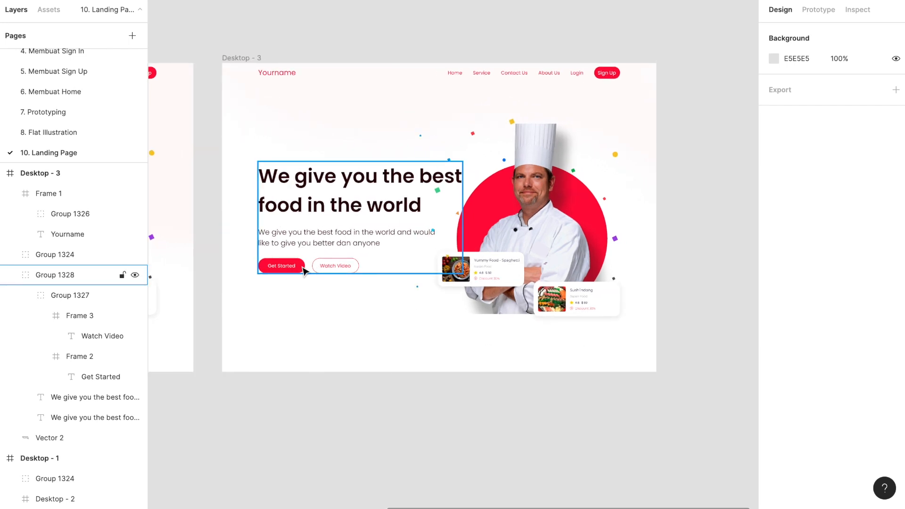
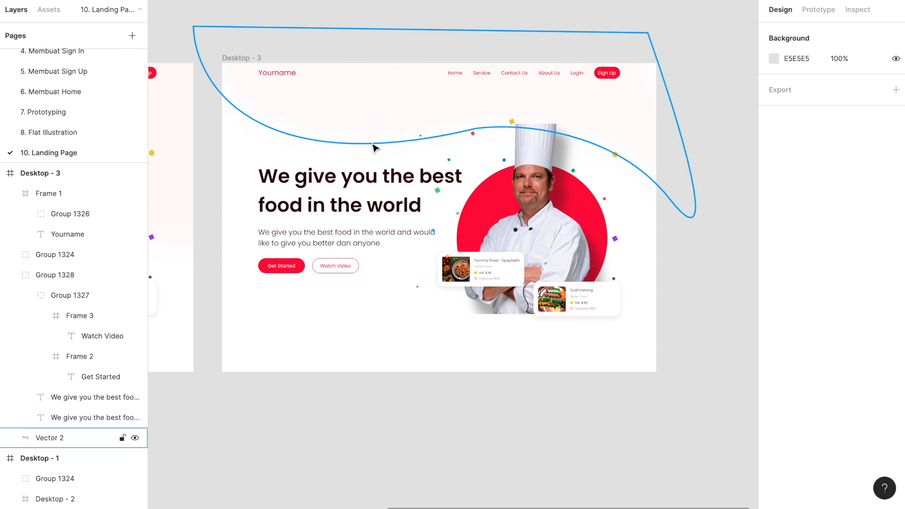
scroll(372, 148, up, 2)
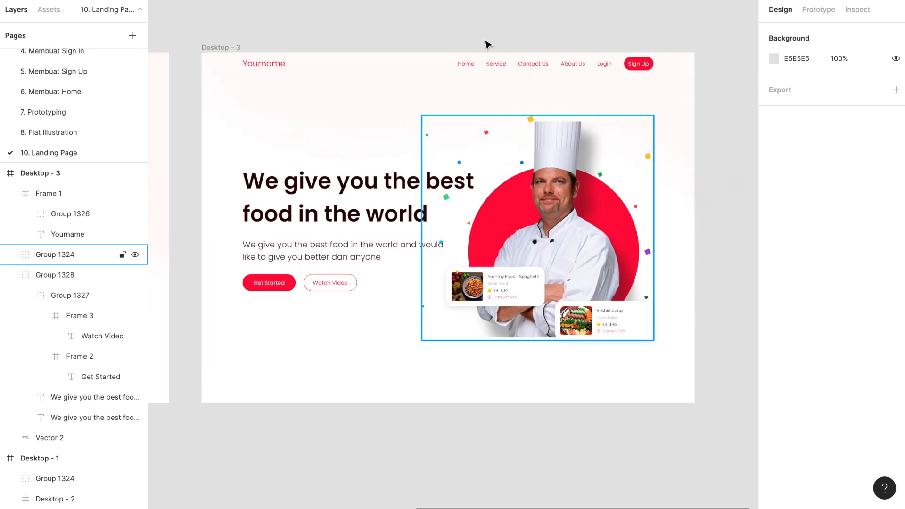
scroll(321, 150, down, 2)
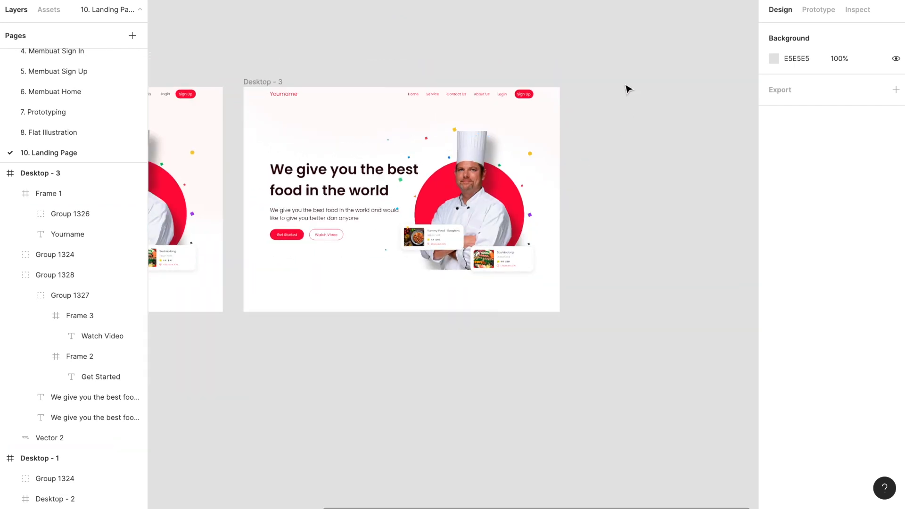
scroll(627, 88, up, 2)
scroll(626, 89, left, 3)
scroll(627, 89, up, 1)
click(660, 197)
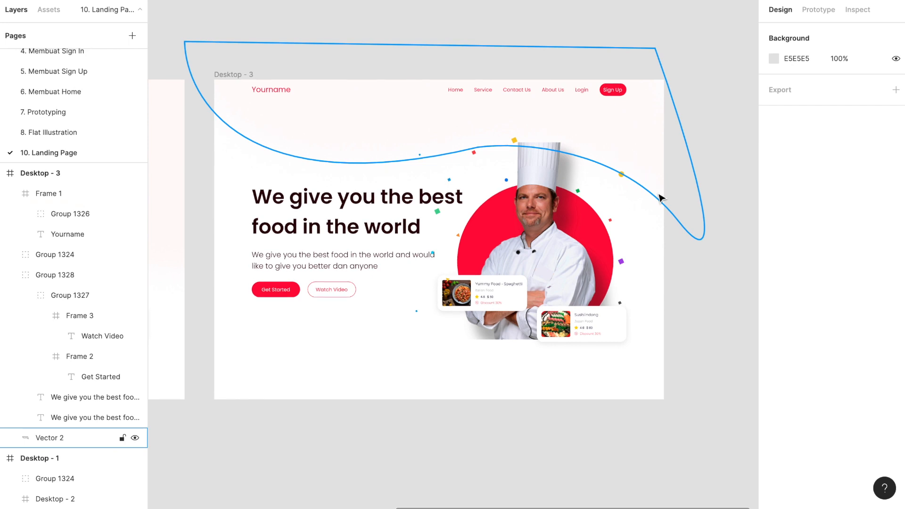
- Move the small light blue confetti square off the word "would" to X 731, Y 514.68
scroll(450, 298, up, 5)
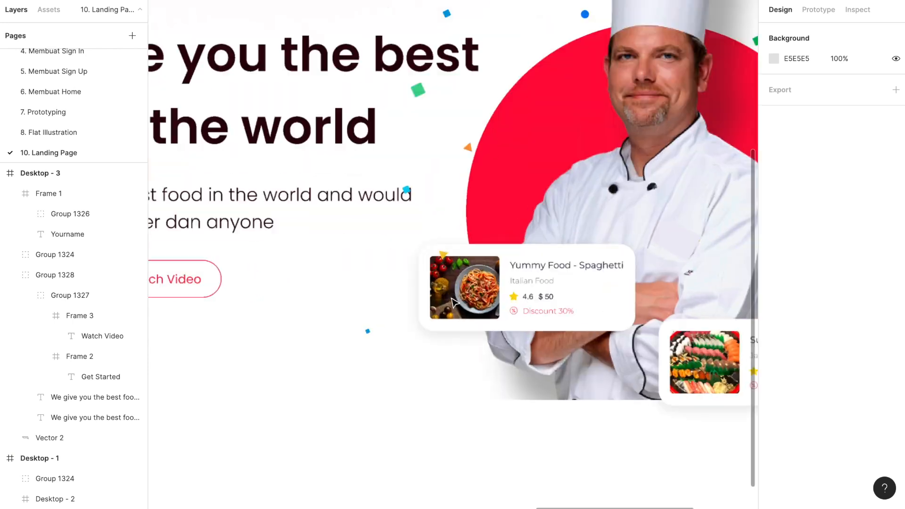
click(409, 196)
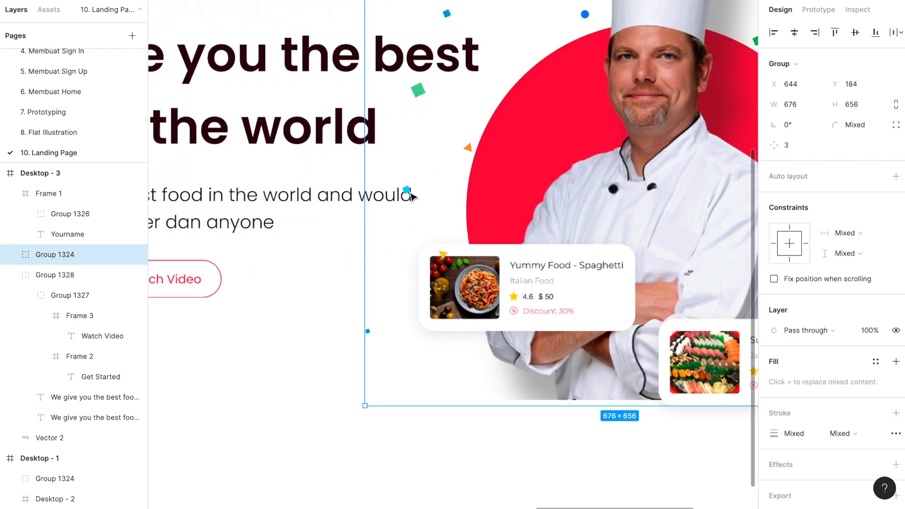
double_click(410, 195)
scroll(410, 195, up, 3)
double_click(408, 193)
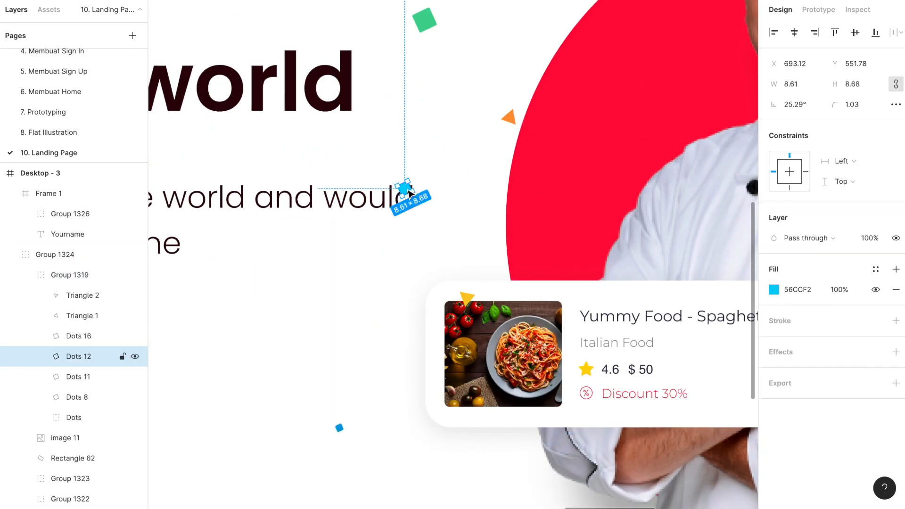
drag(407, 191, 456, 146)
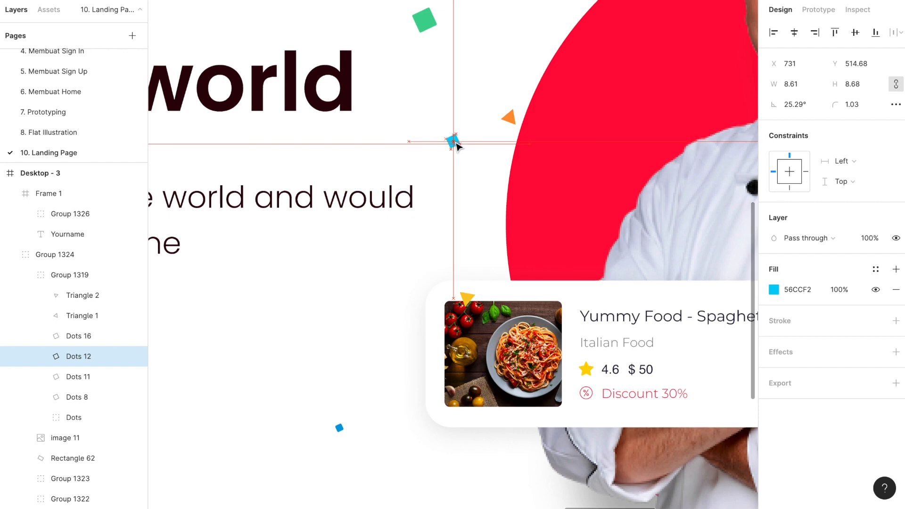
scroll(456, 146, down, 5)
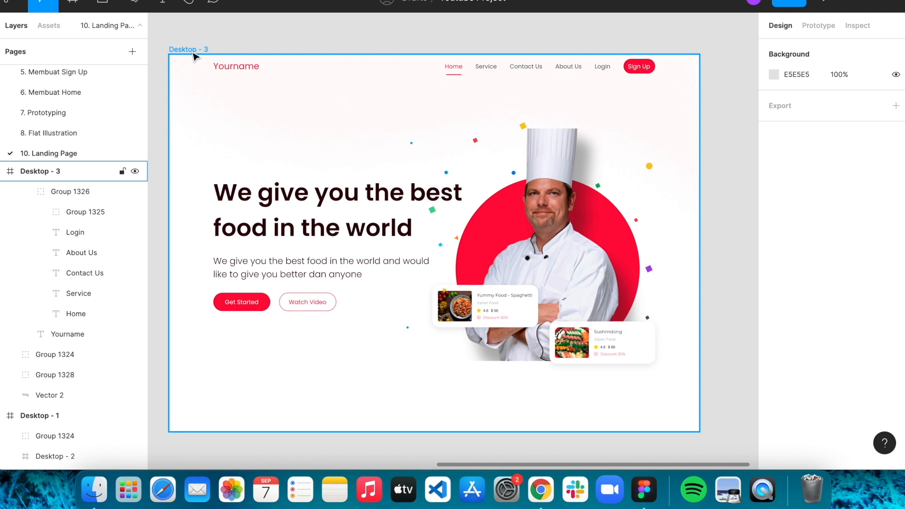
key(Escape)
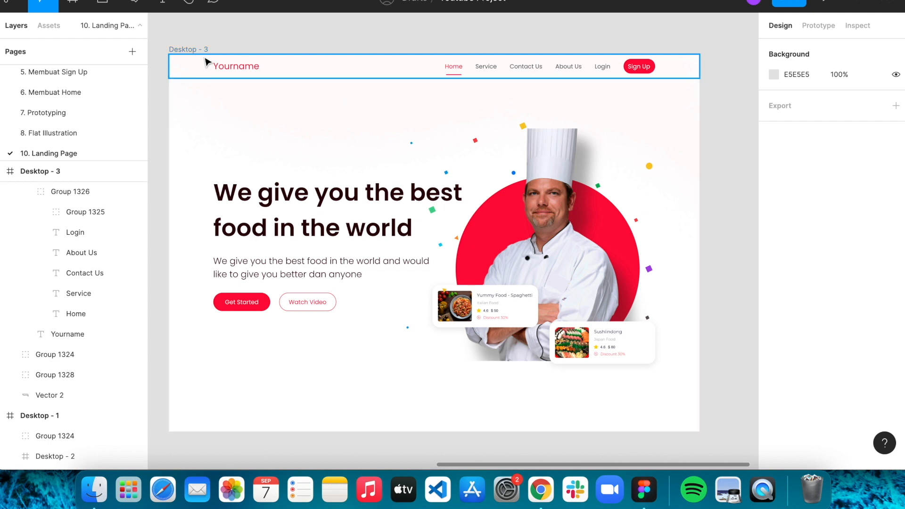